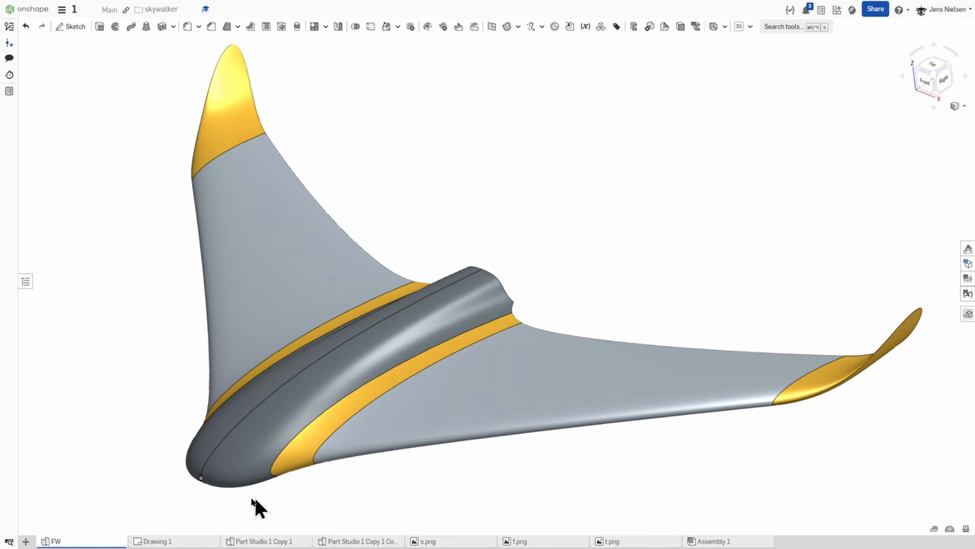
Examine the front and top views of the flying wing in Drawing 1
{"action": "left_click", "coordinate": [186, 541]}
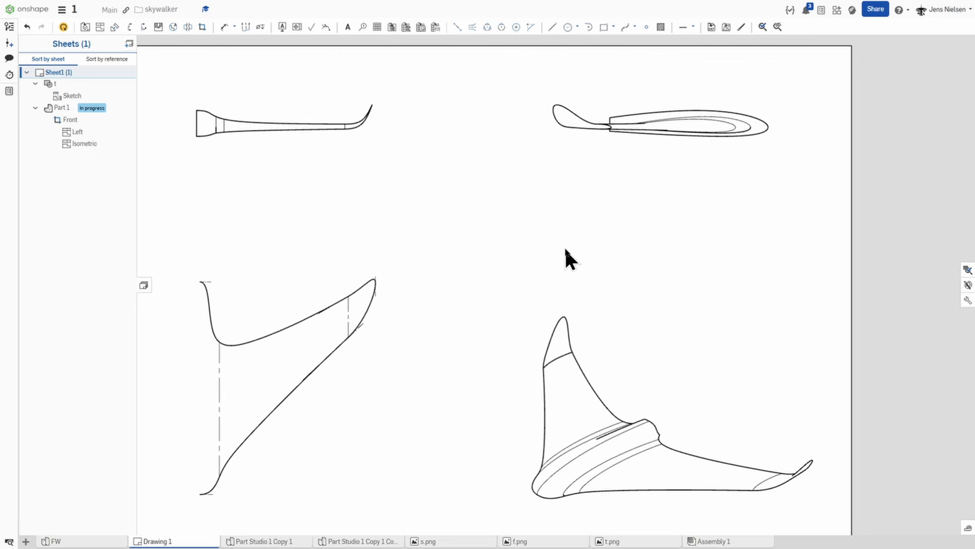
{"action": "left_click", "coordinate": [144, 285]}
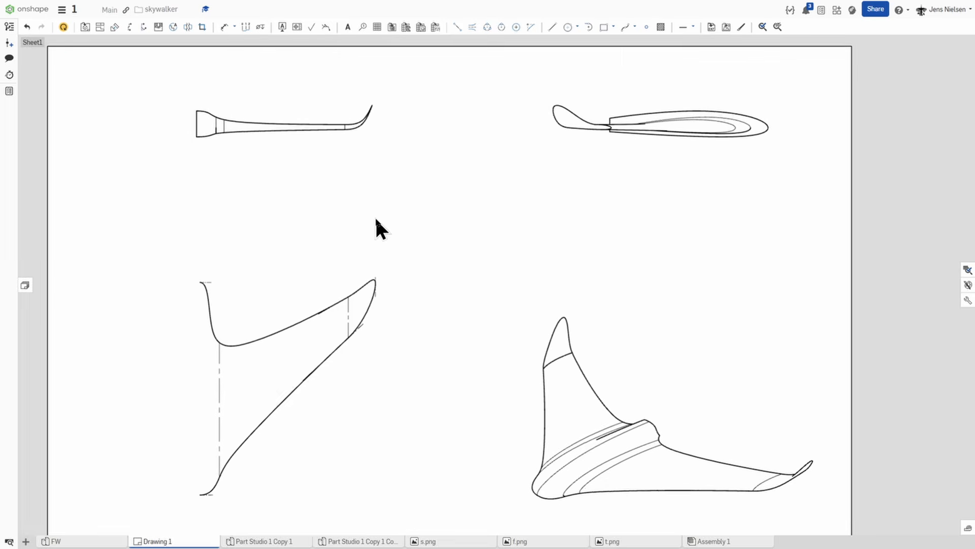
{"action": "scroll", "coordinate": [409, 227], "scroll_direction": "up", "scroll_amount": 7}
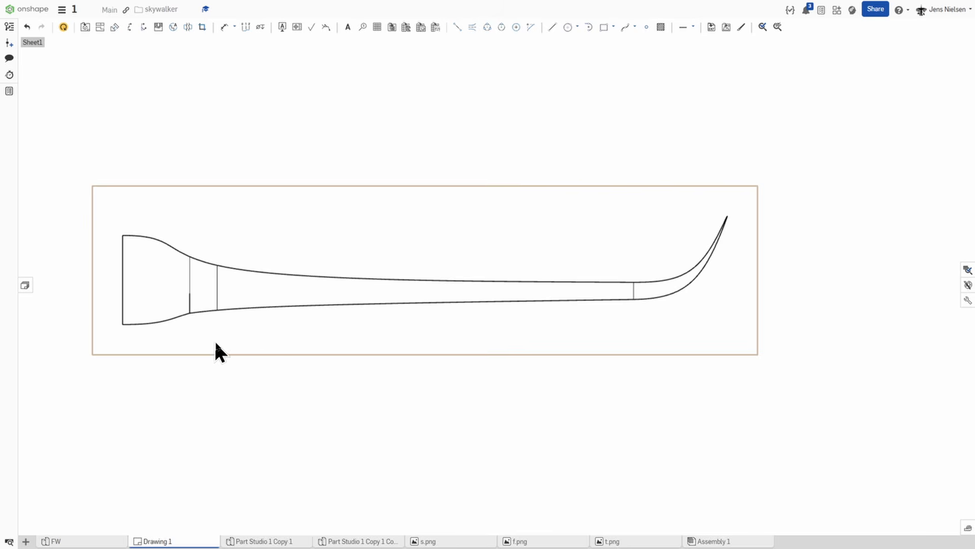
{"action": "scroll", "coordinate": [300, 407], "scroll_direction": "down", "scroll_amount": 7}
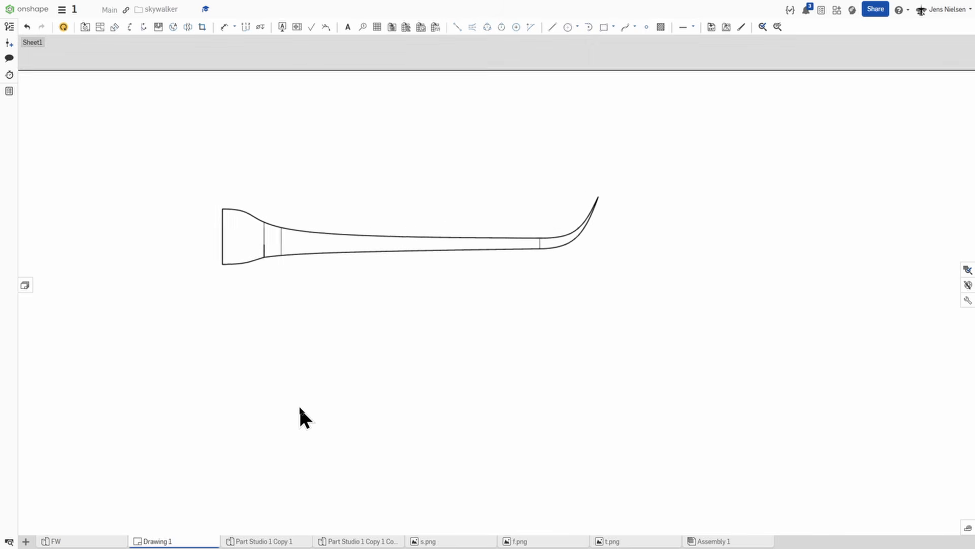
{"action": "middle_click_drag", "start_coordinate": [401, 482], "coordinate": [400, 400]}
{"action": "scroll", "coordinate": [392, 419], "scroll_direction": "up", "scroll_amount": 2}
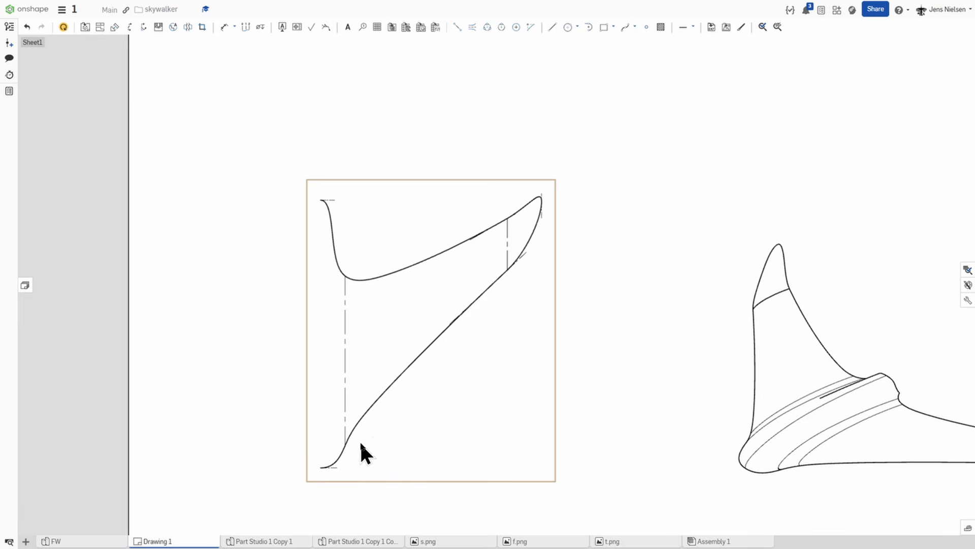
{"action": "scroll", "coordinate": [484, 300], "scroll_direction": "up", "scroll_amount": 2}
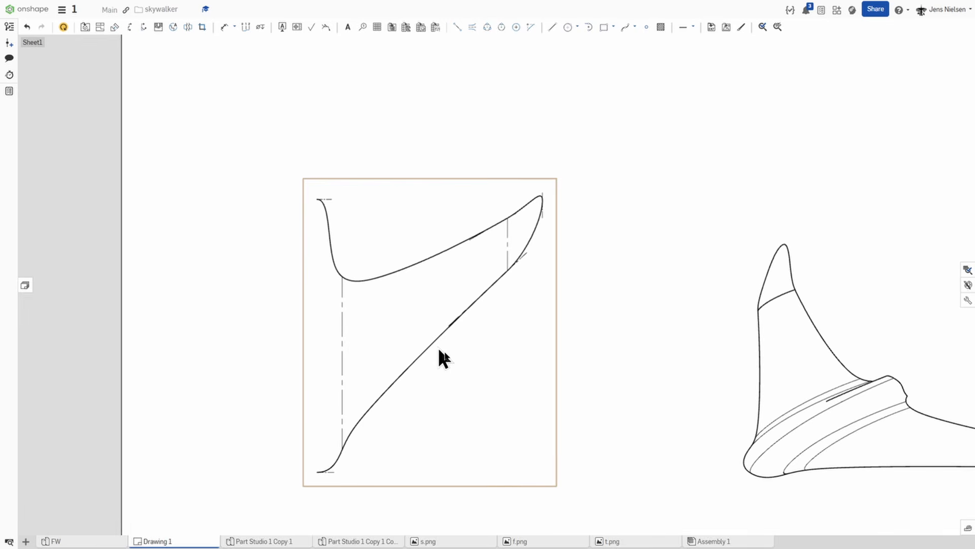
{"action": "scroll", "coordinate": [486, 402], "scroll_direction": "up", "scroll_amount": 3}
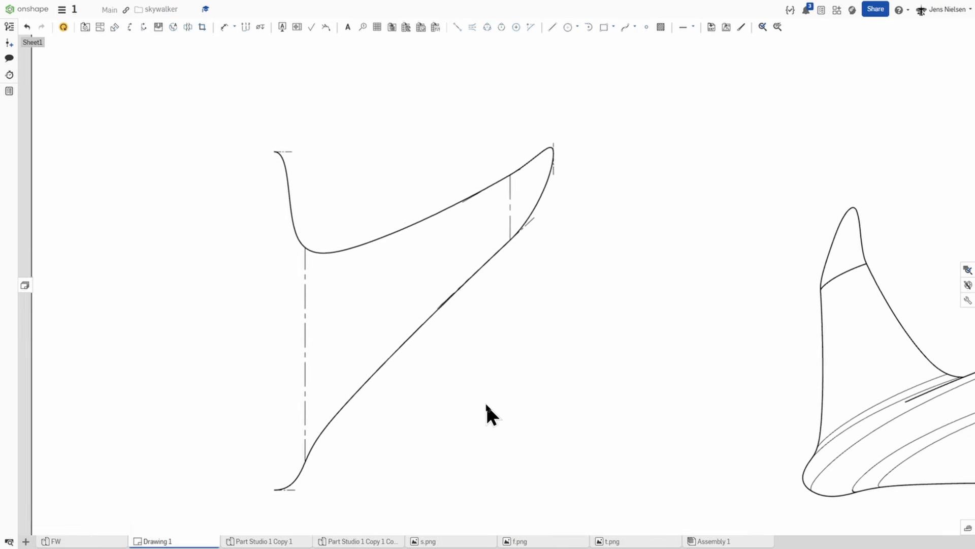
{"action": "key", "text": "f"}
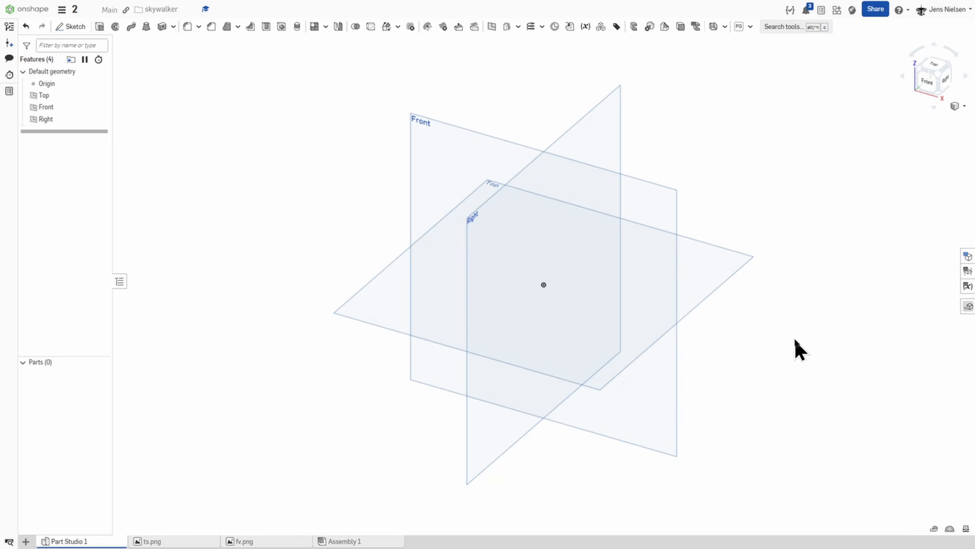
Start a sketch on the Front plane, viewed straight on, with the default planes hidden
{"action": "key", "text": "s"}
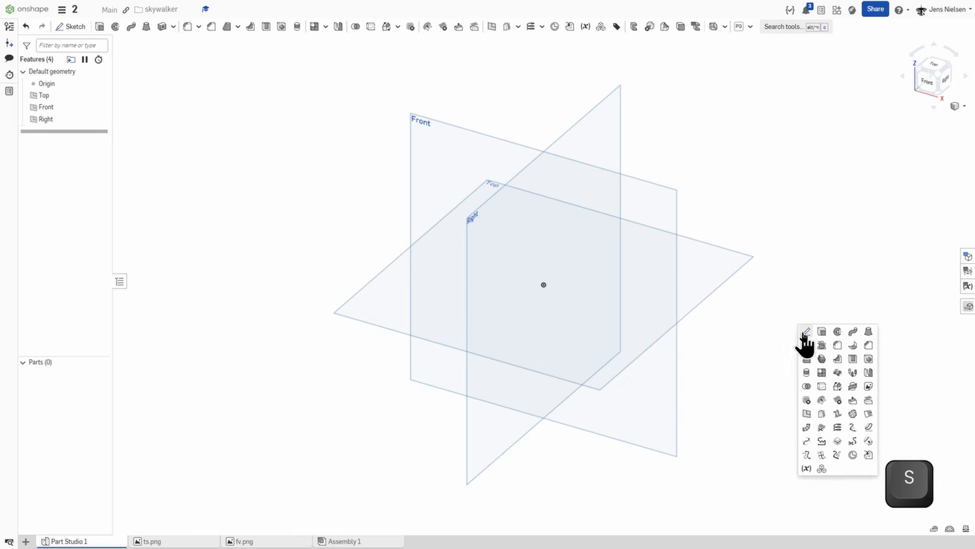
{"action": "left_click", "coordinate": [804, 332]}
{"action": "left_click", "coordinate": [654, 208]}
{"action": "key", "text": "n"}
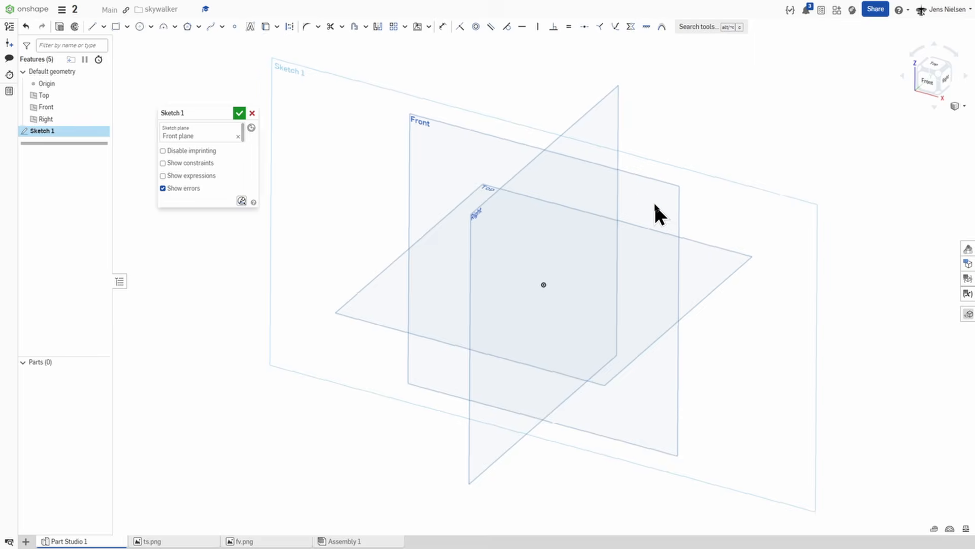
{"action": "key", "text": "p"}
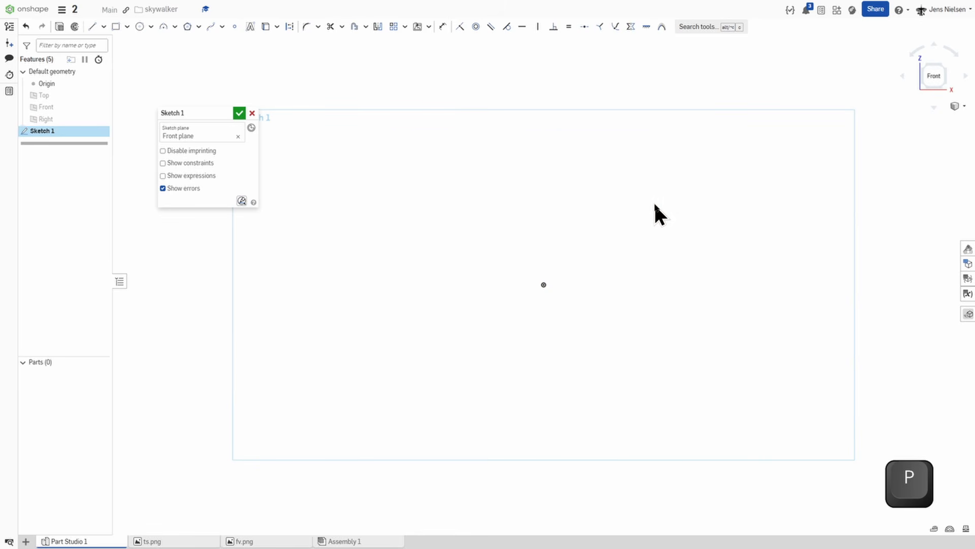
Draw a horizontal construction line 1100 mm long from the origin and place its dimension well below the line
{"action": "key", "text": "l"}
{"action": "key", "text": "q"}
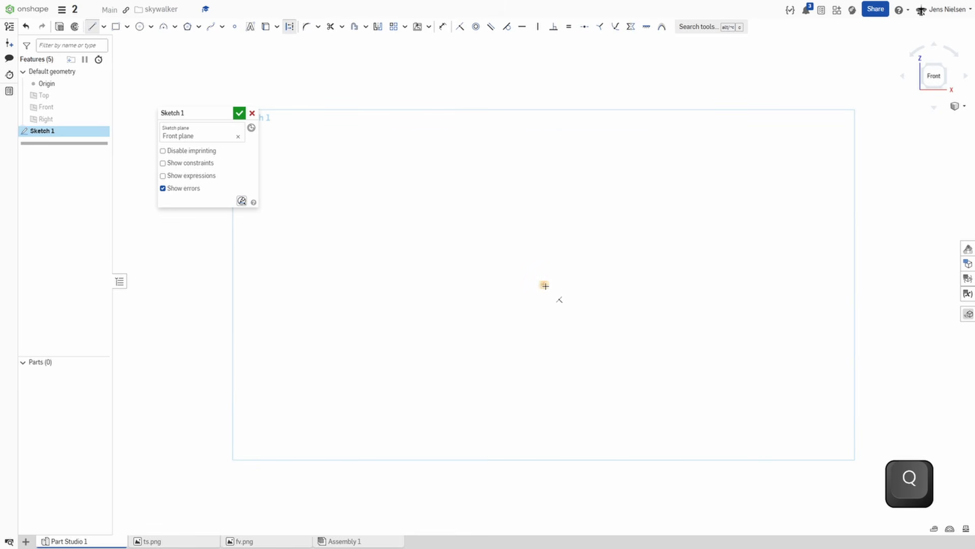
{"action": "left_click", "coordinate": [544, 285]}
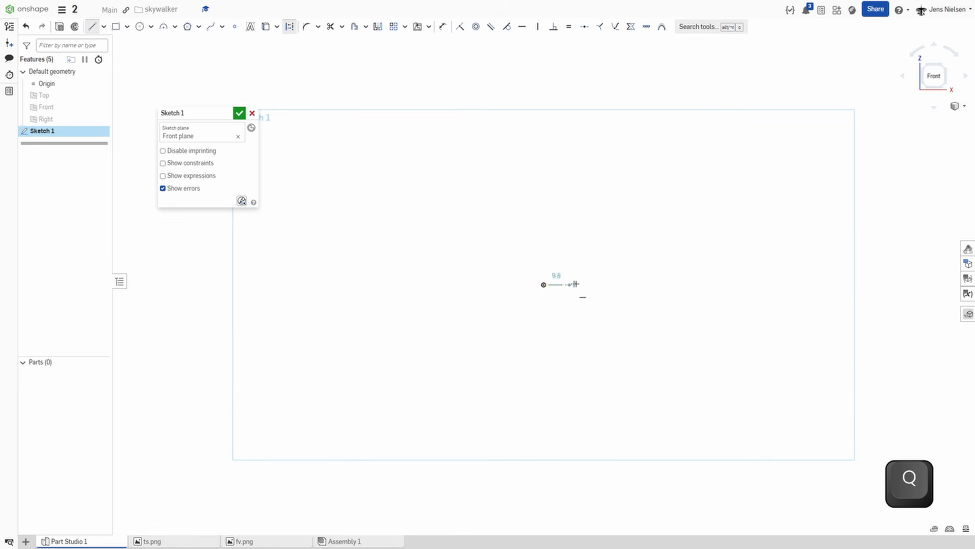
{"action": "left_click", "coordinate": [788, 284]}
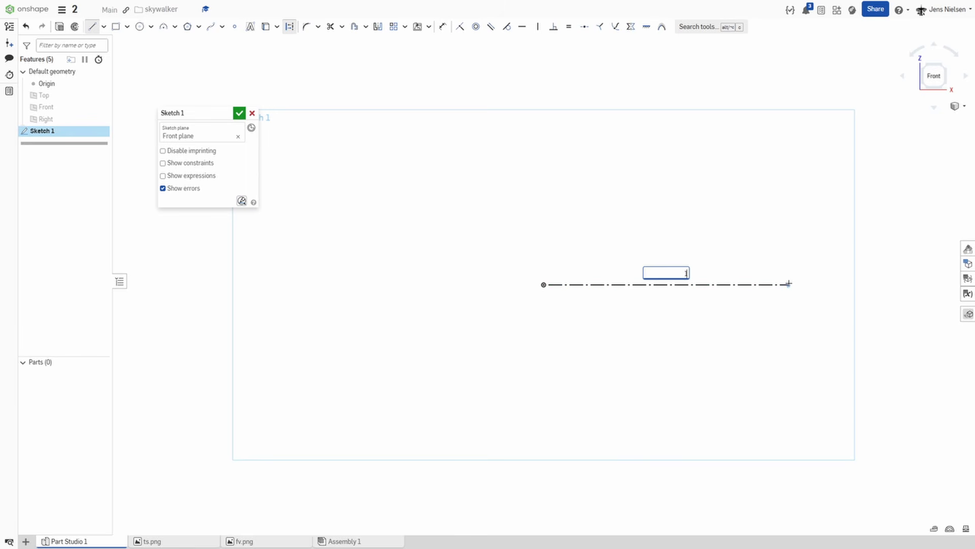
{"action": "type", "text": "1100"}
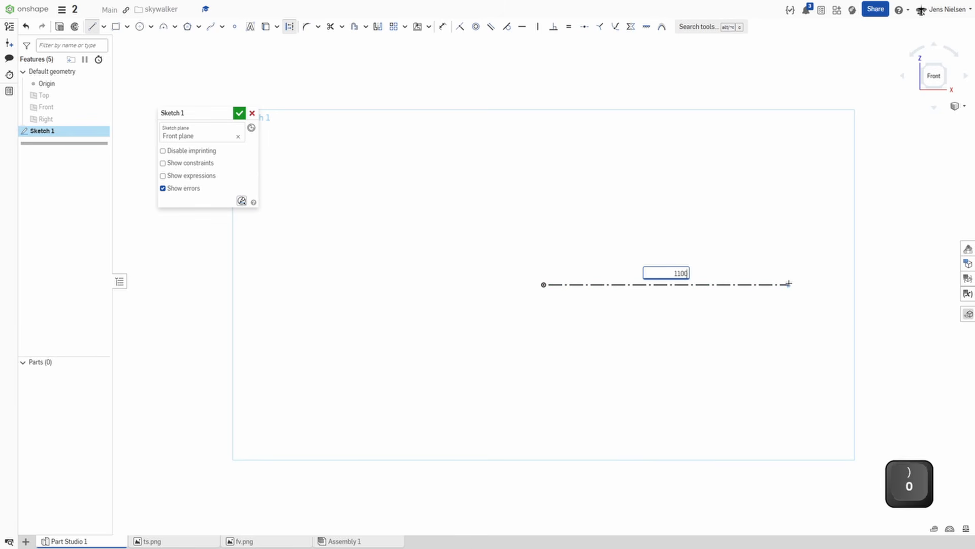
{"action": "key", "text": "Return"}
{"action": "key", "text": "Escape"}
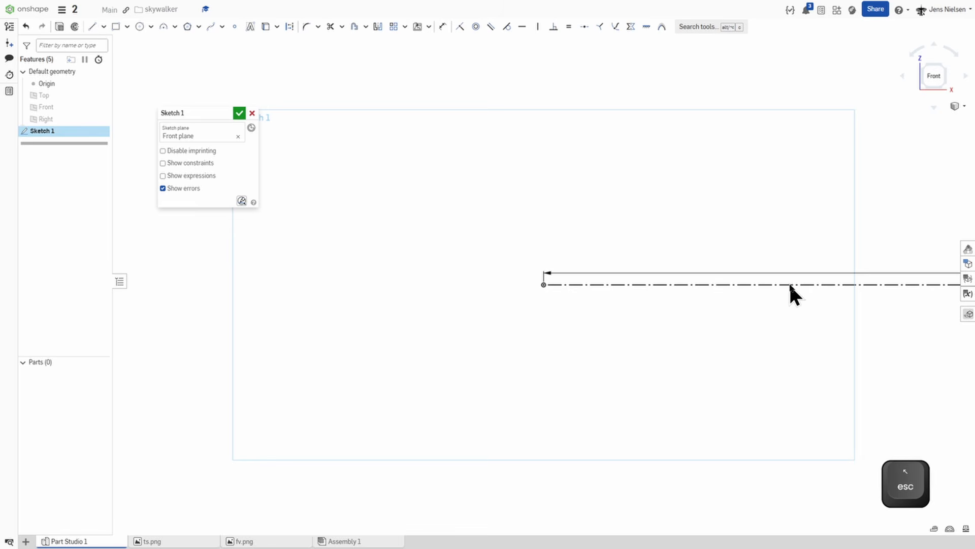
{"action": "key", "text": "f"}
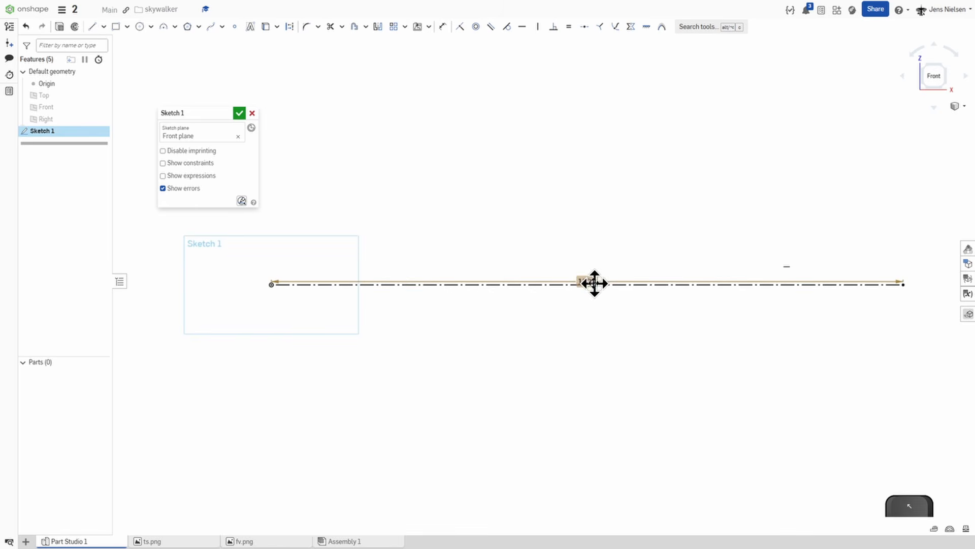
{"action": "left_click_drag", "start_coordinate": [589, 282], "coordinate": [586, 380]}
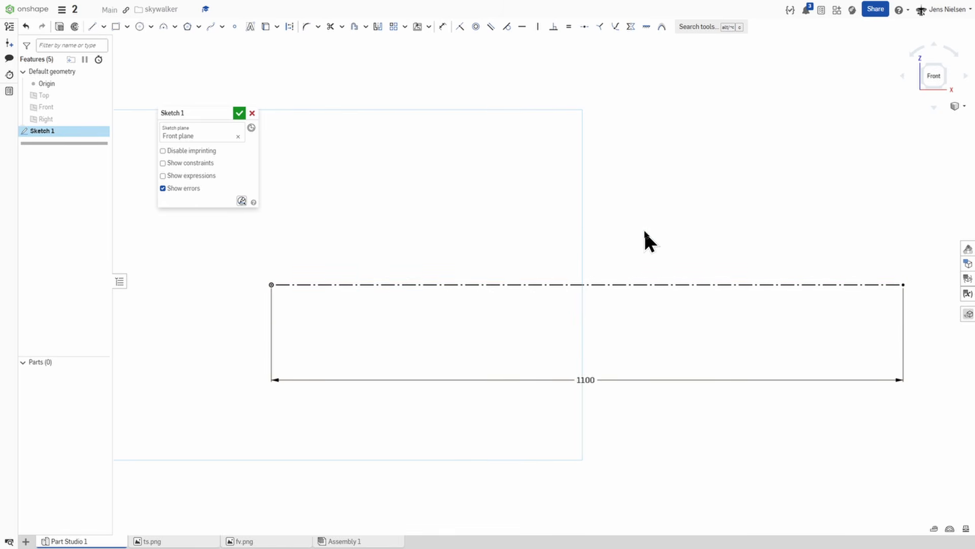
Insert the image fv.png into the sketch above the construction line
{"action": "key", "text": "s"}
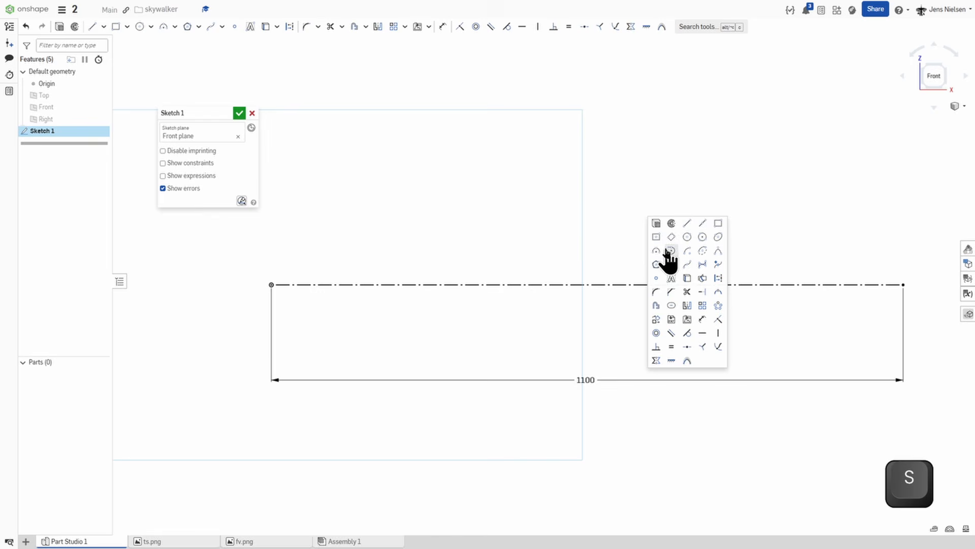
{"action": "left_click", "coordinate": [687, 319]}
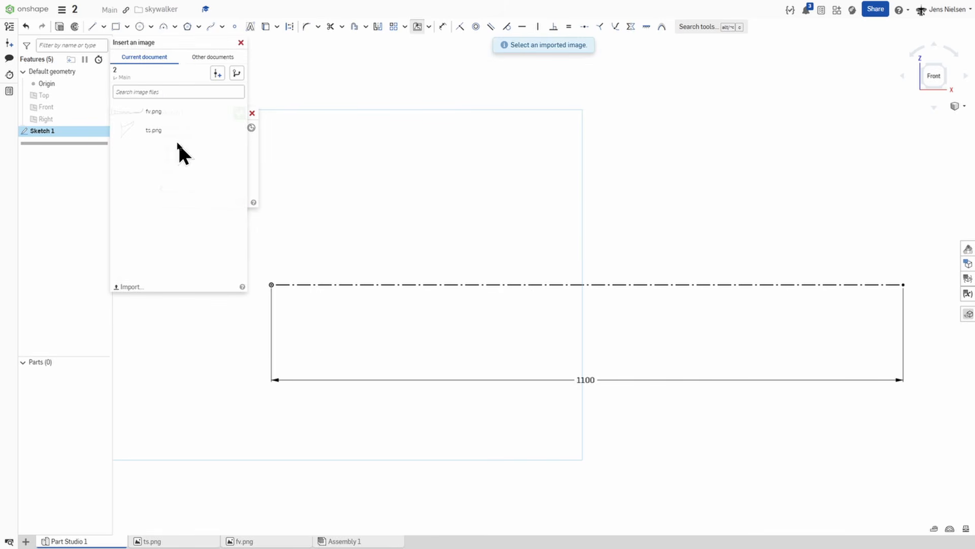
{"action": "left_click", "coordinate": [155, 104]}
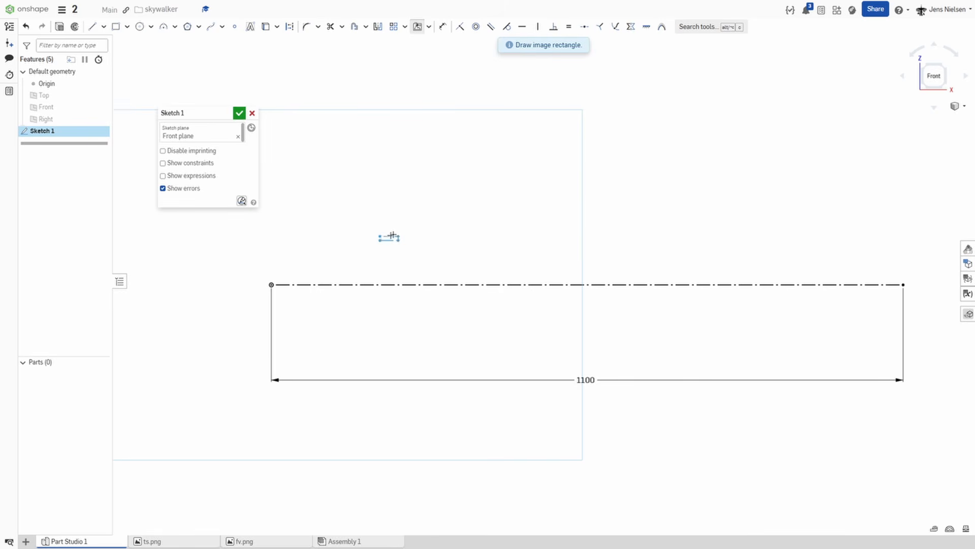
{"action": "left_click", "coordinate": [641, 138]}
{"action": "key", "text": "Escape"}
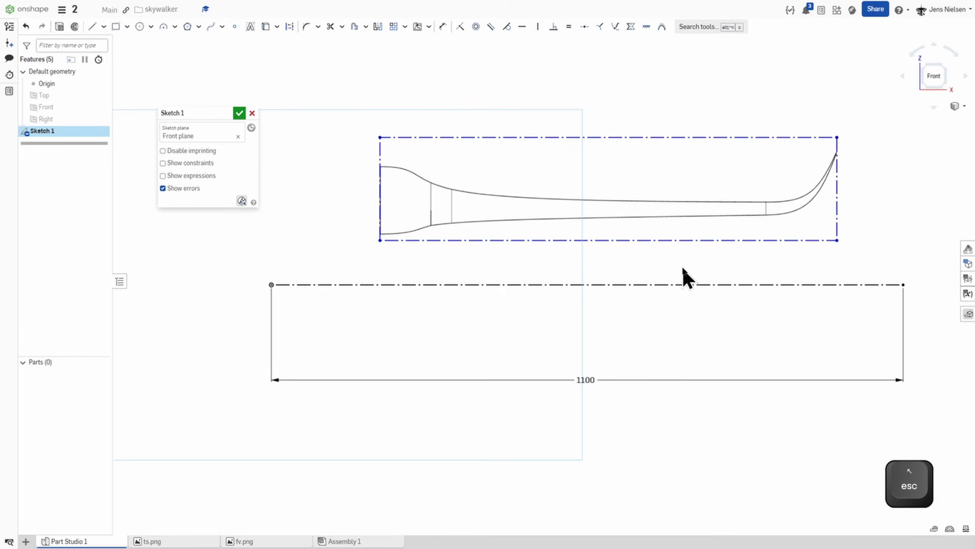
Make the image's side edges coincident with the line's outer end and the origin, and move the image down over the construction line
{"action": "key", "text": "l"}
{"action": "left_click", "coordinate": [835, 215]}
{"action": "left_click", "coordinate": [903, 284]}
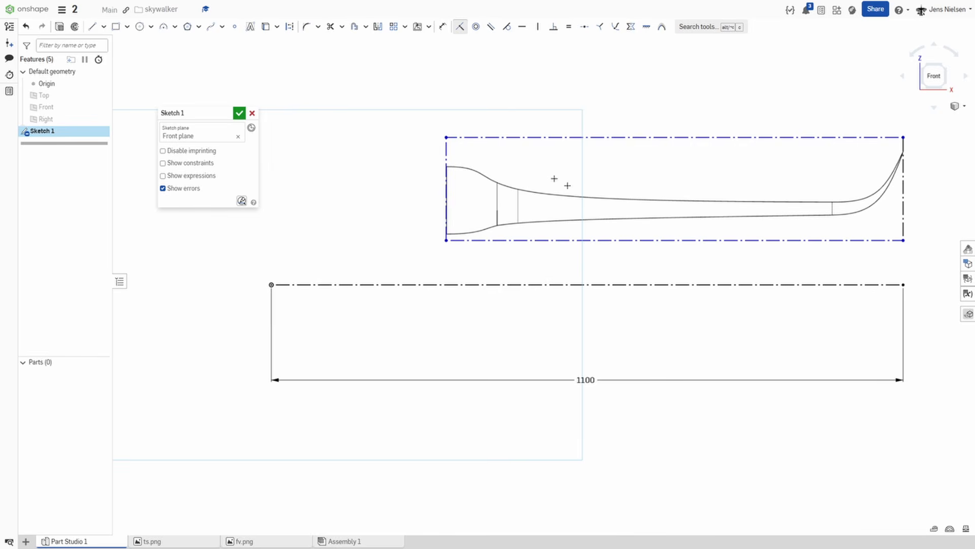
{"action": "left_click", "coordinate": [446, 150]}
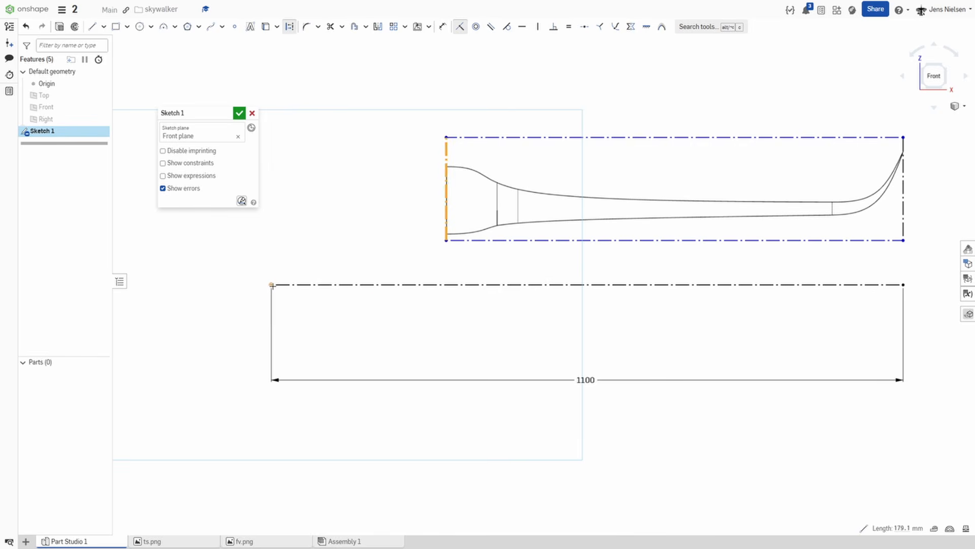
{"action": "left_click", "coordinate": [272, 285]}
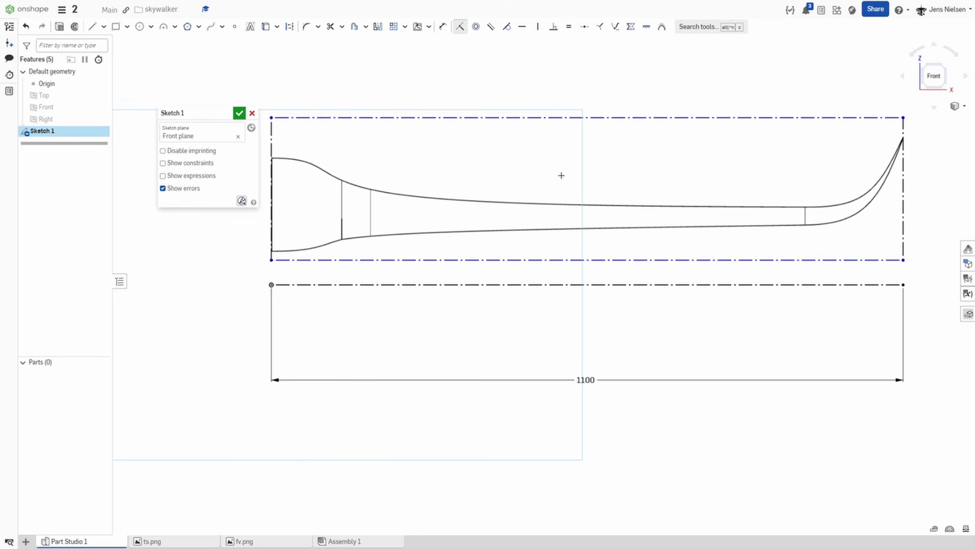
{"action": "key", "text": "Escape"}
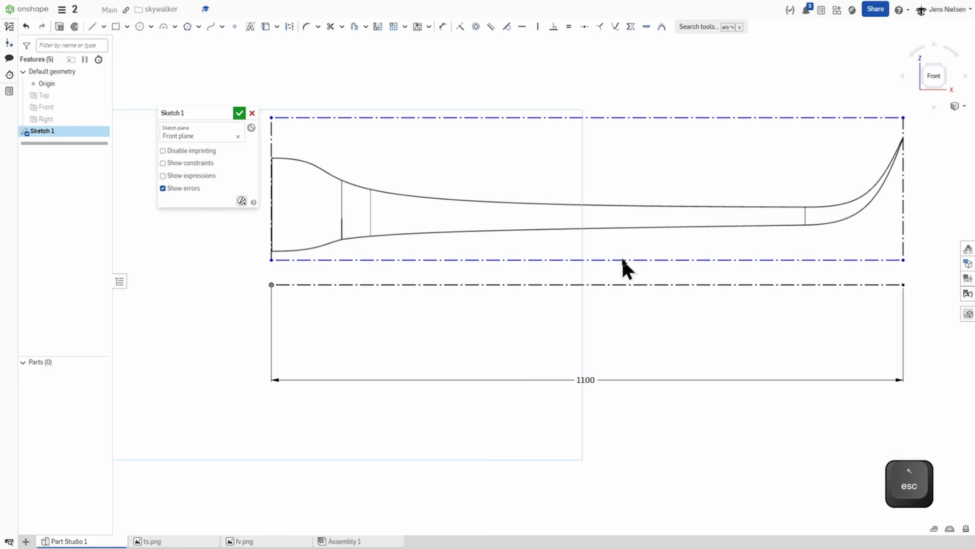
{"action": "left_click_drag", "start_coordinate": [620, 259], "coordinate": [618, 328]}
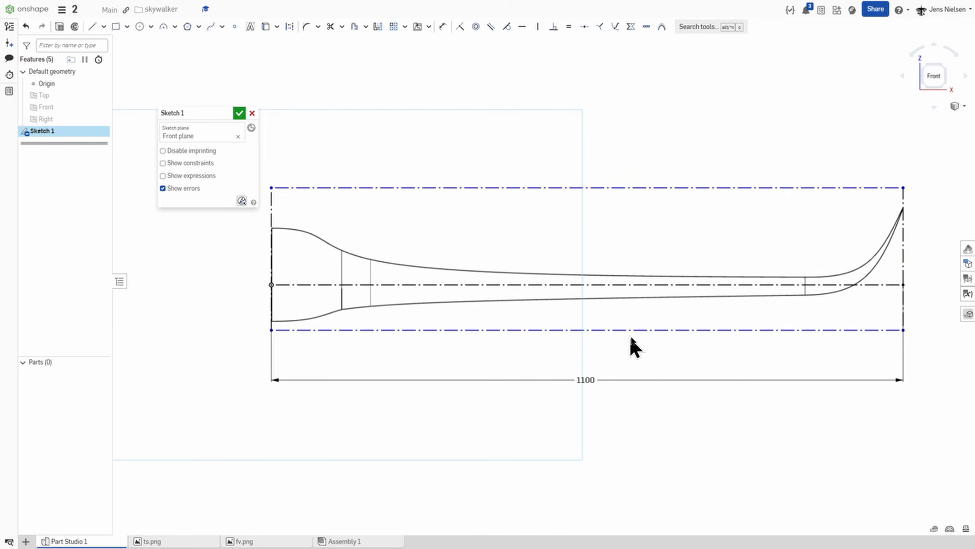
Finish the front view sketch and rename it fv
{"action": "left_click", "coordinate": [241, 114]}
{"action": "right_click", "coordinate": [52, 131]}
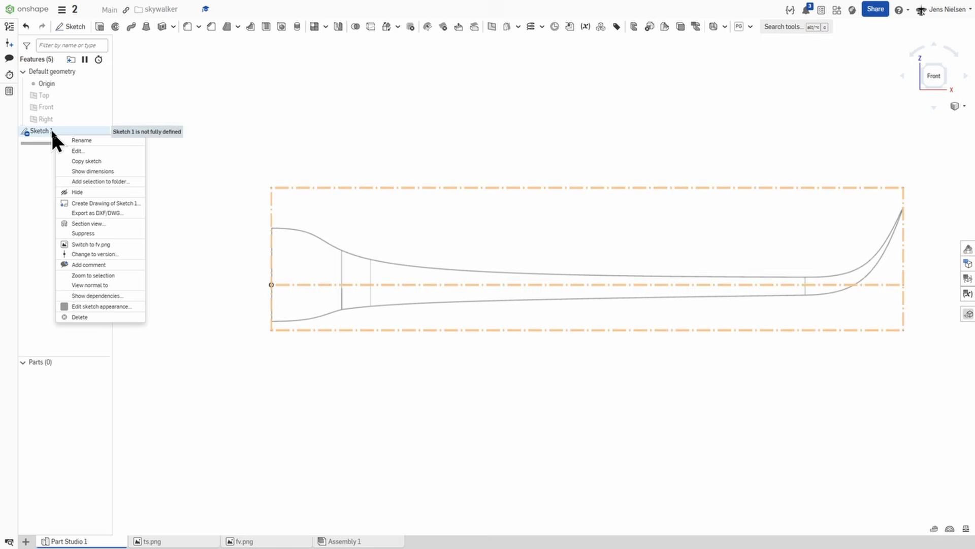
{"action": "left_click", "coordinate": [80, 141]}
{"action": "type", "text": "fv"}
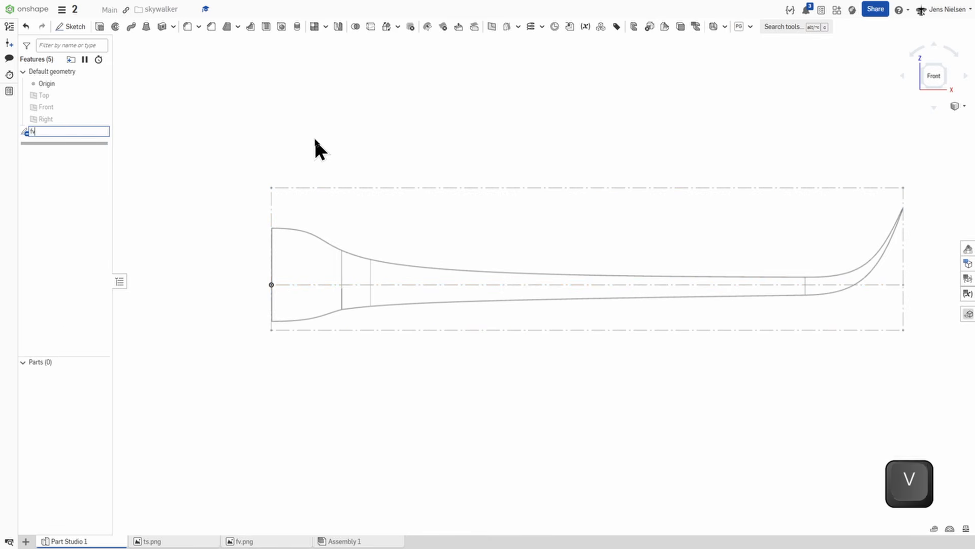
{"action": "key", "text": "Return"}
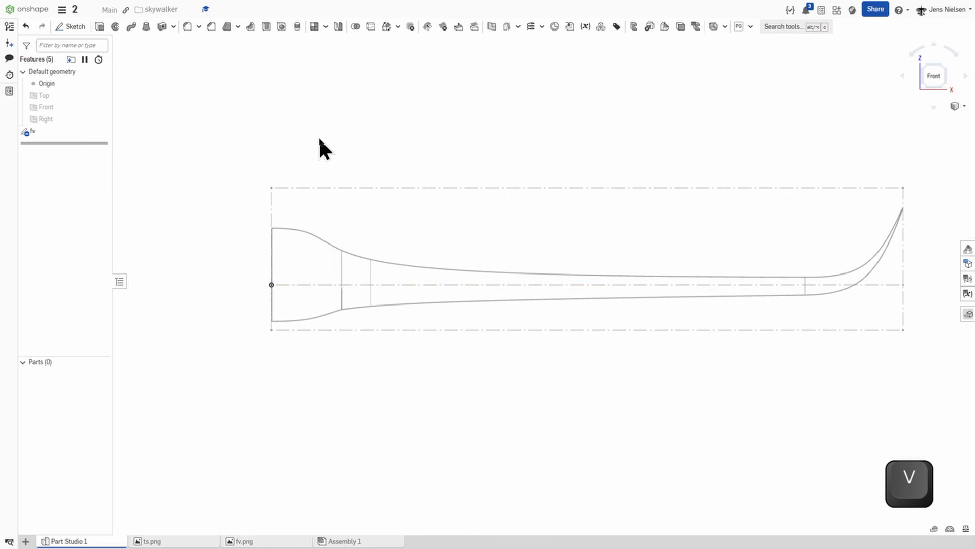
Start a sketch on the Top plane and insert the image ts.png freehand across the plane
{"action": "key", "text": "s"}
{"action": "left_click", "coordinate": [330, 133]}
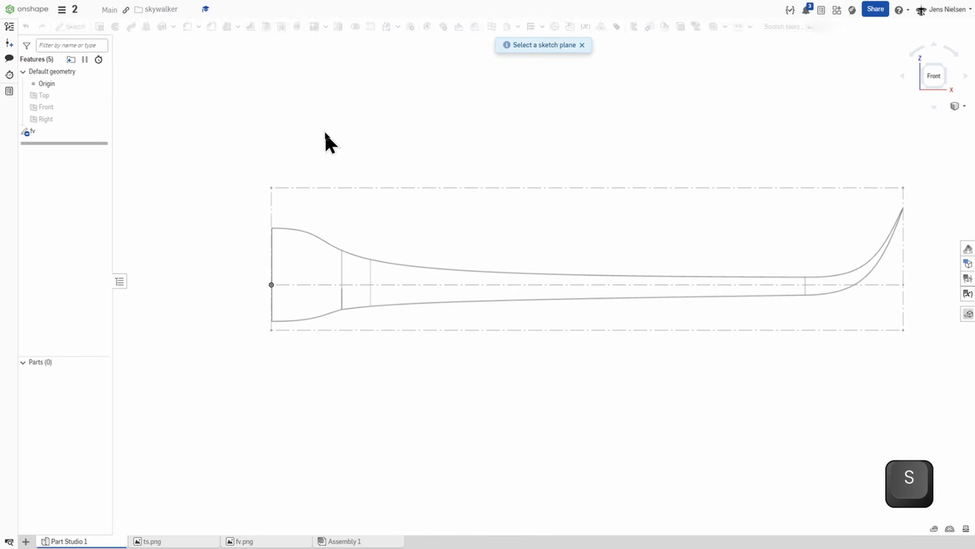
{"action": "left_click", "coordinate": [50, 95]}
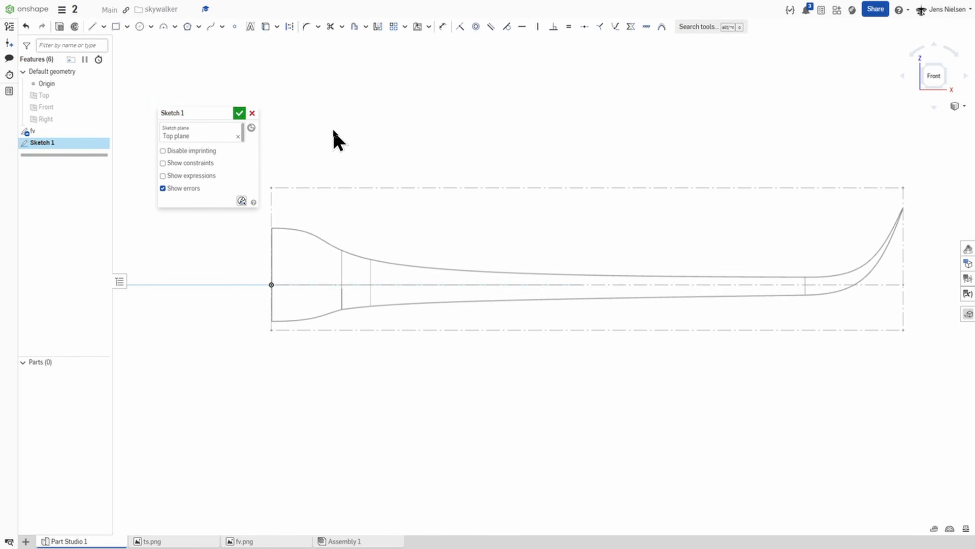
{"action": "key", "text": "shift+7"}
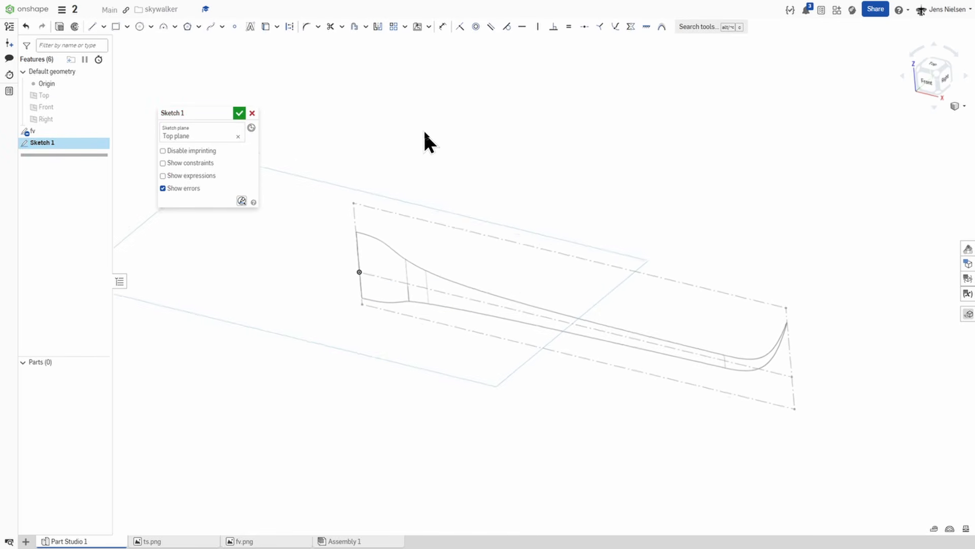
{"action": "key", "text": "s"}
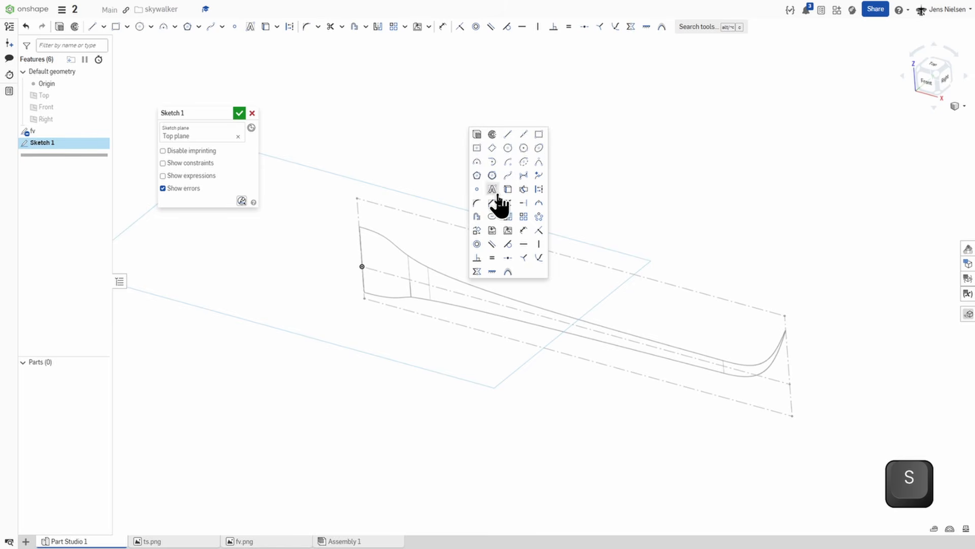
{"action": "left_click", "coordinate": [506, 231]}
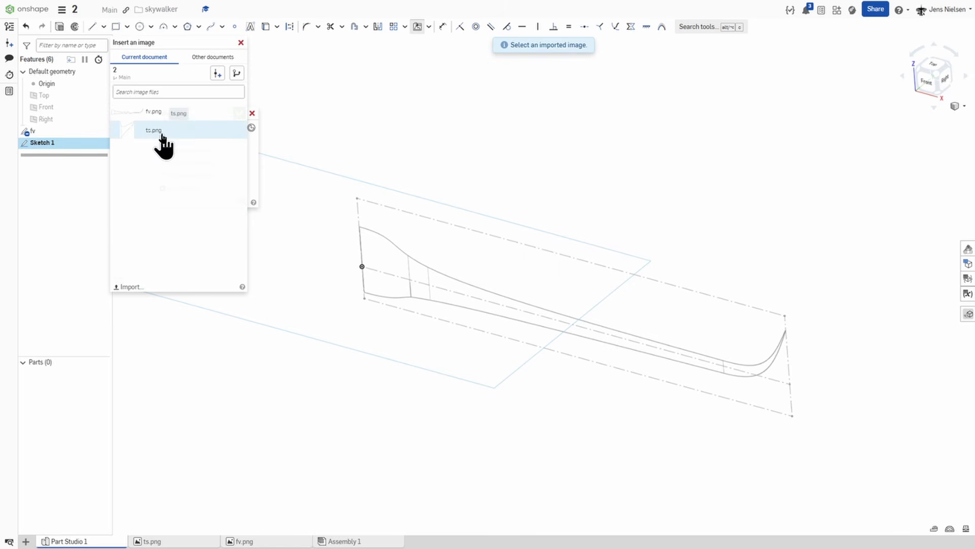
{"action": "left_click", "coordinate": [161, 131]}
{"action": "left_click_drag", "start_coordinate": [505, 182], "coordinate": [659, 312]}
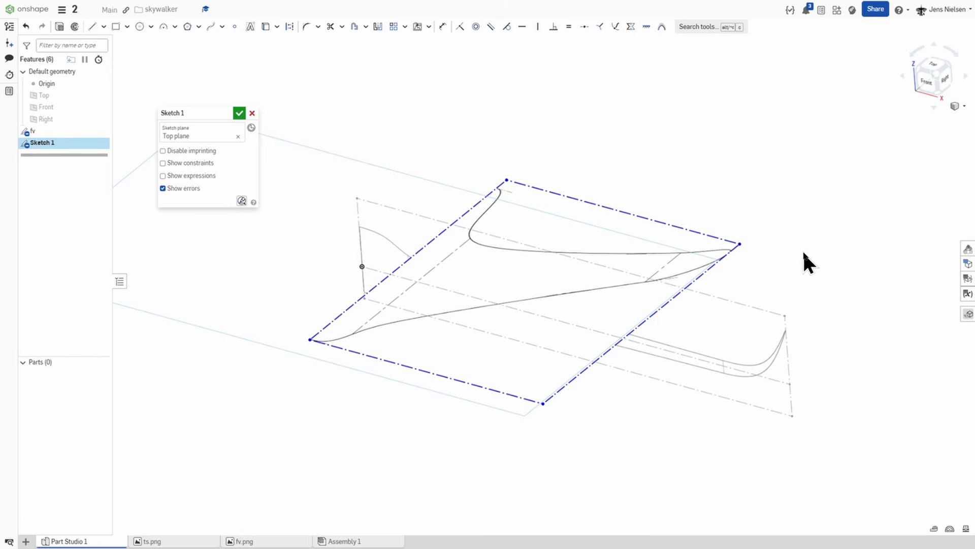
{"action": "key", "text": "Escape"}
Make the image's side edges coincident with the front view image's outer corner and the origin, and its lower inner corner coincident with the origin
{"action": "mouse_move", "coordinate": [803, 246]}
{"action": "right_mouse_down"}
{"action": "mouse_move", "coordinate": [786, 213]}
{"action": "mouse_move", "coordinate": [787, 261]}
{"action": "right_mouse_up"}
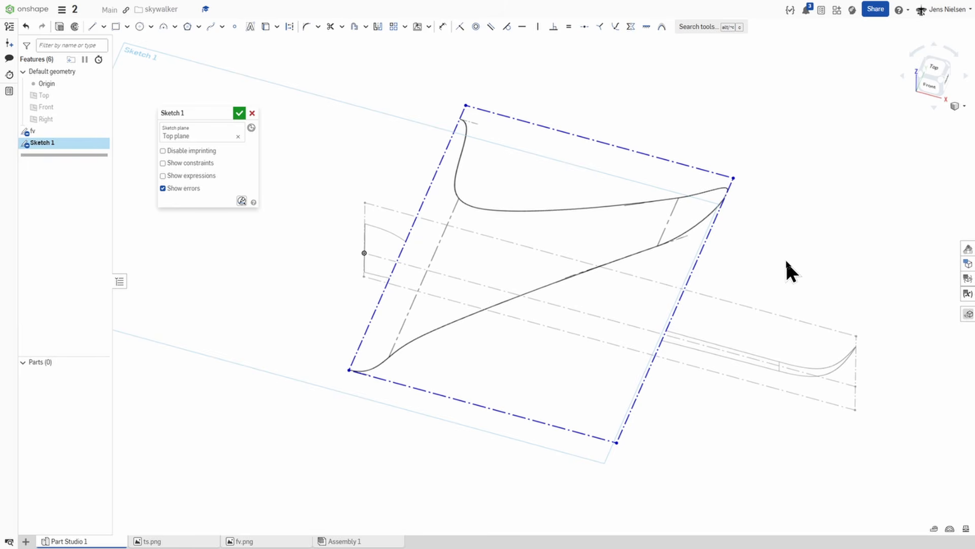
{"action": "key", "text": "i"}
{"action": "left_click", "coordinate": [683, 292]}
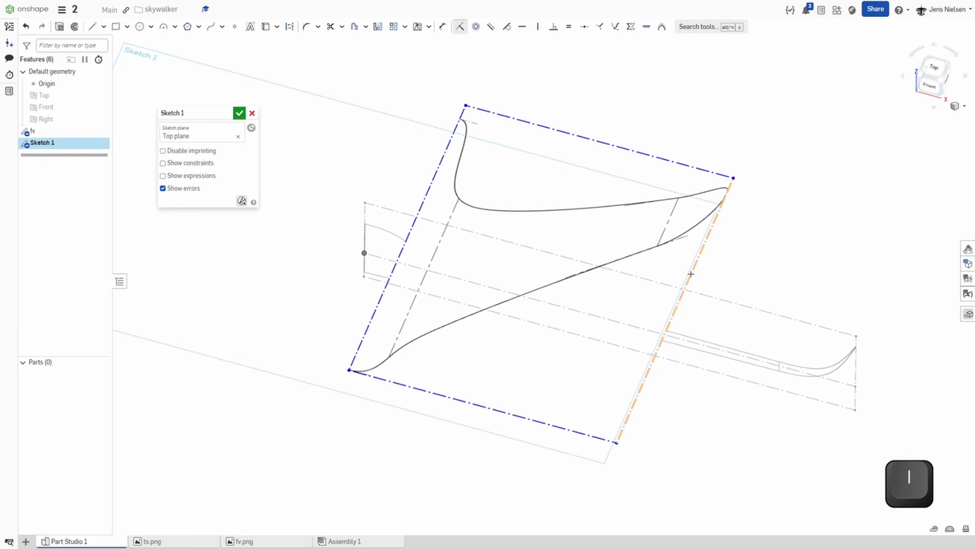
{"action": "left_click", "coordinate": [856, 334]}
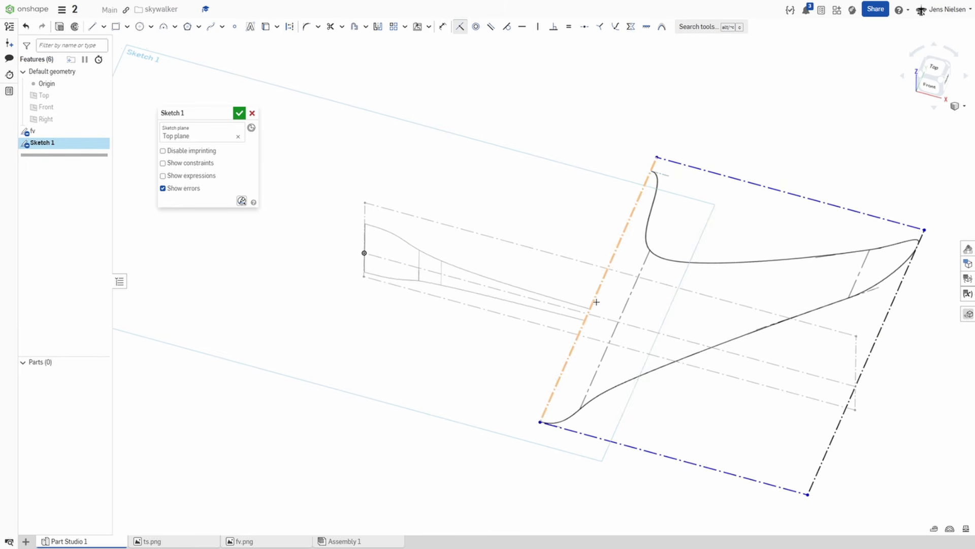
{"action": "left_click", "coordinate": [595, 302]}
{"action": "left_click", "coordinate": [361, 252]}
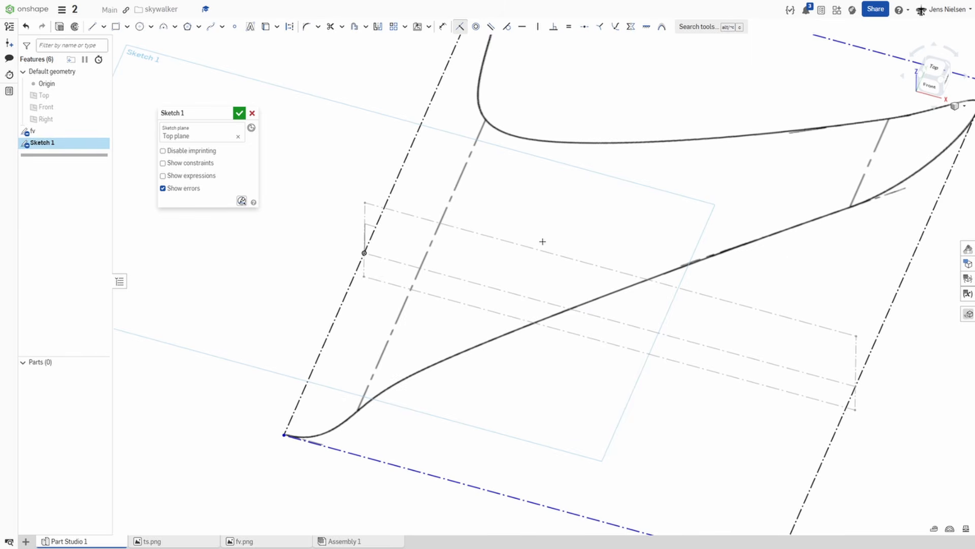
{"action": "left_click", "coordinate": [284, 432]}
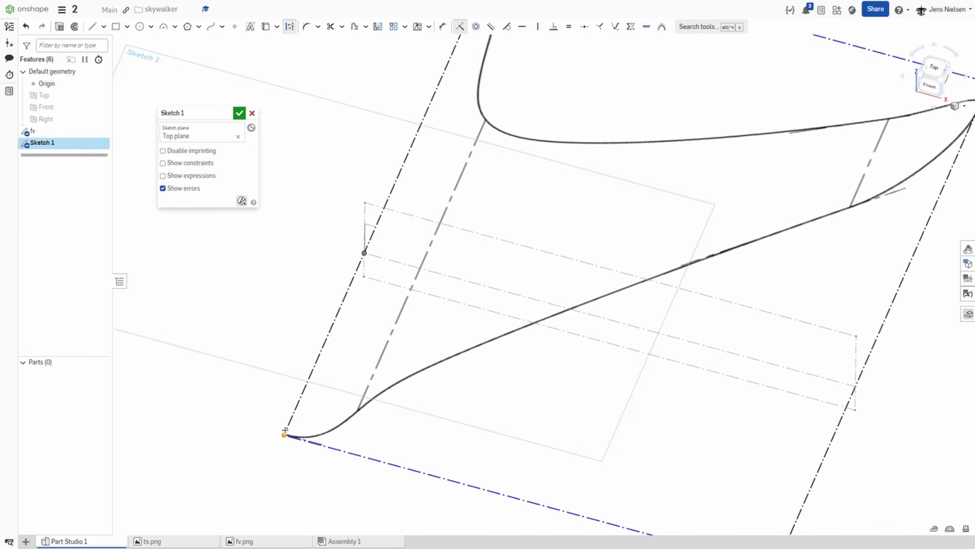
{"action": "left_click", "coordinate": [365, 252]}
{"action": "scroll", "coordinate": [388, 414], "scroll_direction": "down", "scroll_amount": 5}
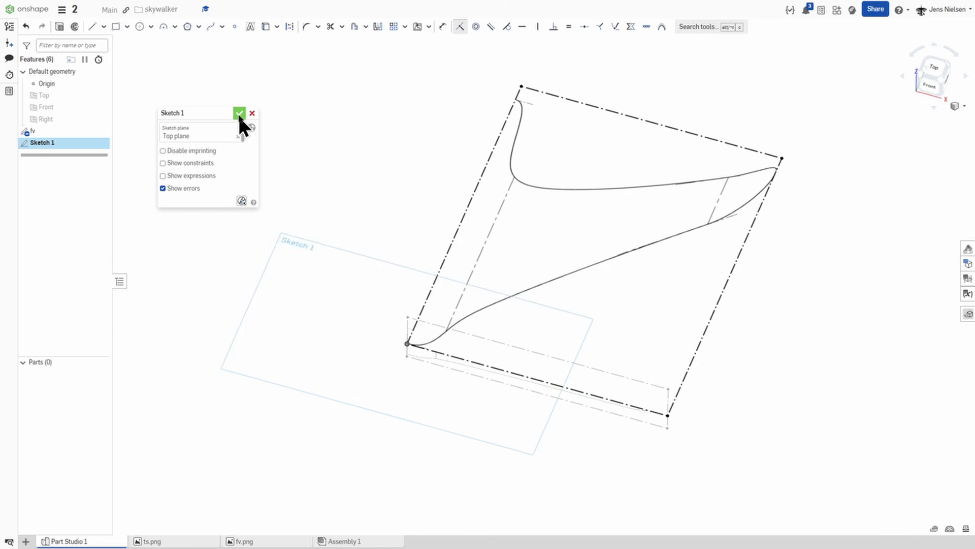
Finish the top view image sketch and rename it t_s
{"action": "left_click", "coordinate": [239, 113]}
{"action": "right_click", "coordinate": [69, 144]}
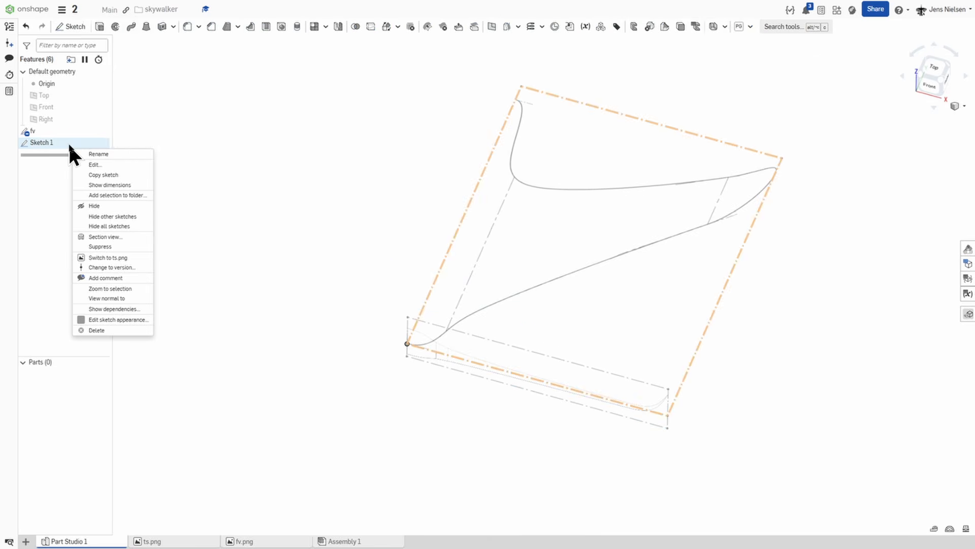
{"action": "left_click", "coordinate": [95, 153]}
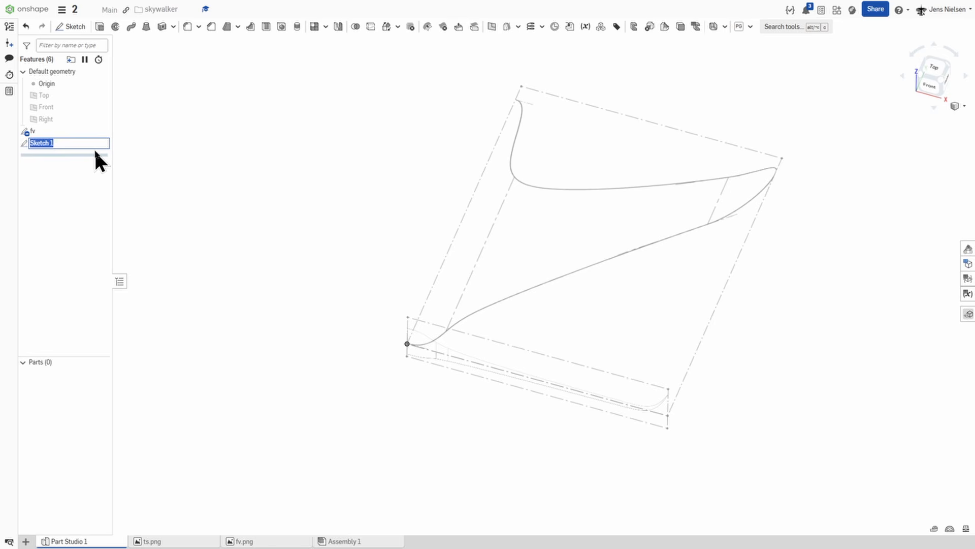
{"action": "type", "text": "t"}
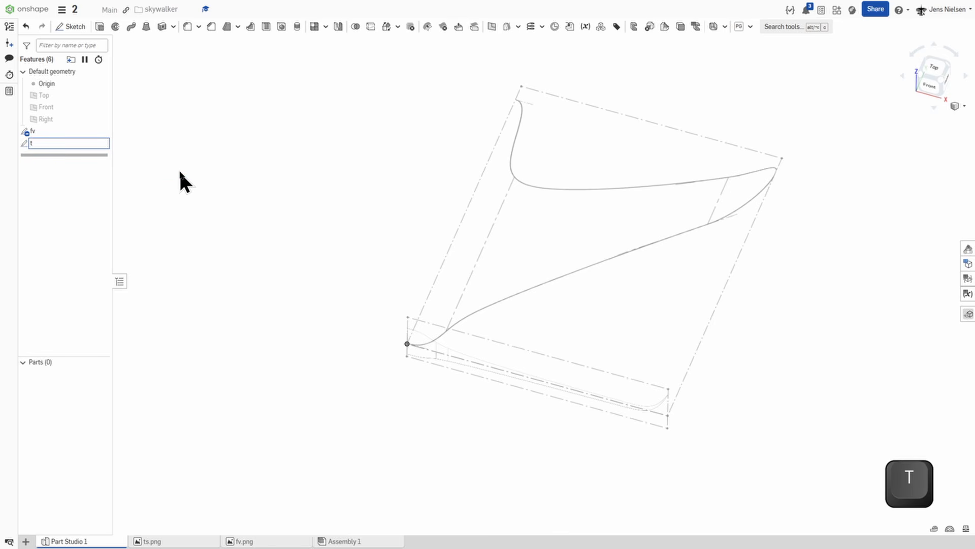
{"action": "type", "text": "_s"}
{"action": "left_click", "coordinate": [207, 168]}
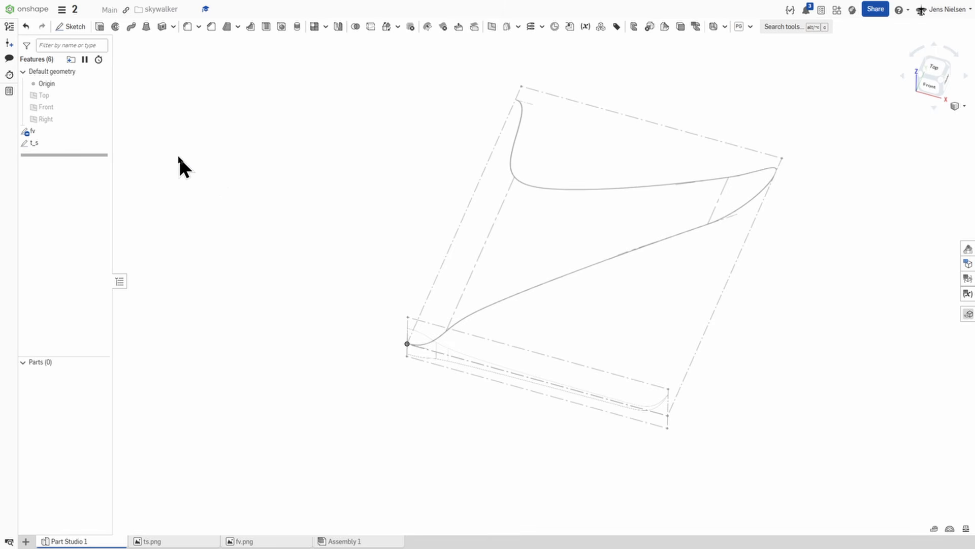
Start a new sketch on the Top plane, viewed face-on with the whole reference image in view
{"action": "left_click", "coordinate": [70, 100]}
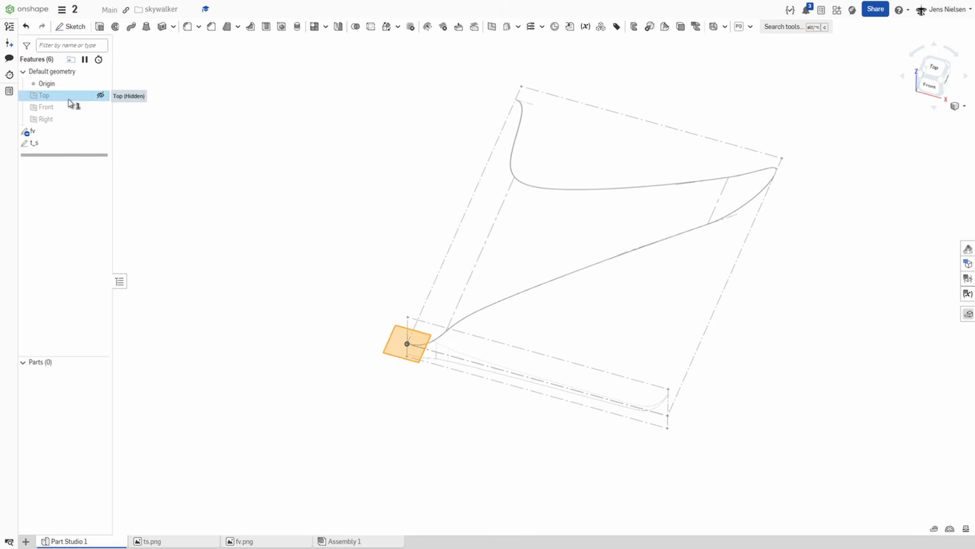
{"action": "key", "text": "n"}
{"action": "key", "text": "f"}
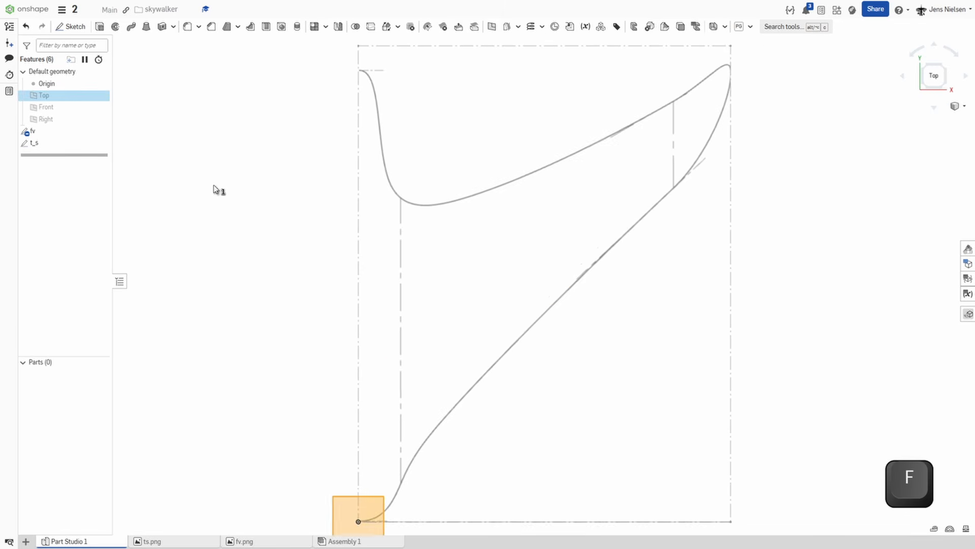
{"action": "key", "text": "s"}
{"action": "left_click", "coordinate": [592, 349]}
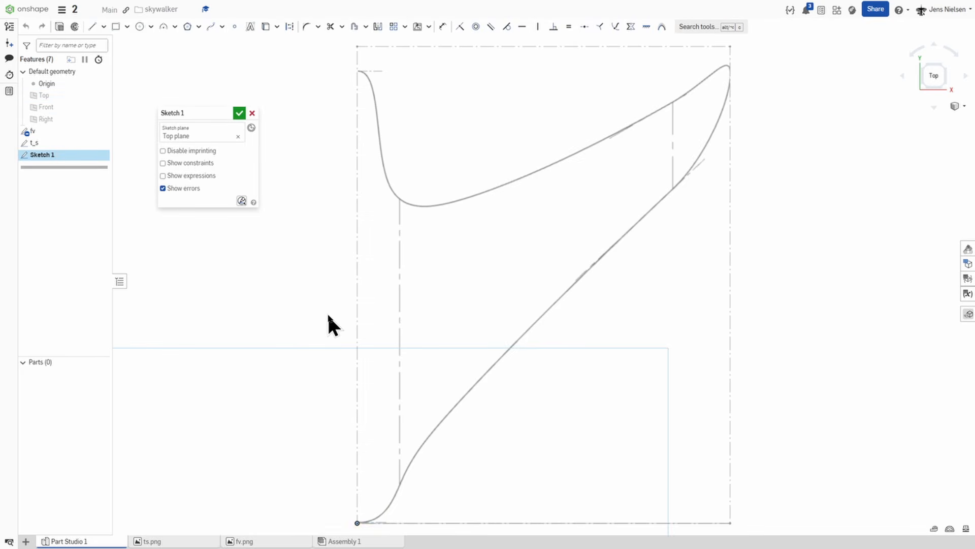
Draw a four-point spline along the image's lower wing outline, from the origin to the lower end of the tip section line
{"action": "key", "text": "s"}
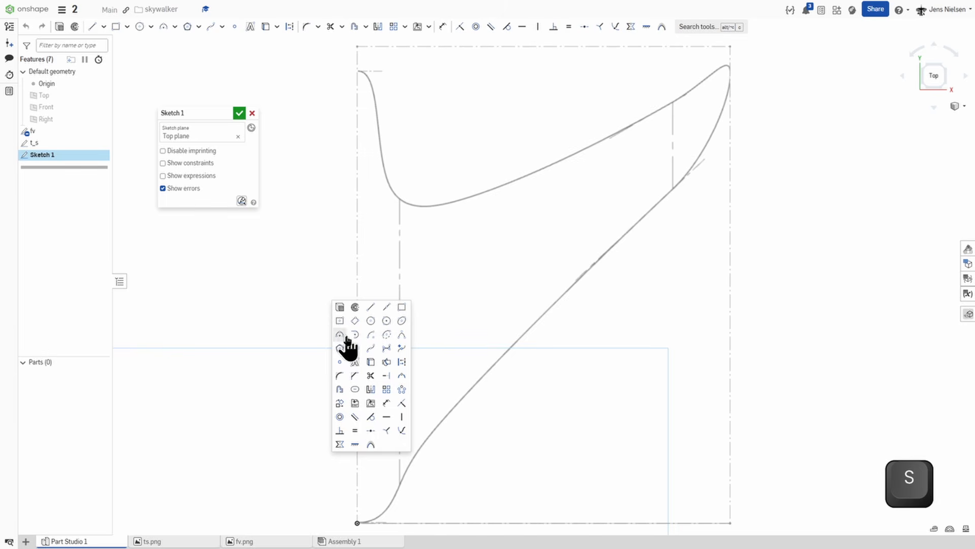
{"action": "left_click", "coordinate": [370, 348]}
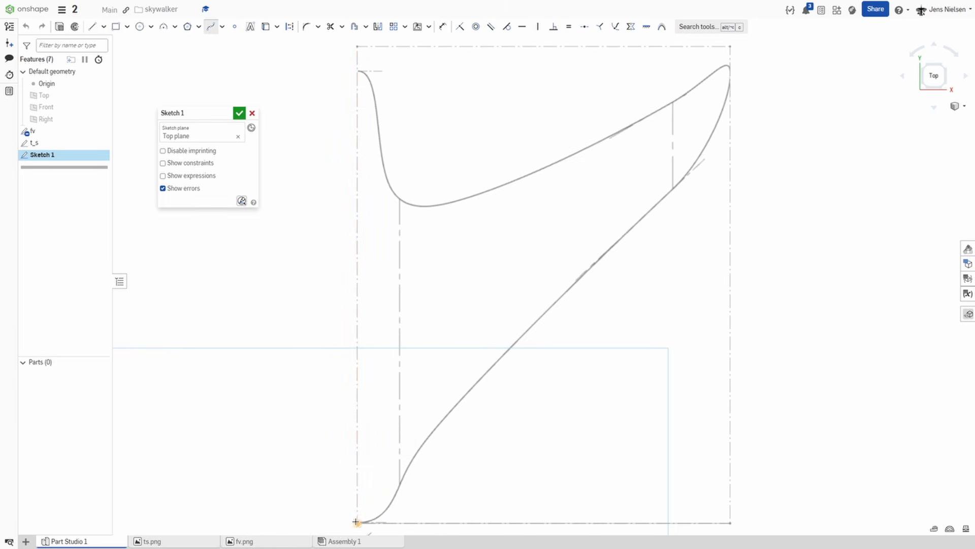
{"action": "left_click", "coordinate": [393, 501]}
{"action": "left_click", "coordinate": [418, 450]}
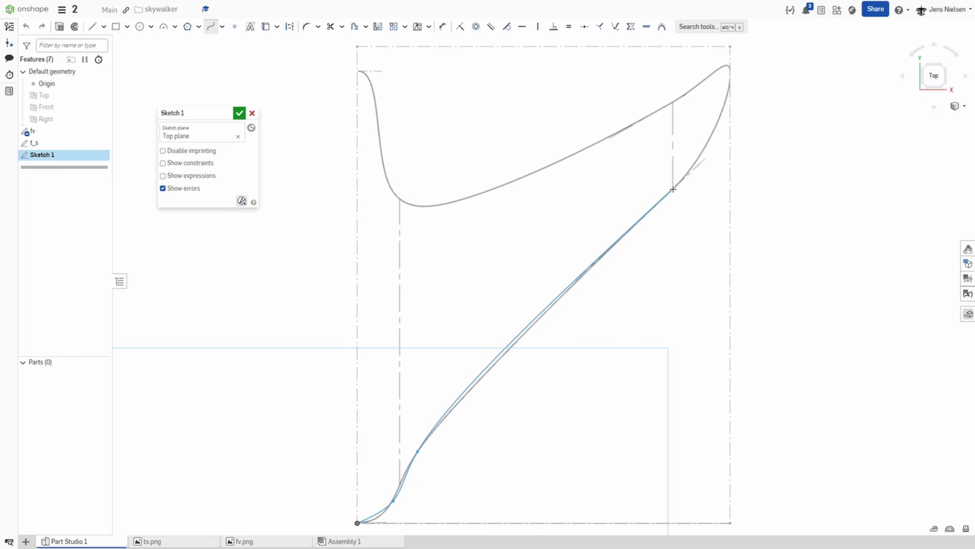
{"action": "left_click", "coordinate": [673, 189]}
{"action": "key", "text": "Escape"}
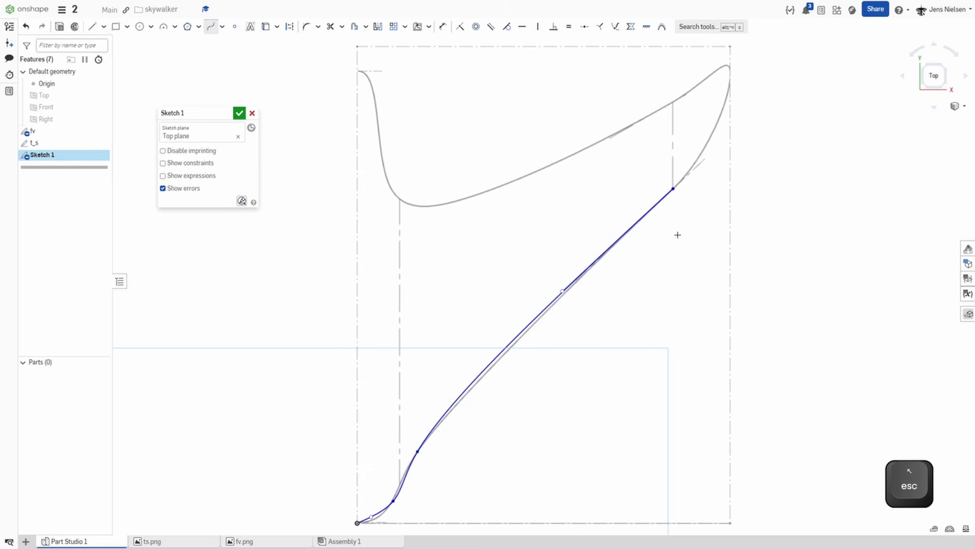
Draw a vertical construction line over the image's tip section line, from the spline's outer end up to the upper wing outline
{"action": "key", "text": "l"}
{"action": "key", "text": "q"}
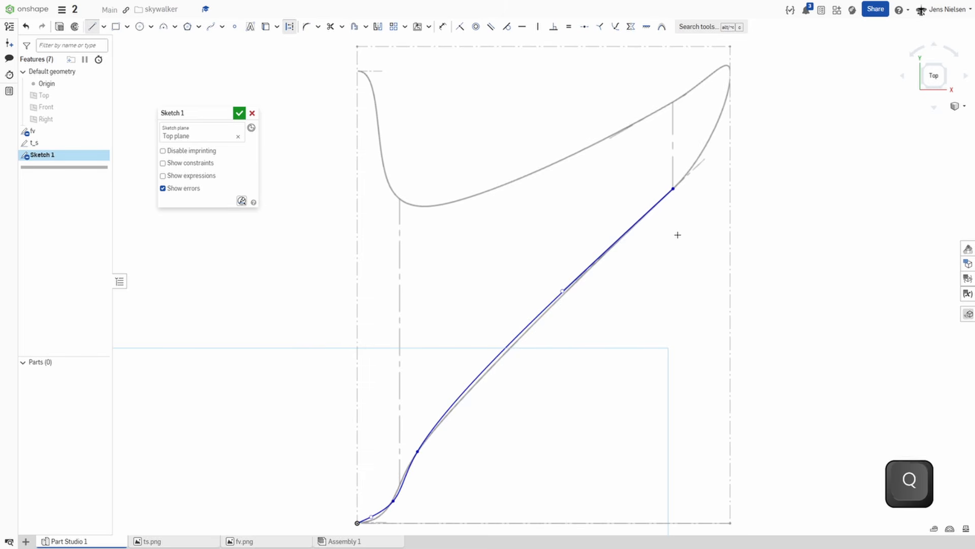
{"action": "left_click", "coordinate": [673, 187]}
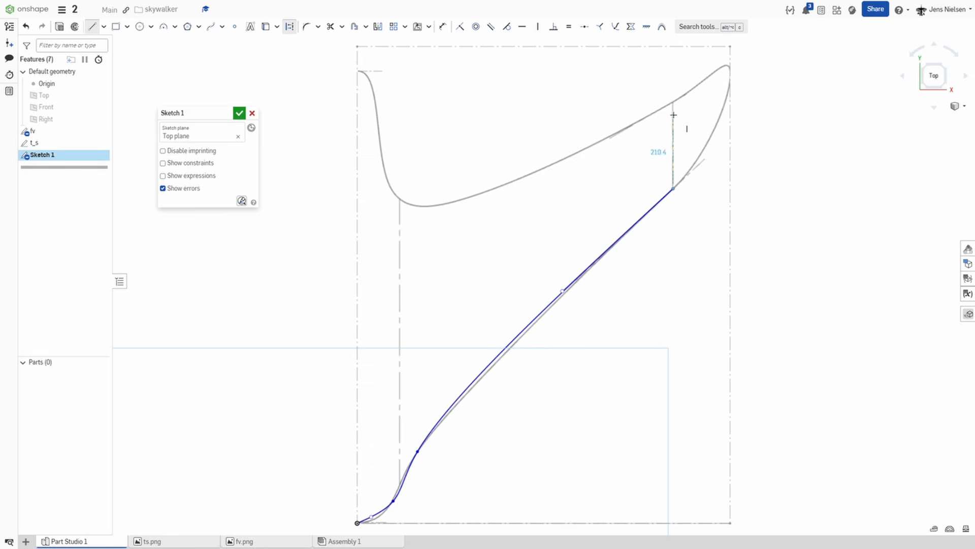
{"action": "left_click", "coordinate": [673, 104]}
{"action": "key", "text": "Escape"}
Draw a vertical construction line over the image's inner section line, from the lower spline up to the upper wing outline
{"action": "key", "text": "l"}
{"action": "key", "text": "q"}
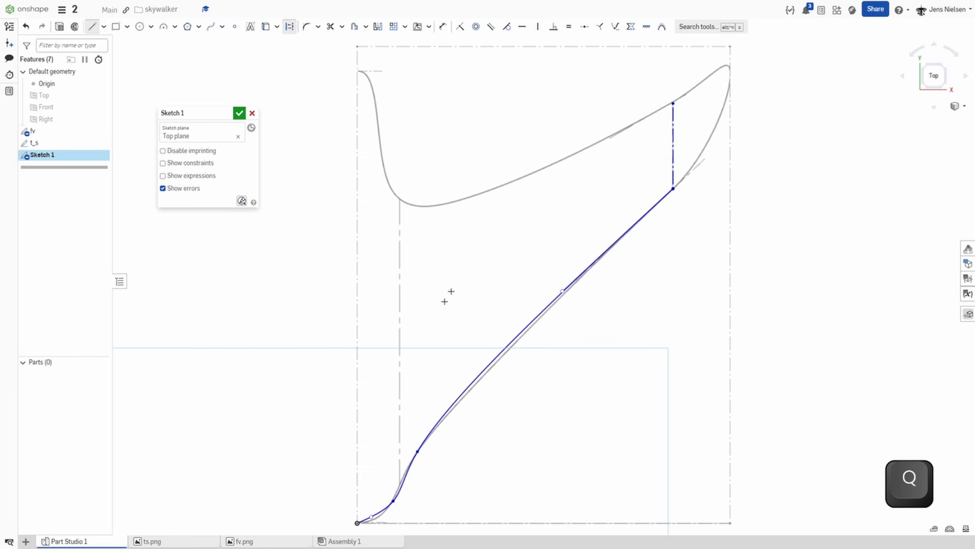
{"action": "left_click", "coordinate": [400, 489]}
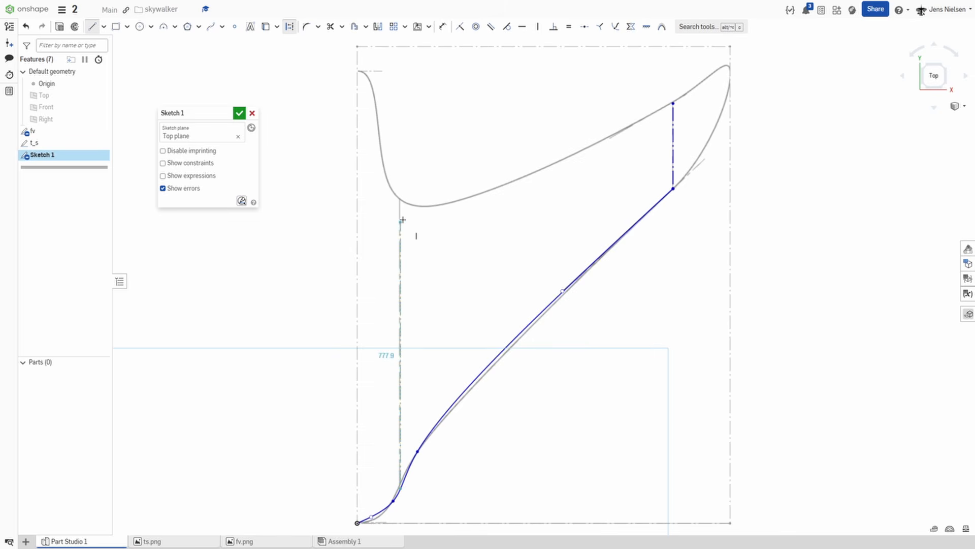
{"action": "left_click", "coordinate": [401, 201]}
{"action": "key", "text": "Escape"}
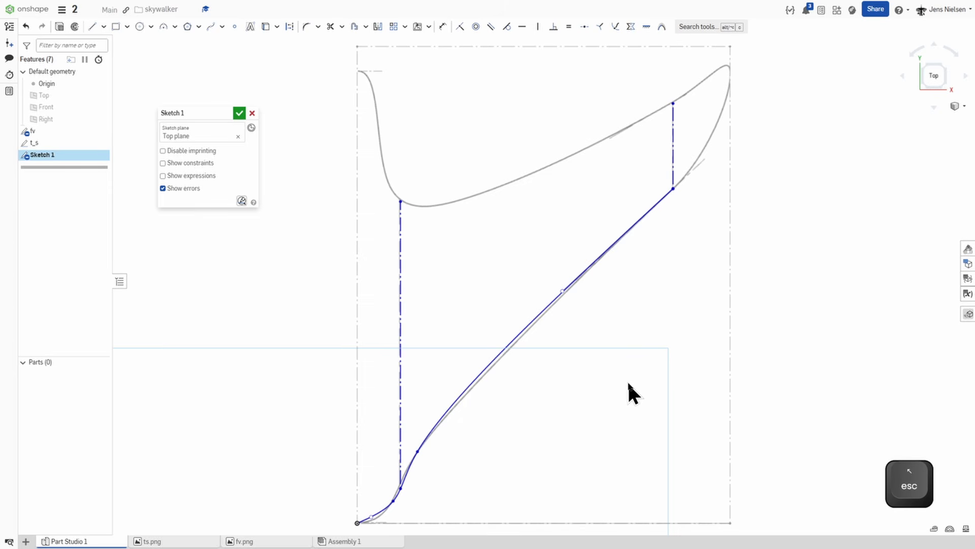
Draw a four-point spline along the upper wing outline, from the image's inner edge to the top of the tip construction line
{"action": "key", "text": "s"}
{"action": "left_click", "coordinate": [671, 261]}
{"action": "left_click", "coordinate": [357, 71]}
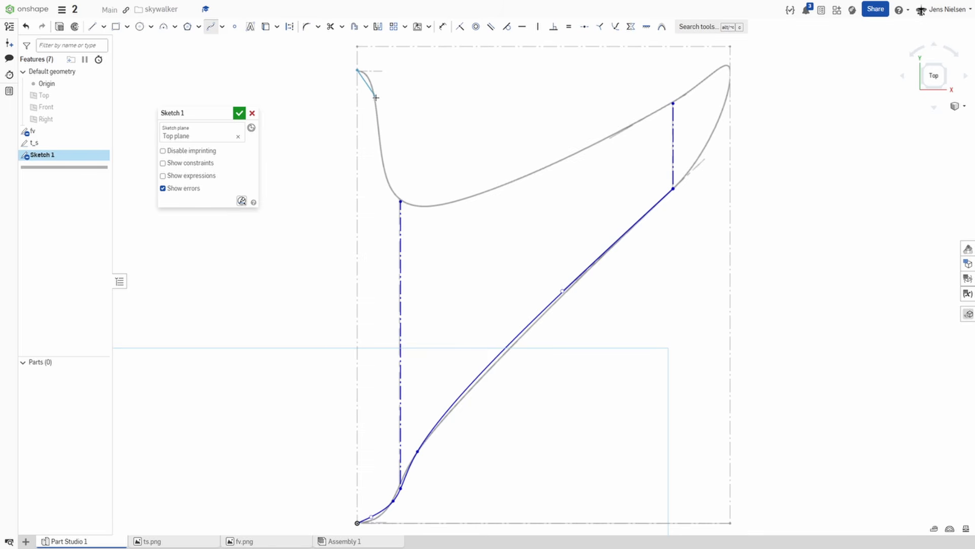
{"action": "left_click", "coordinate": [380, 132]}
{"action": "left_click", "coordinate": [426, 206]}
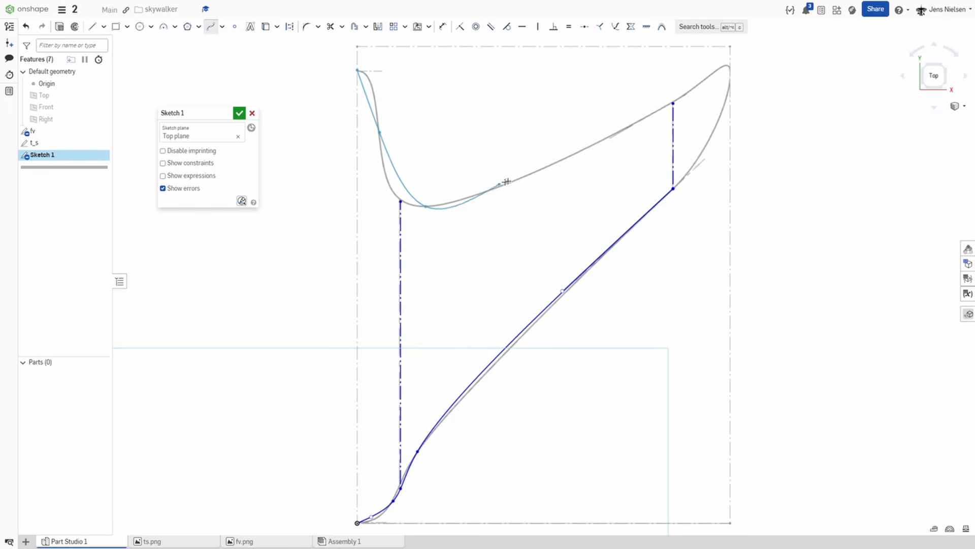
{"action": "left_click", "coordinate": [672, 104]}
{"action": "key", "text": "Escape"}
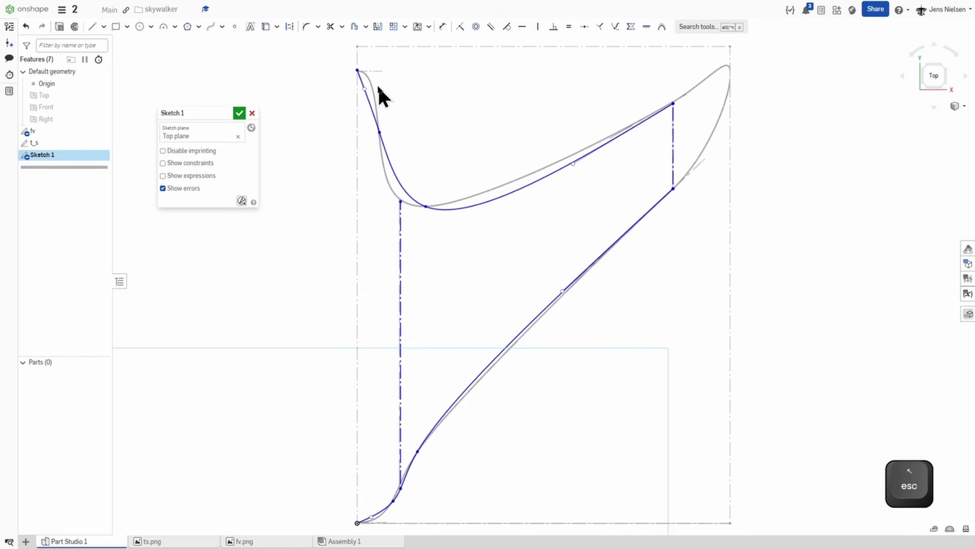
Pull the upper spline's inner tangent handle outward and constrain it horizontal
{"action": "left_click_drag", "start_coordinate": [365, 90], "coordinate": [380, 81]}
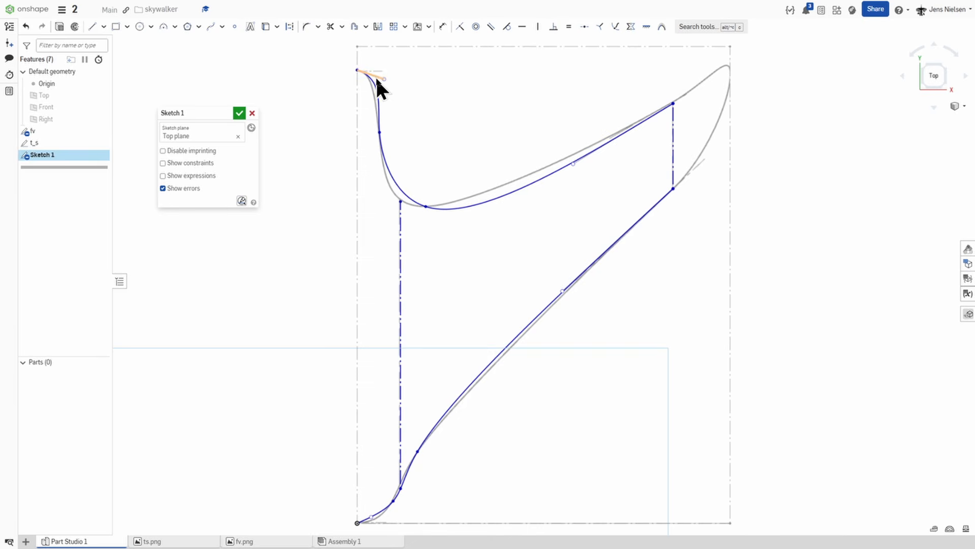
{"action": "left_click", "coordinate": [377, 79]}
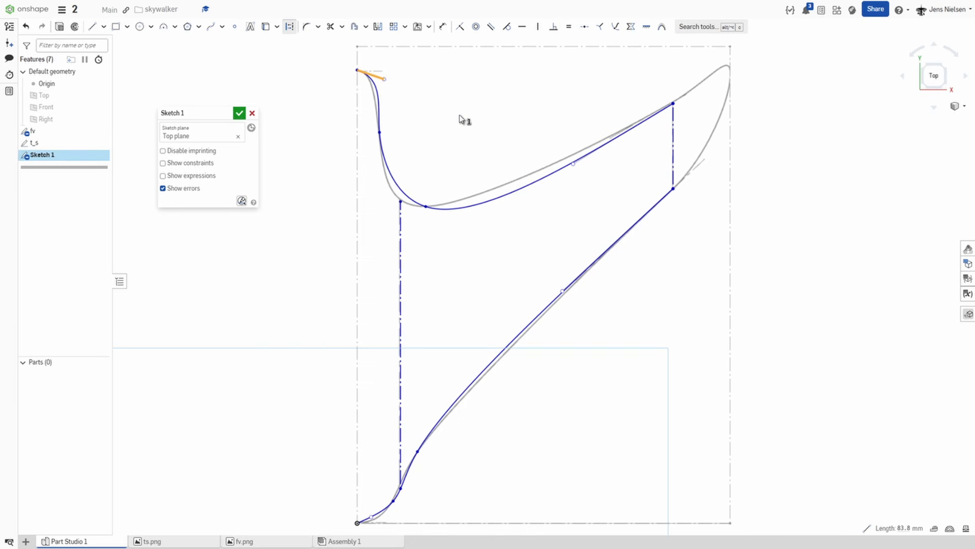
{"action": "key", "text": "h"}
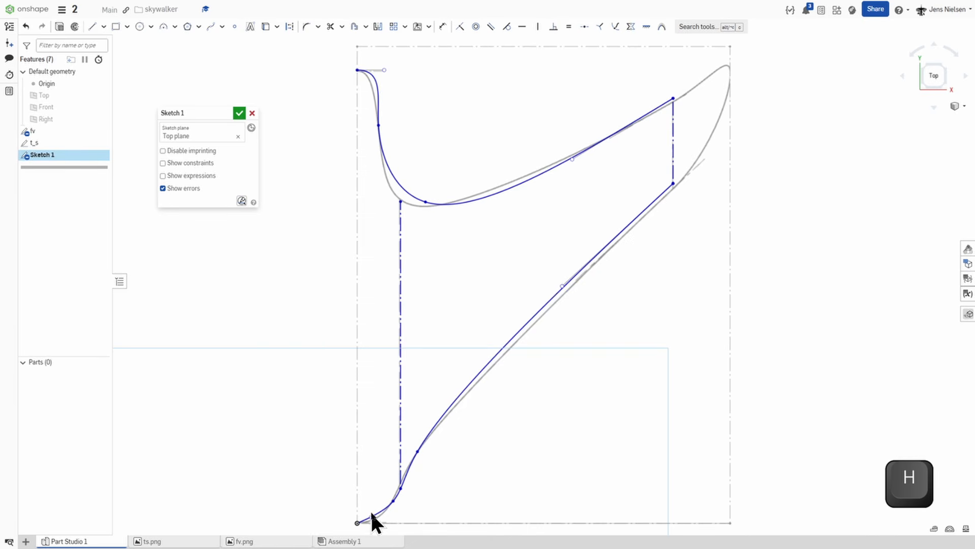
Constrain the lower spline's inner tangent handle horizontal, and fit its handles and outer end point to the image's lower wing outline
{"action": "left_click_drag", "start_coordinate": [370, 517], "coordinate": [392, 517]}
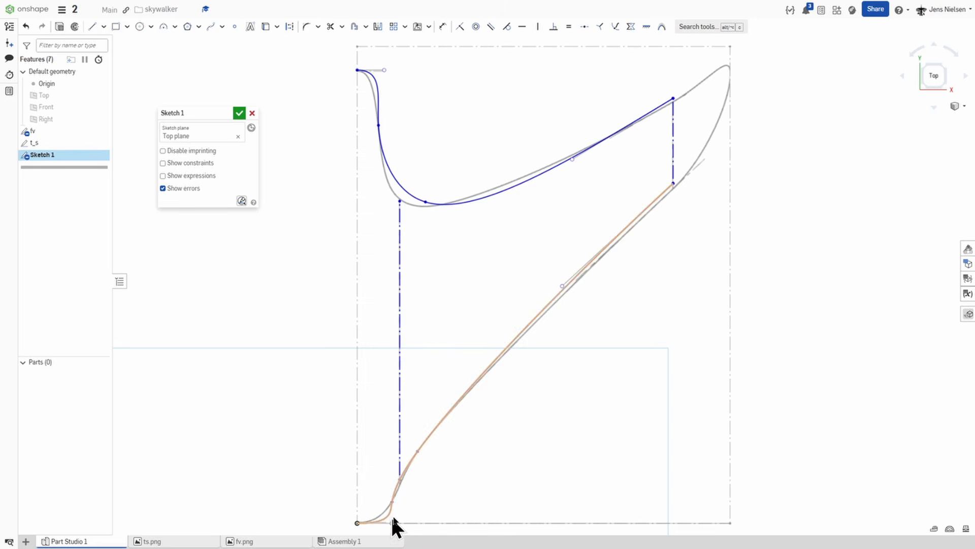
{"action": "key", "text": "h"}
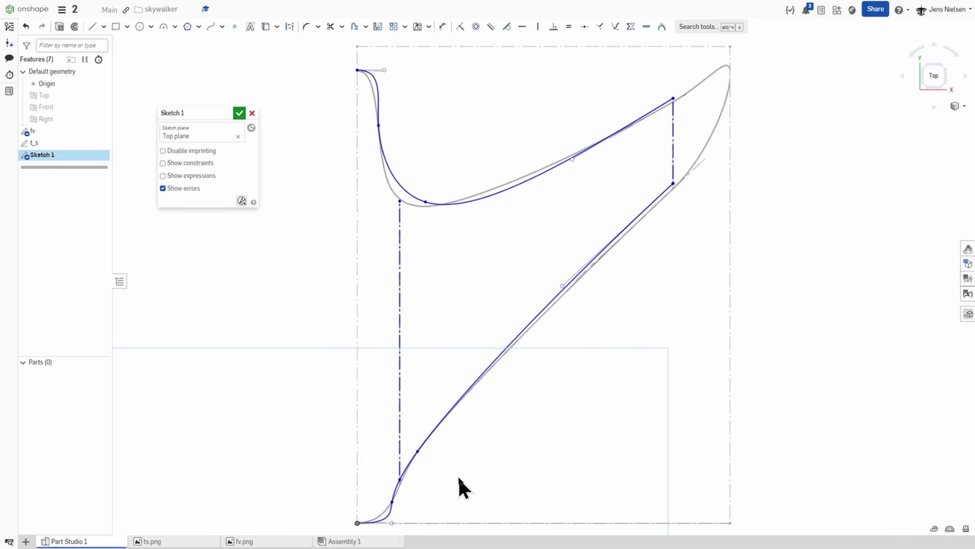
{"action": "scroll", "coordinate": [458, 475], "scroll_direction": "down", "scroll_amount": 2}
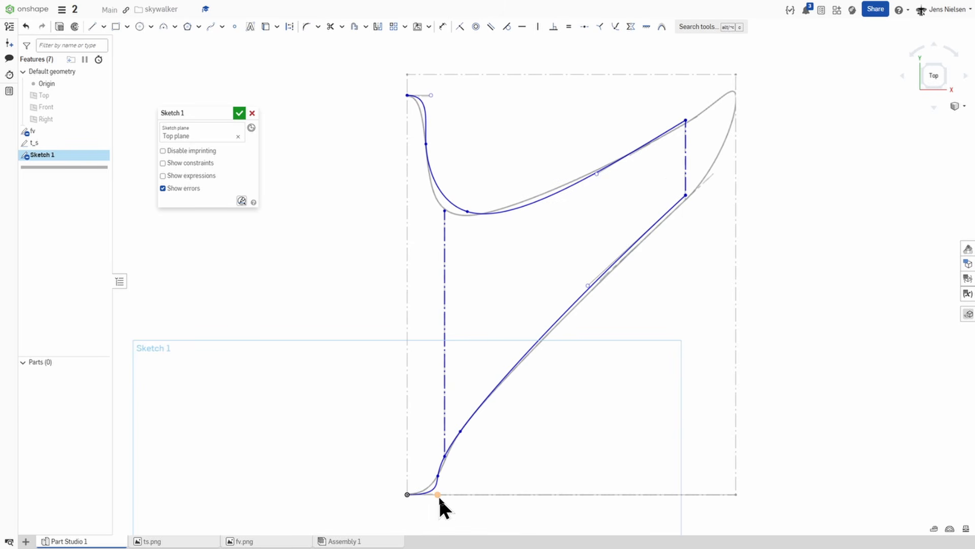
{"action": "left_click_drag", "start_coordinate": [438, 496], "coordinate": [431, 498]}
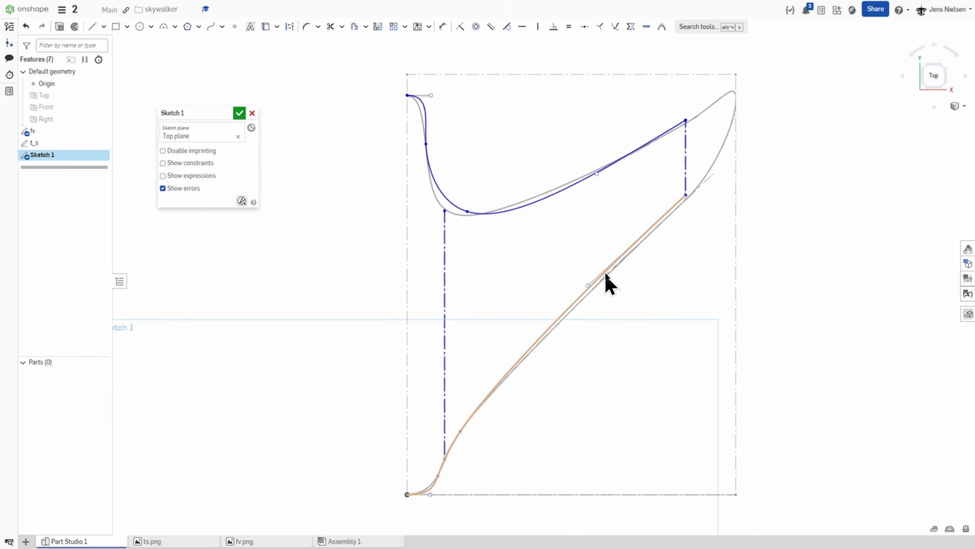
{"action": "left_click_drag", "start_coordinate": [685, 193], "coordinate": [684, 200]}
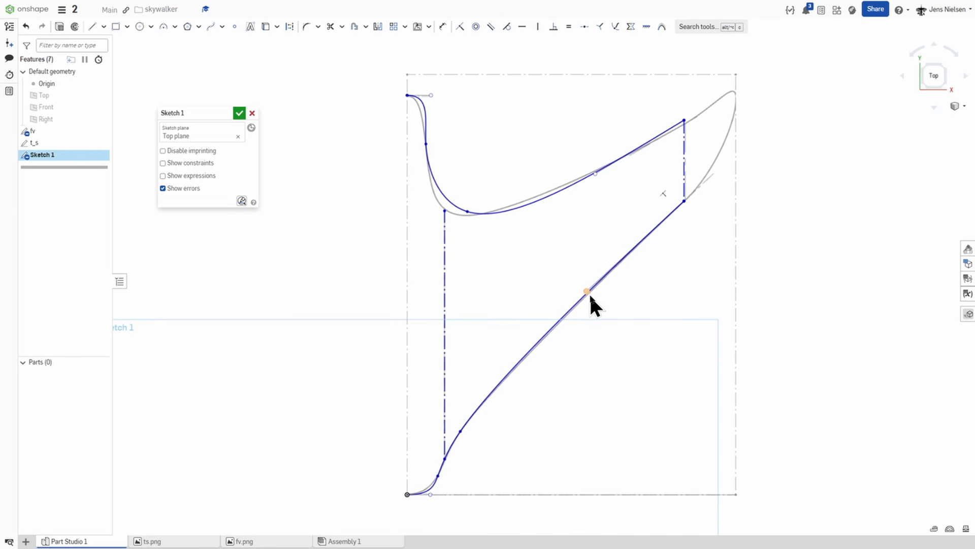
{"action": "left_click_drag", "start_coordinate": [587, 291], "coordinate": [593, 294]}
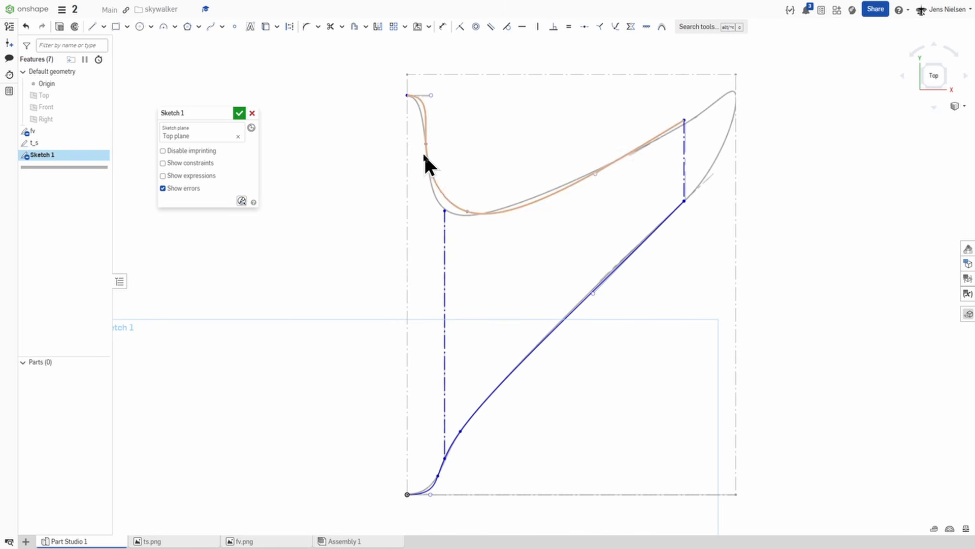
Shorten the upper spline's inner tangent handle and make the inner construction line's upper end coincident with the upper spline
{"action": "left_click_drag", "start_coordinate": [431, 95], "coordinate": [425, 96]}
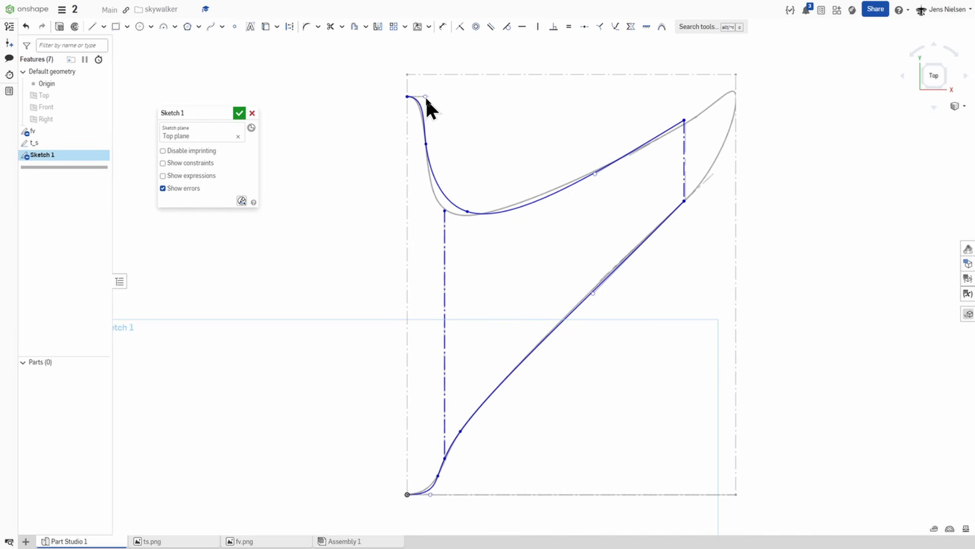
{"action": "key", "text": "i"}
{"action": "left_click", "coordinate": [445, 210]}
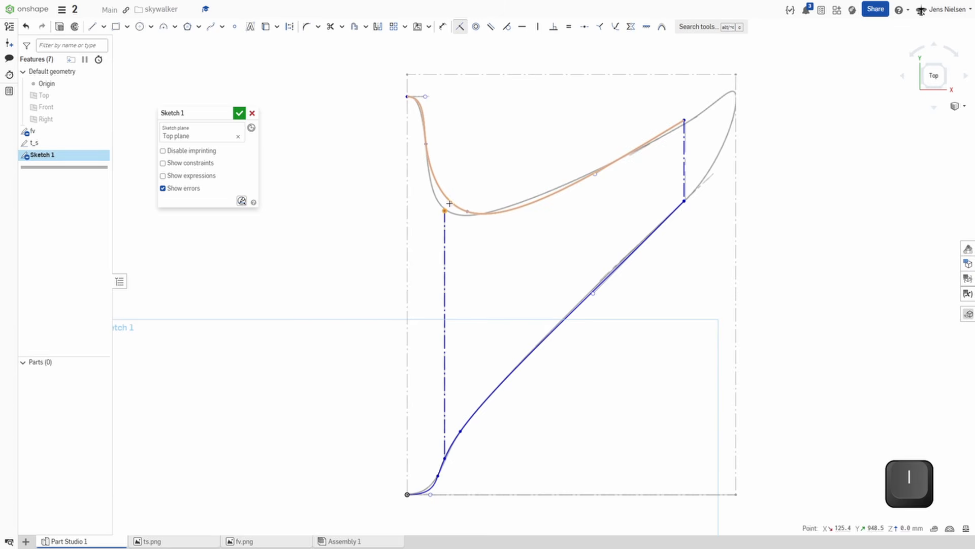
{"action": "left_click", "coordinate": [449, 203]}
{"action": "key", "text": "Escape"}
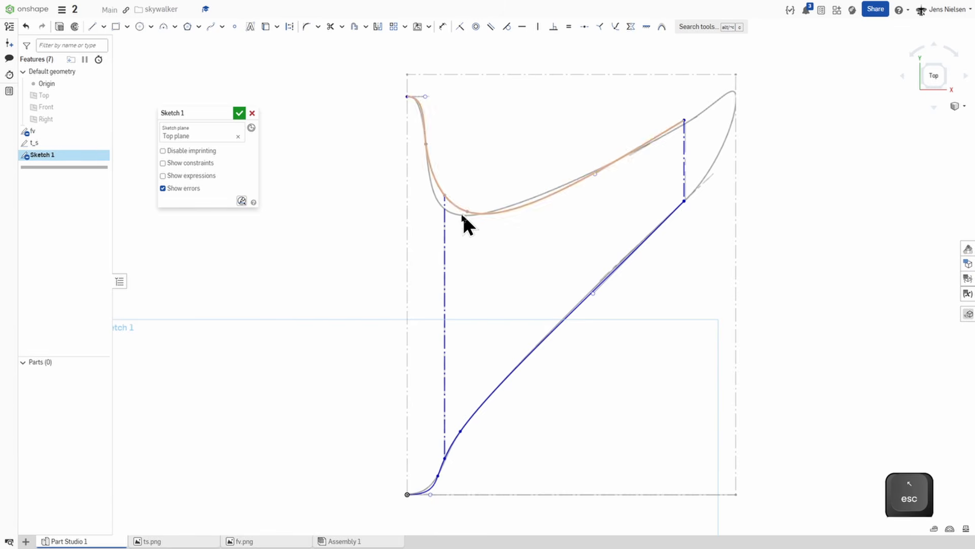
Move the upper spline onto the outline at the inner construction line, and fix its inner end point at the outline's start
{"action": "left_click_drag", "start_coordinate": [444, 202], "coordinate": [445, 207]}
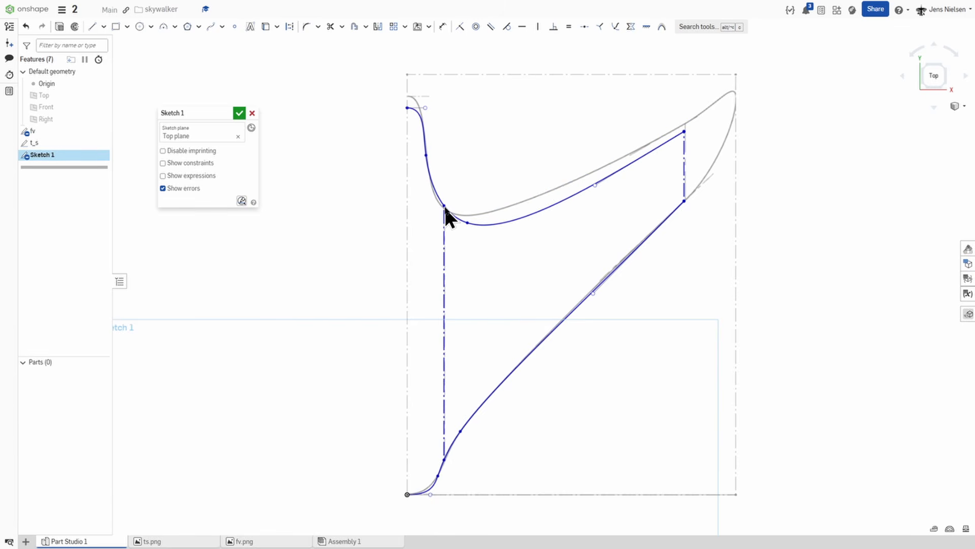
{"action": "left_click_drag", "start_coordinate": [407, 107], "coordinate": [406, 95]}
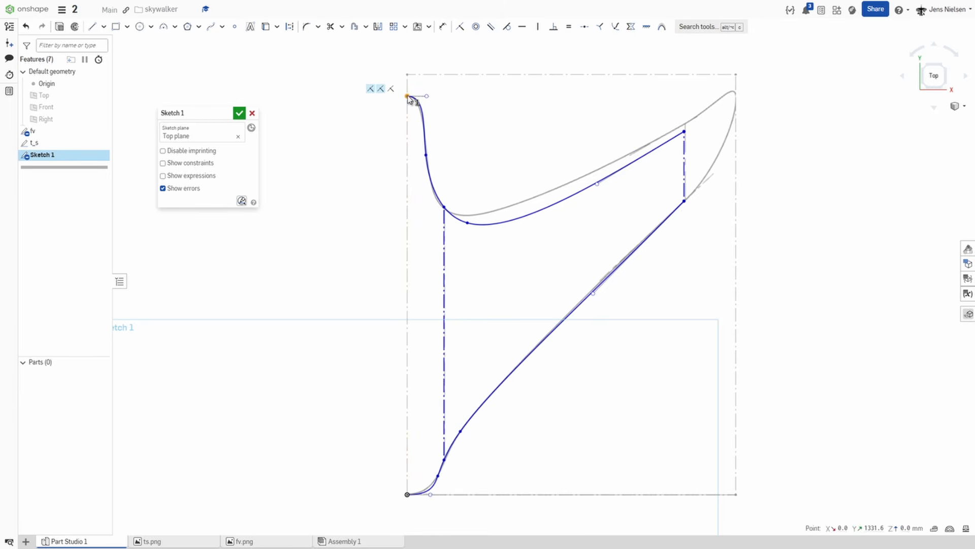
{"action": "key", "text": "shift+j"}
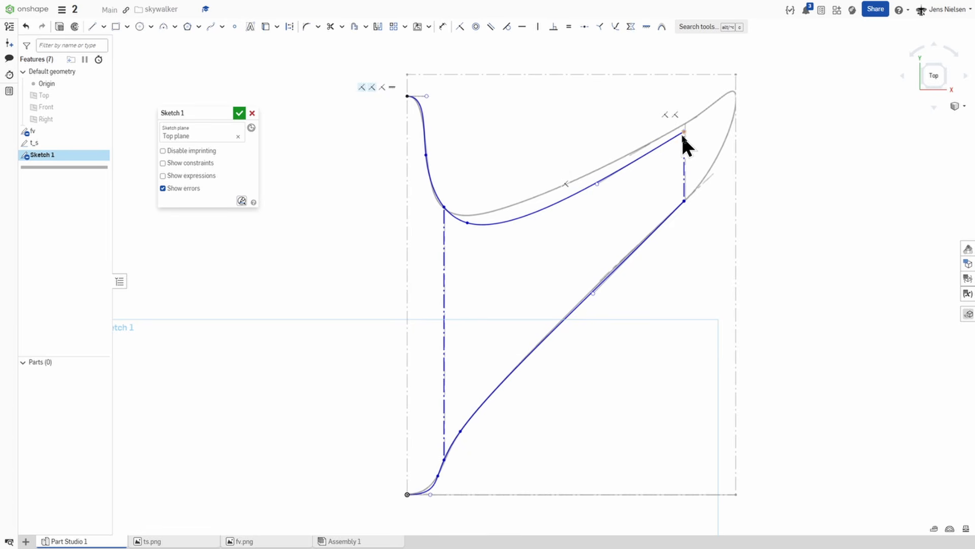
Move the upper spline's outer end point onto the image outline at the tip construction line and fix it there
{"action": "left_click_drag", "start_coordinate": [683, 132], "coordinate": [684, 124]}
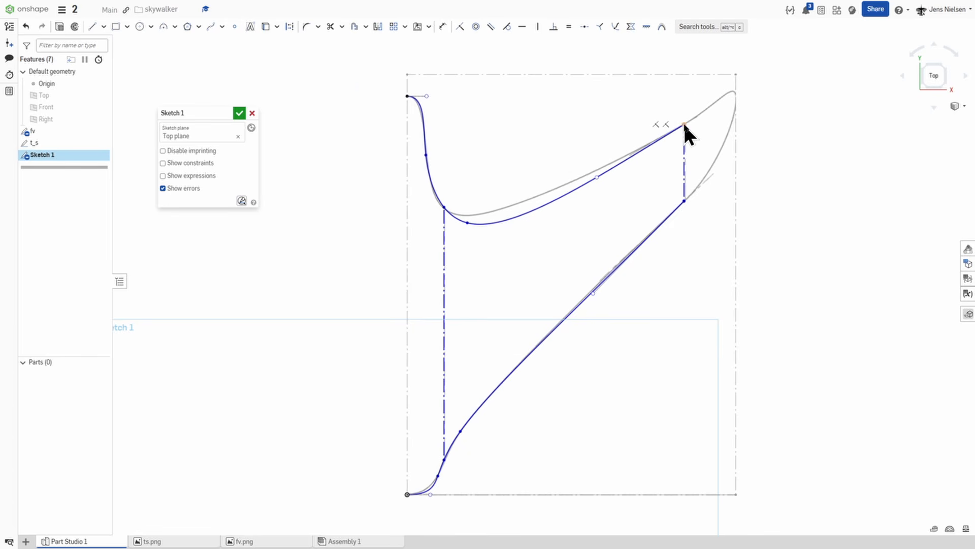
{"action": "left_click", "coordinate": [685, 124]}
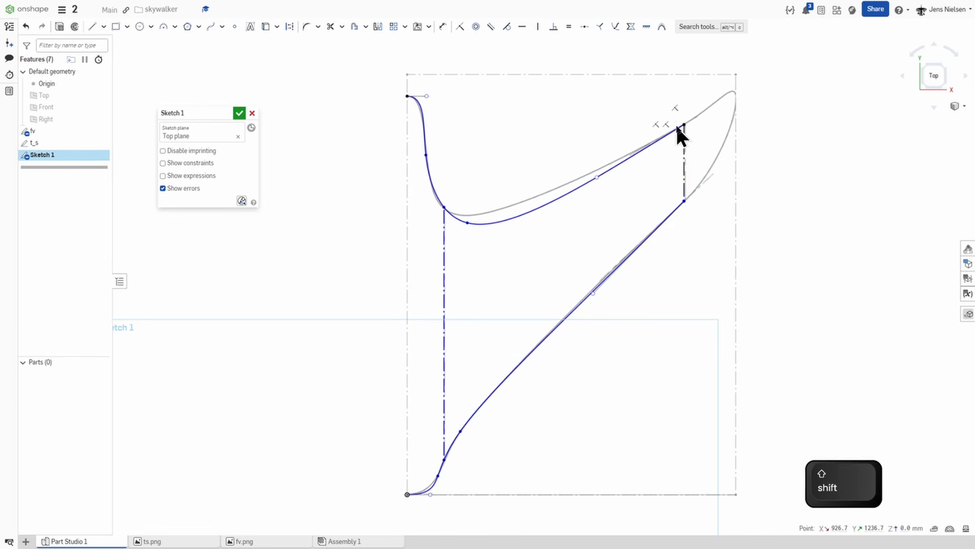
{"action": "key", "text": "shift+j"}
{"action": "key", "text": "Escape"}
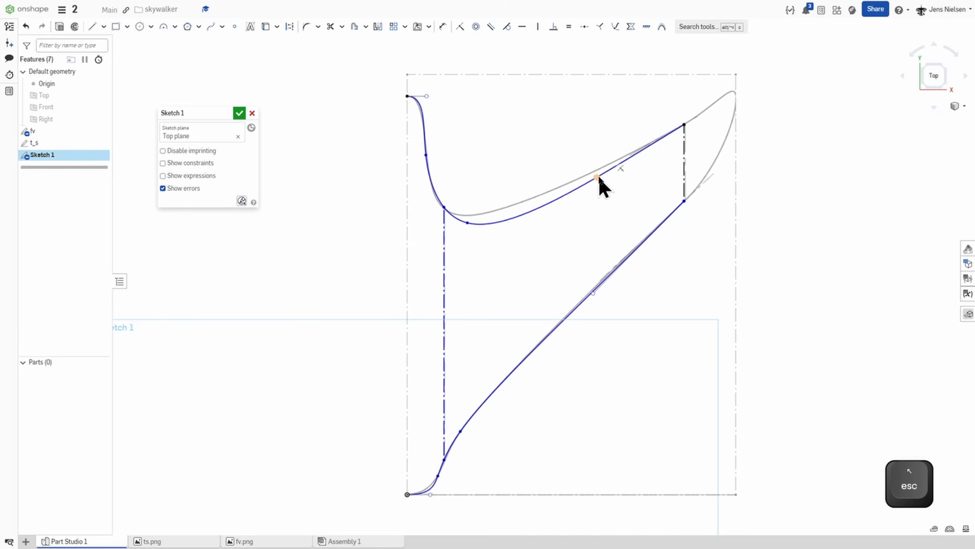
Fit the upper spline's outer handle and third point to the image outline, and shorten the lower spline's inner tangent handle
{"action": "left_click_drag", "start_coordinate": [597, 176], "coordinate": [597, 166]}
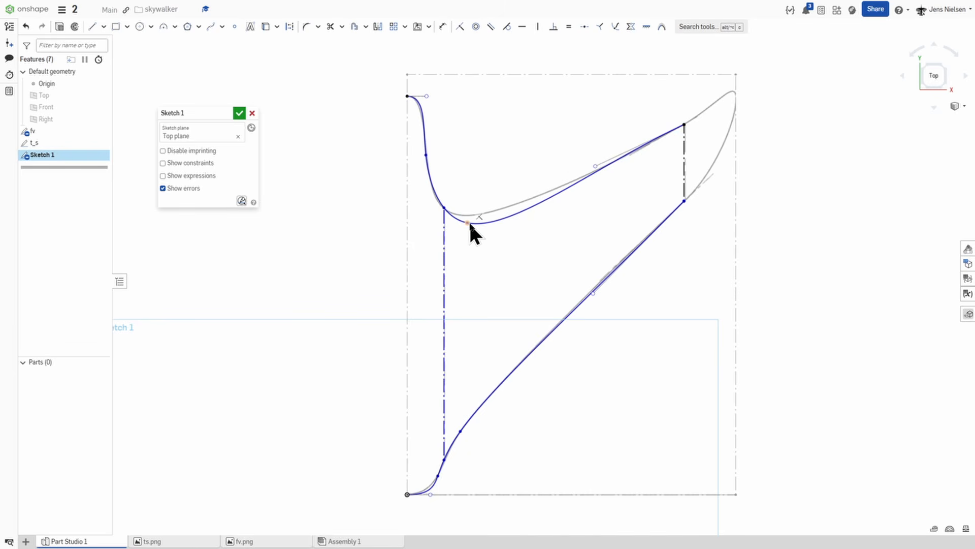
{"action": "mouse_move", "coordinate": [468, 222]}
{"action": "left_mouse_down"}
{"action": "mouse_move", "coordinate": [484, 217]}
{"action": "mouse_move", "coordinate": [455, 212]}
{"action": "left_mouse_up"}
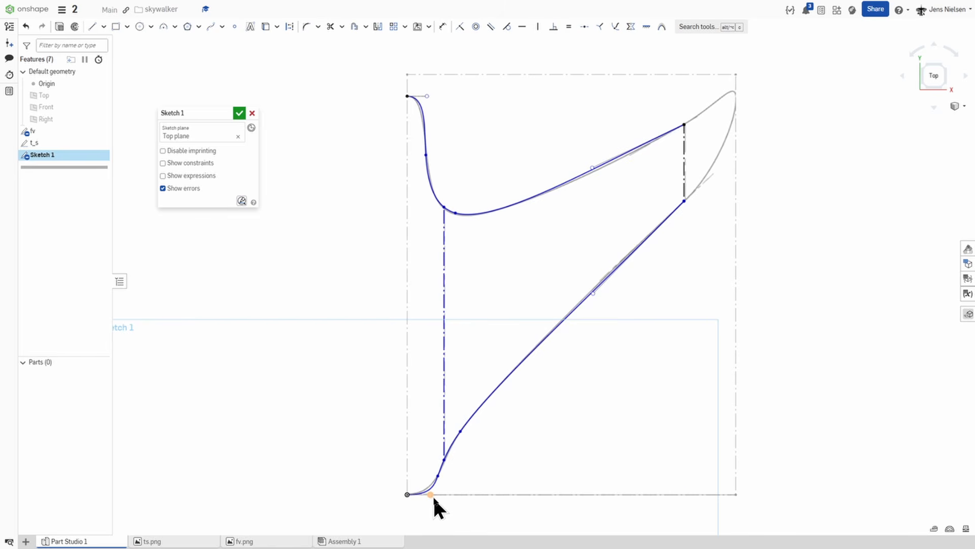
{"action": "left_click_drag", "start_coordinate": [433, 496], "coordinate": [426, 496]}
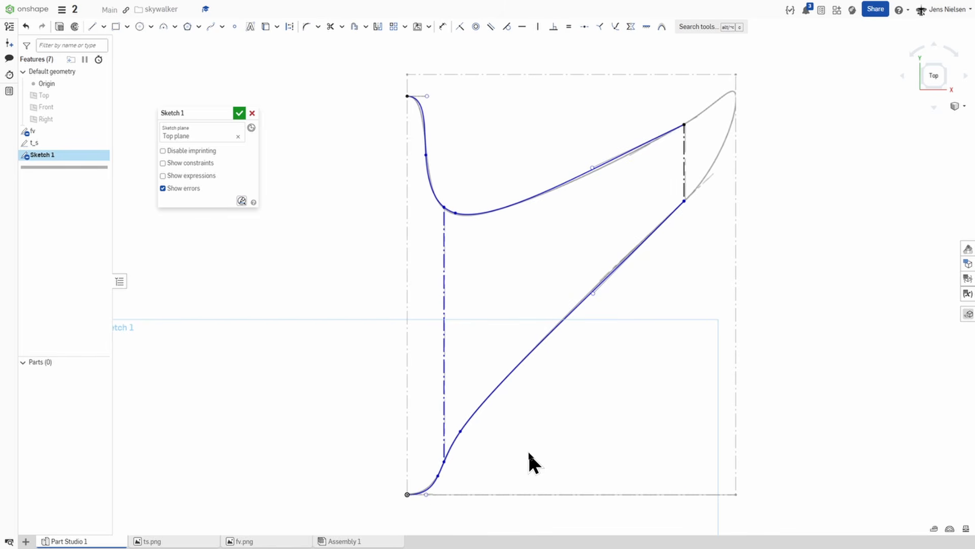
Draw a three-point spline around the wing tip, from the tip construction line's upper end to the image's outer edge
{"action": "scroll", "coordinate": [726, 263], "scroll_direction": "up", "scroll_amount": 4}
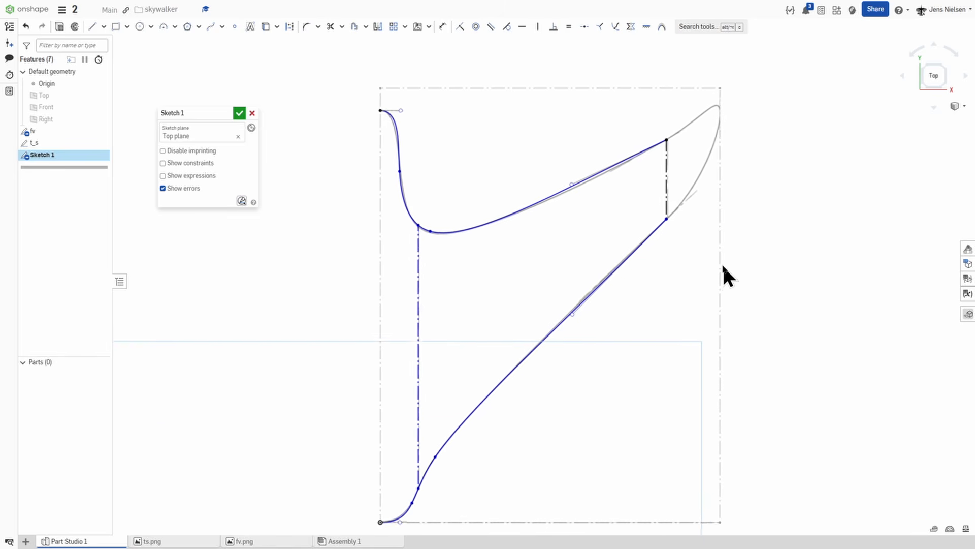
{"action": "scroll", "coordinate": [721, 264], "scroll_direction": "up", "scroll_amount": 3}
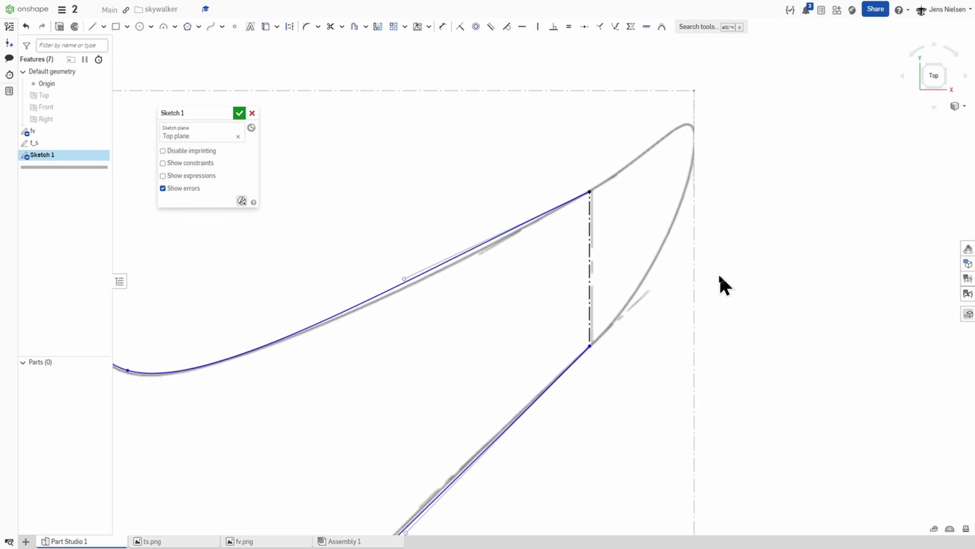
{"action": "key", "text": "s"}
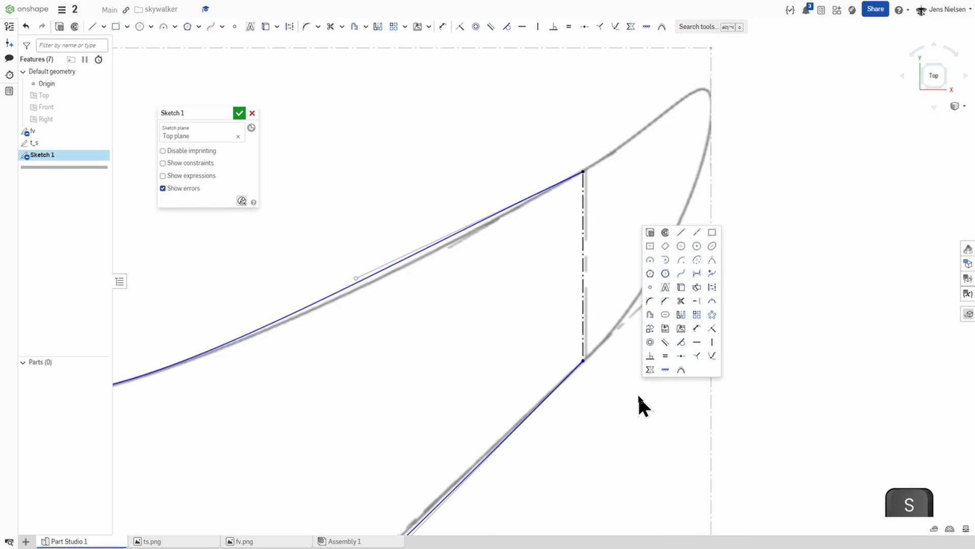
{"action": "left_click", "coordinate": [681, 274]}
{"action": "left_click", "coordinate": [583, 172]}
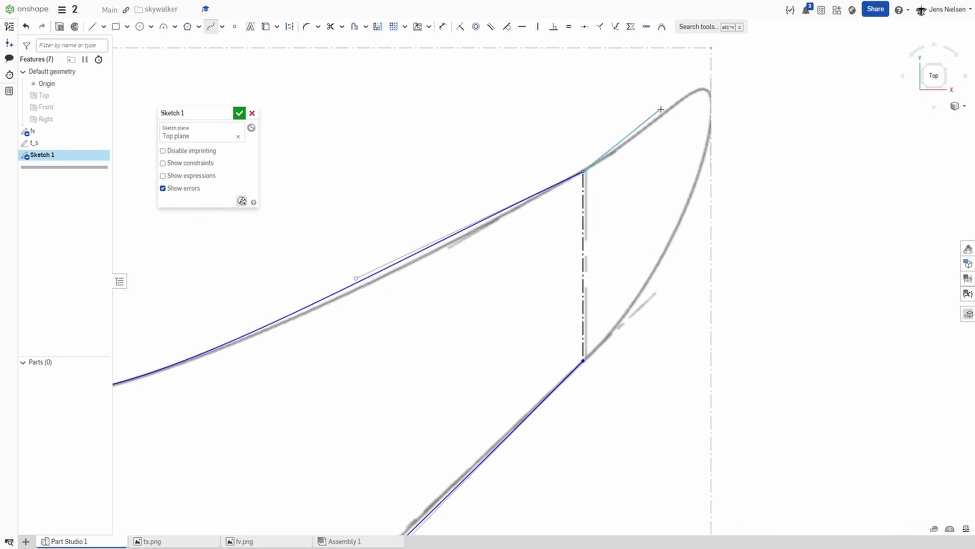
{"action": "left_click", "coordinate": [690, 95]}
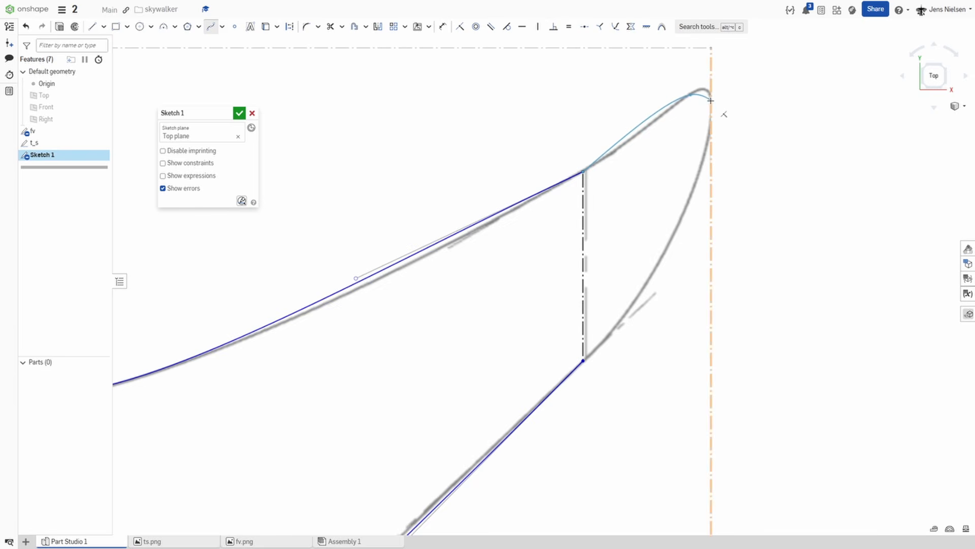
{"action": "left_click", "coordinate": [710, 100]}
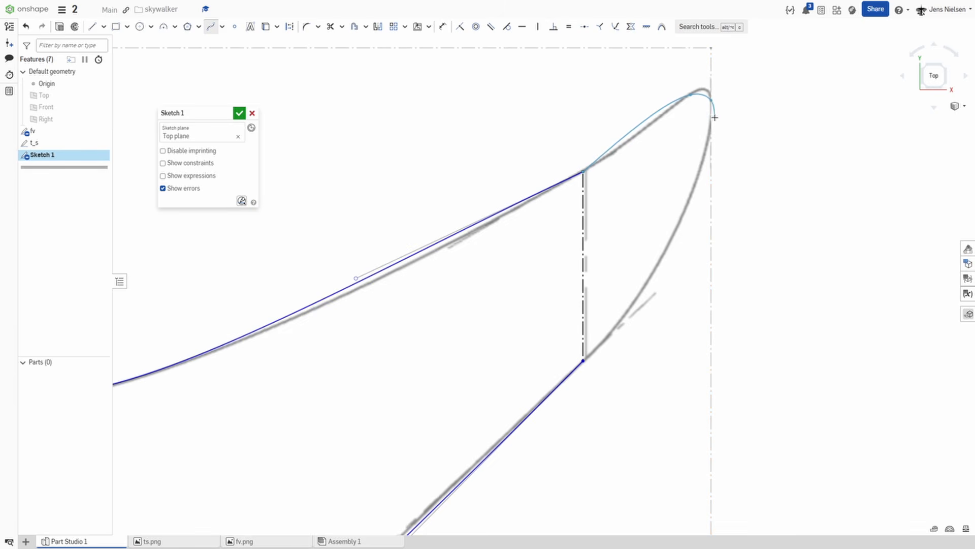
{"action": "key", "text": "Escape"}
{"action": "key", "text": "Escape"}
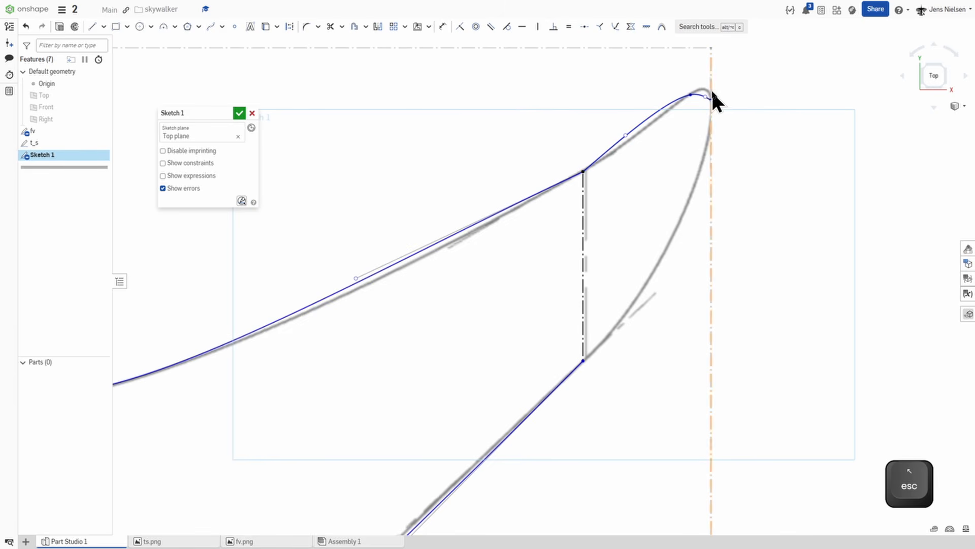
Pull the tip spline's outer tangent handle up and constrain it vertical, and make its inner handle parallel to the upper spline's outer handle
{"action": "left_click_drag", "start_coordinate": [706, 93], "coordinate": [718, 81]}
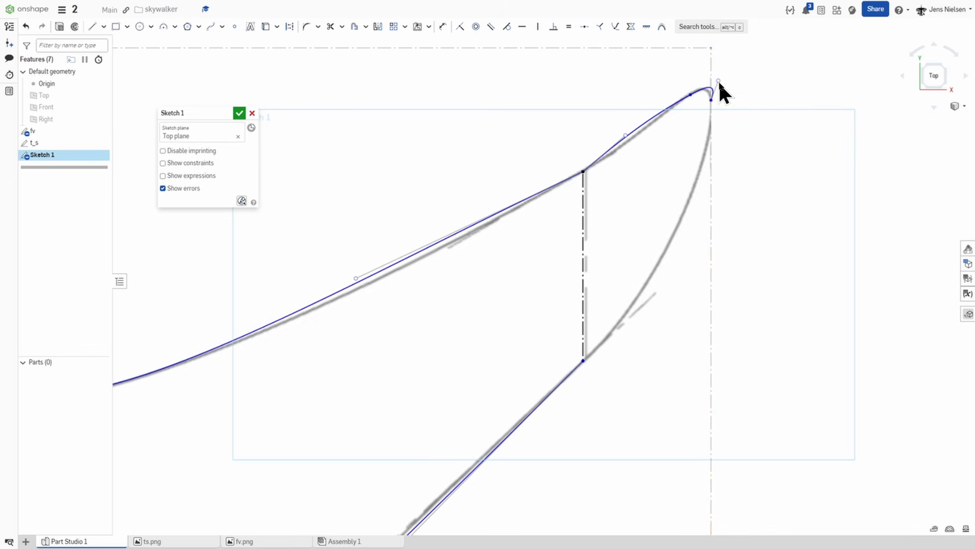
{"action": "left_click", "coordinate": [715, 86]}
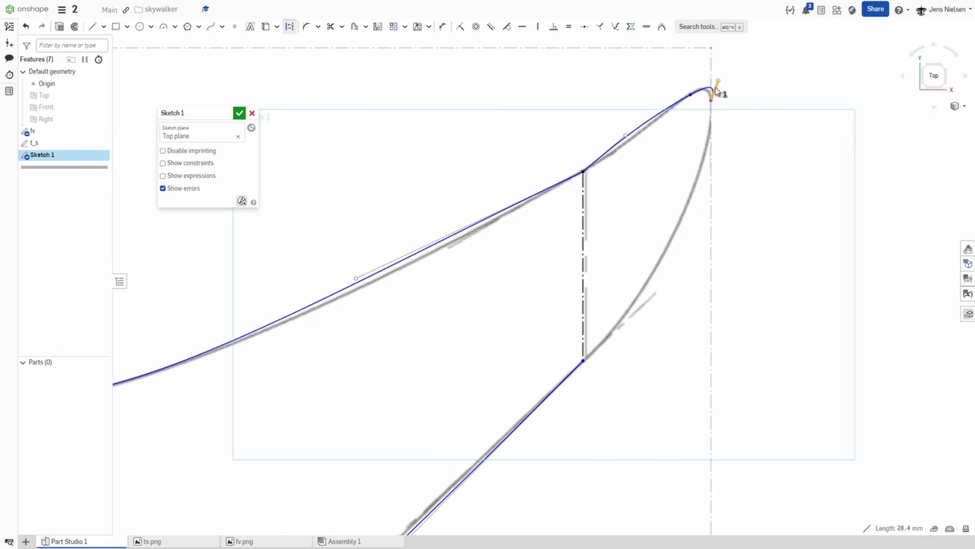
{"action": "key", "text": "v"}
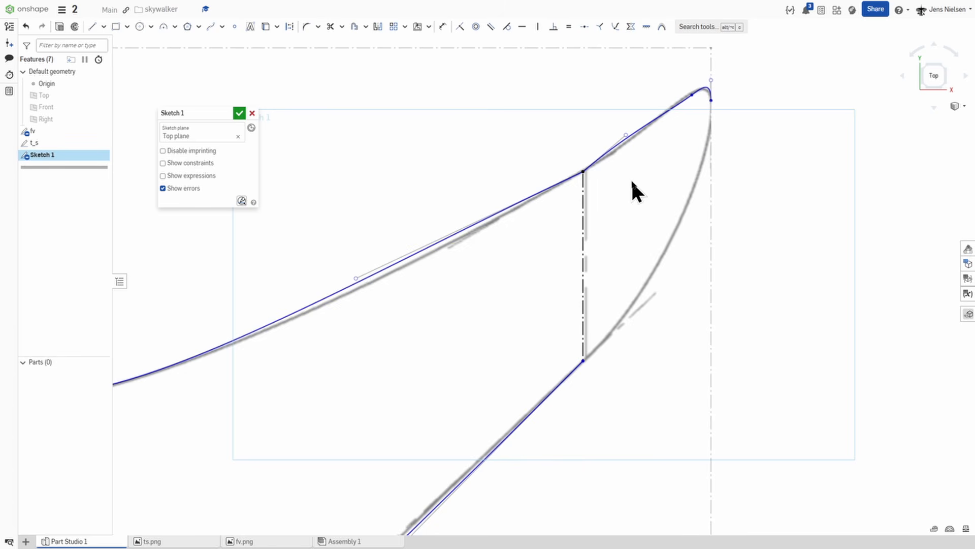
{"action": "key", "text": "b"}
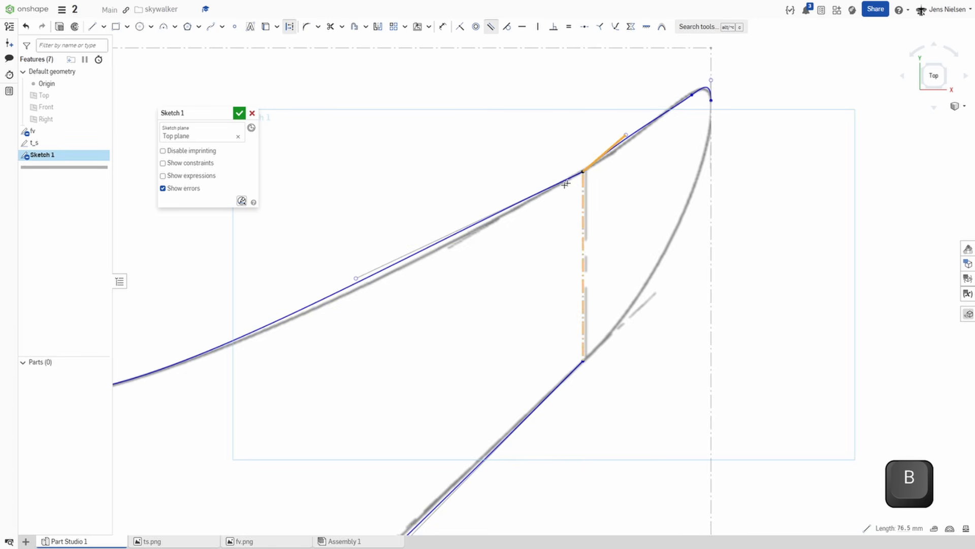
{"action": "left_click", "coordinate": [388, 261]}
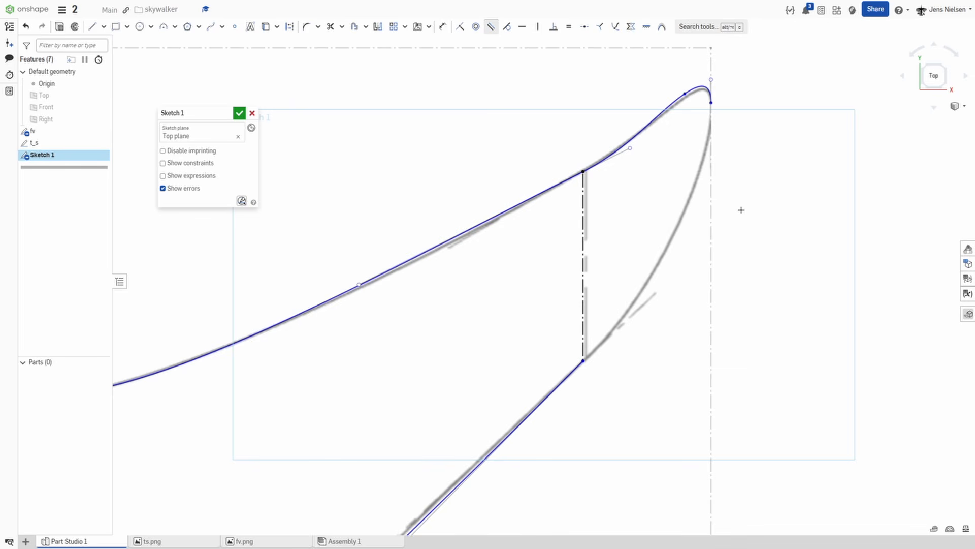
Draw a two-point spline from the tip construction line's lower end to the outer end of the wing tip spline
{"action": "key", "text": "s"}
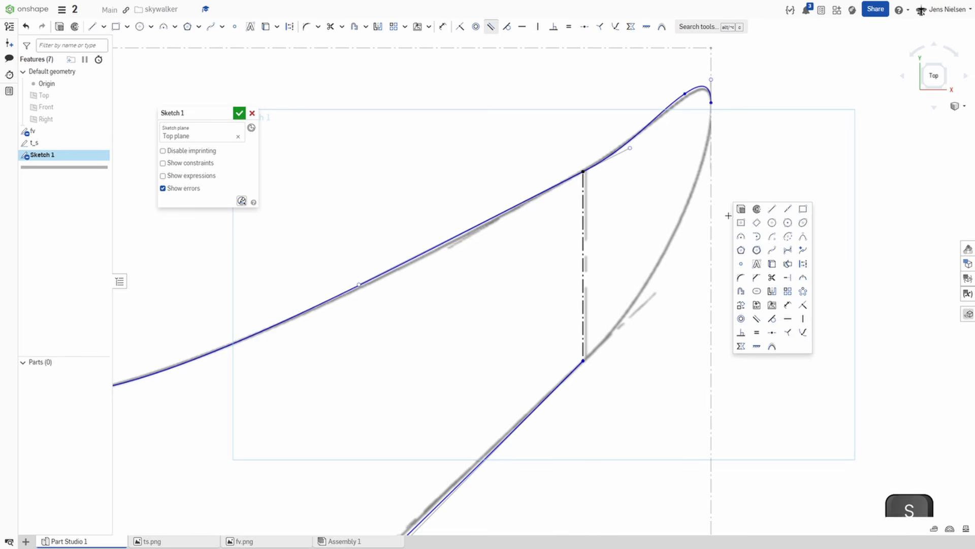
{"action": "left_click", "coordinate": [771, 252]}
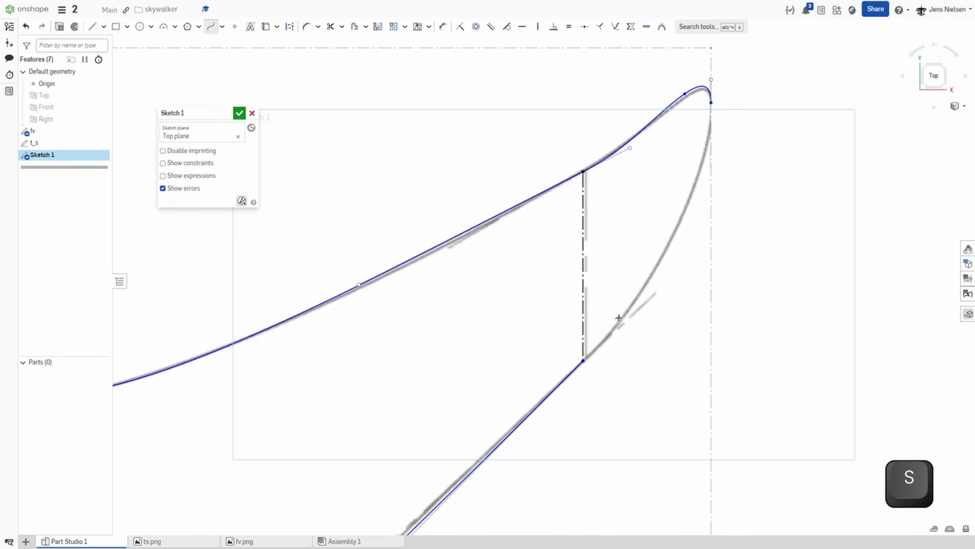
{"action": "left_click", "coordinate": [583, 360]}
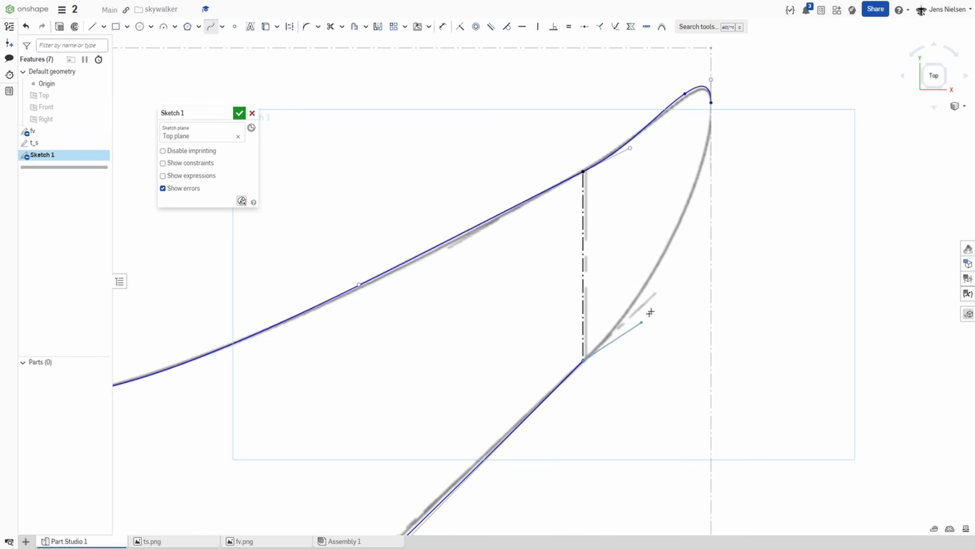
{"action": "left_click", "coordinate": [712, 104]}
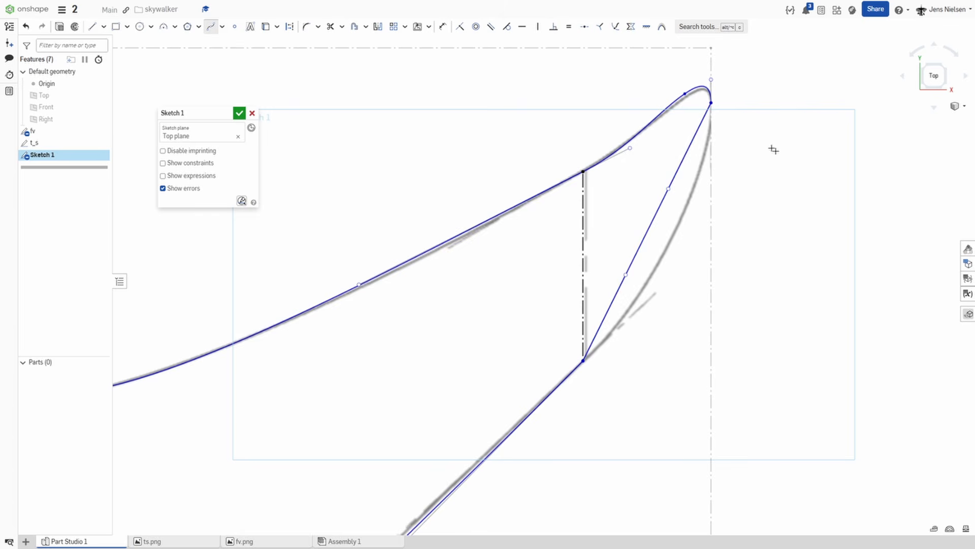
{"action": "key", "text": "Escape"}
Pull the lower tip spline's outer tangent handle out towards the image outline and constrain it vertical
{"action": "left_click_drag", "start_coordinate": [668, 189], "coordinate": [694, 196]}
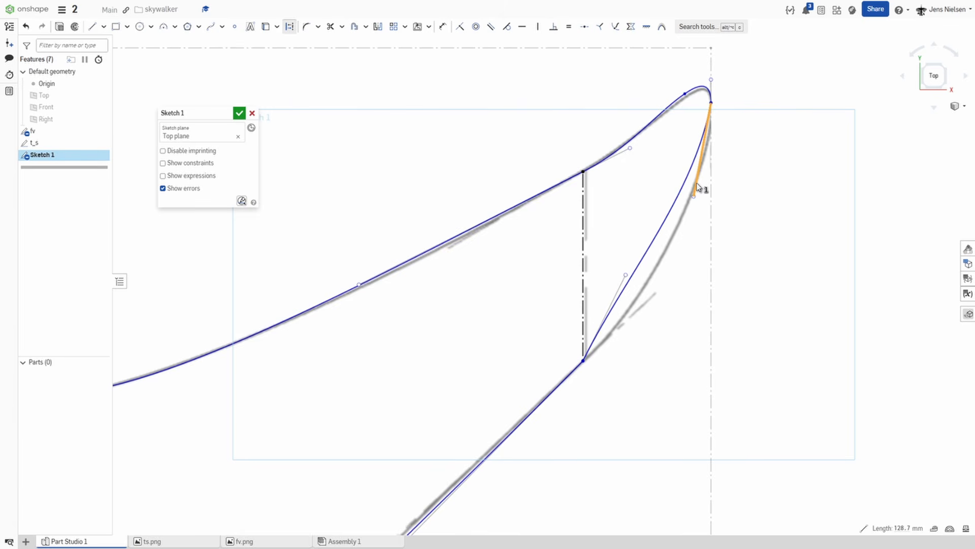
{"action": "key", "text": "v"}
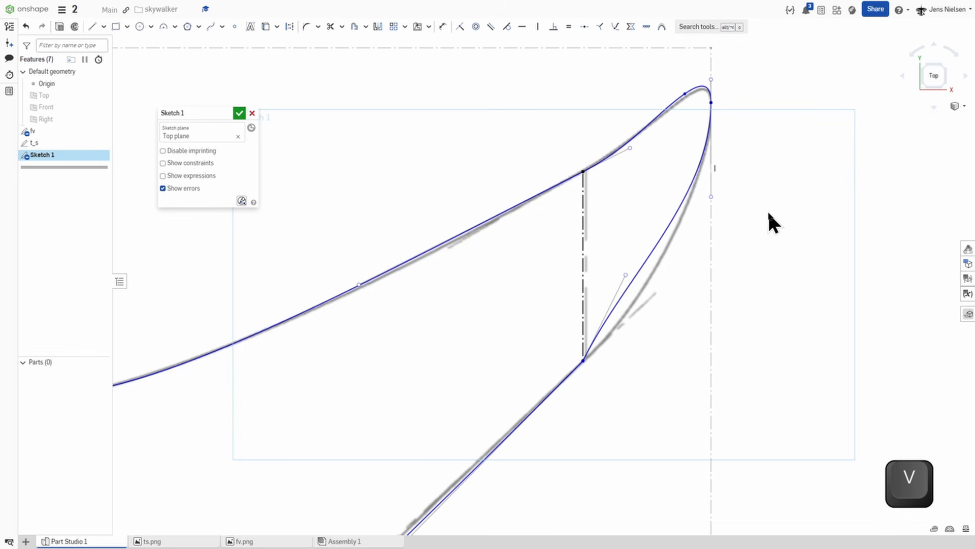
{"action": "key", "text": "Escape"}
Make the lower tip spline's inner tangent handle parallel to the outer handle of the lower trailing spline
{"action": "scroll", "coordinate": [633, 317], "scroll_direction": "down", "scroll_amount": 3}
{"action": "key", "text": "b"}
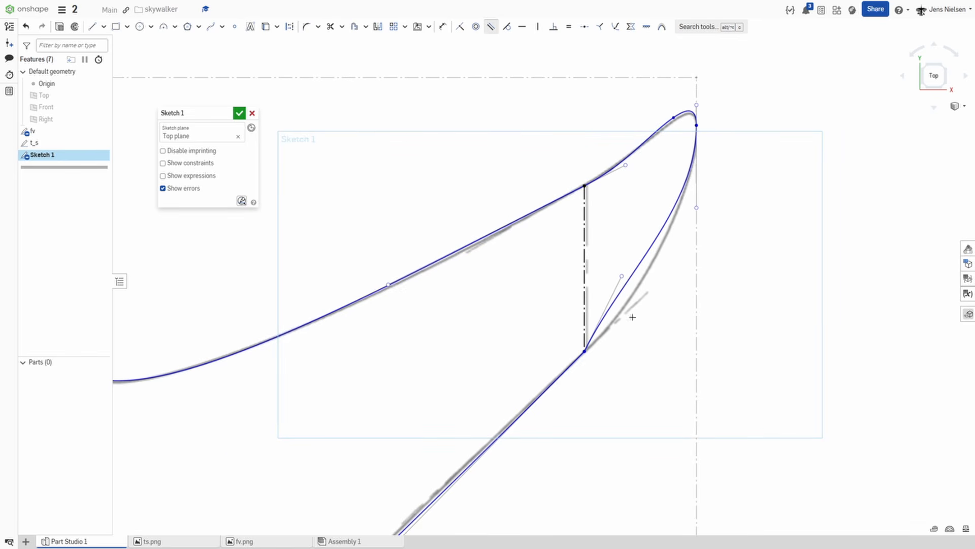
{"action": "left_click", "coordinate": [615, 299]}
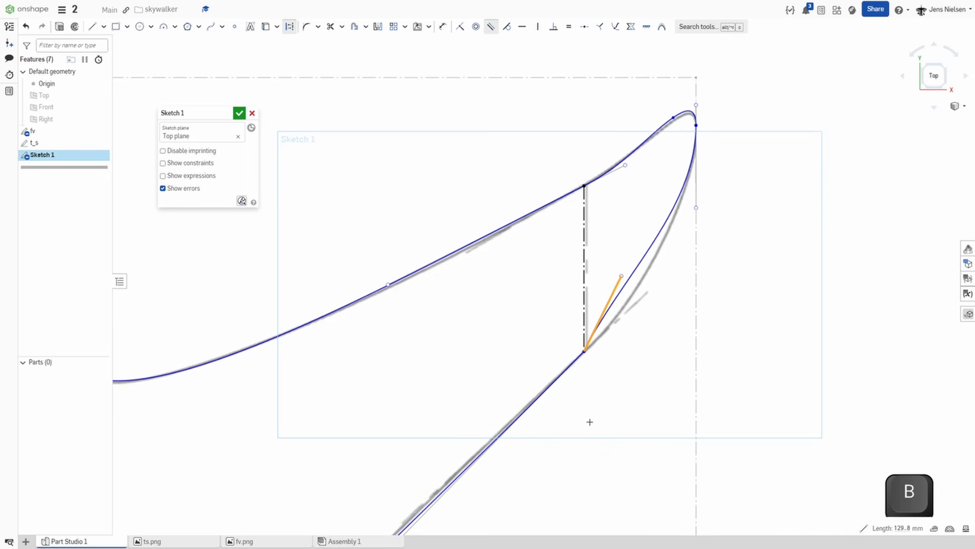
{"action": "scroll", "coordinate": [551, 457], "scroll_direction": "down", "scroll_amount": 2}
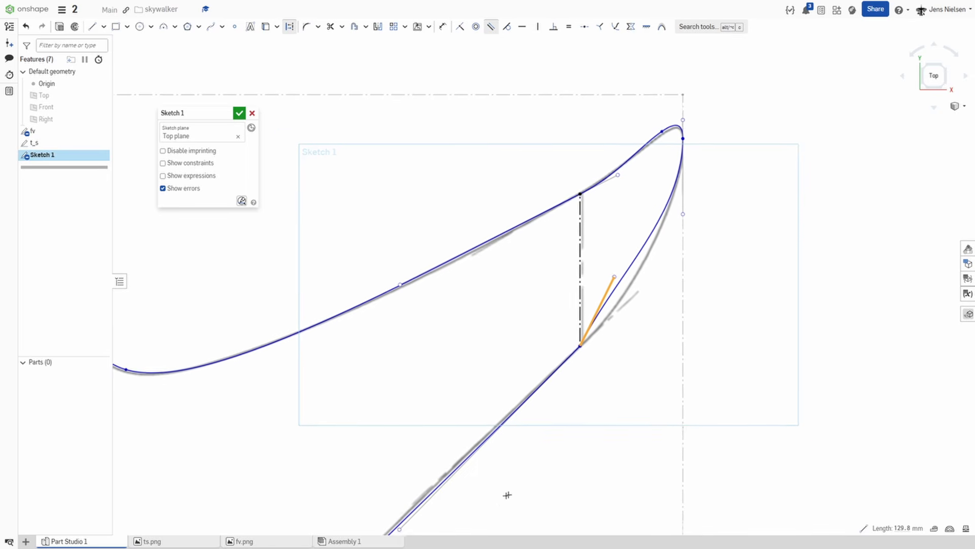
{"action": "left_click", "coordinate": [430, 499]}
{"action": "key", "text": "Escape"}
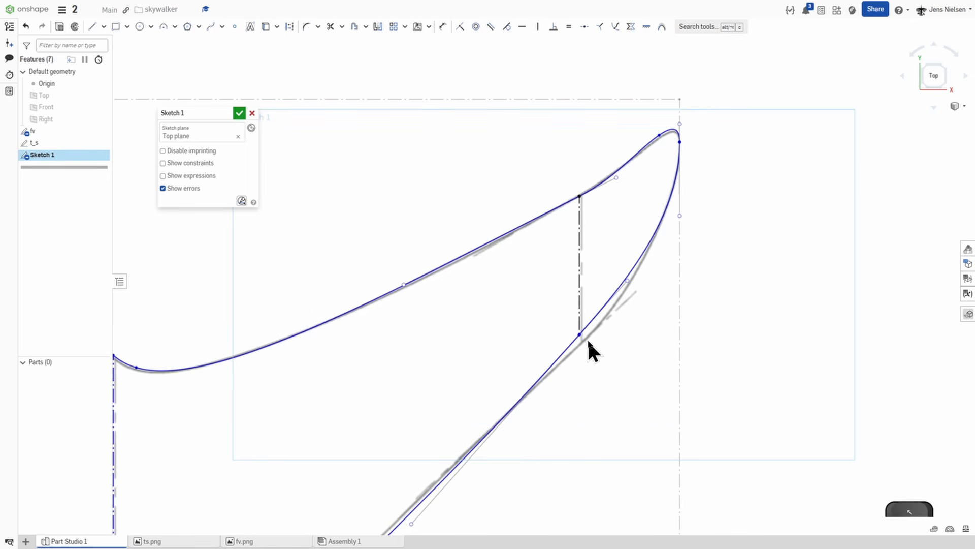
Move the lower end of the tip construction line down onto the image outline and finish the sketch
{"action": "left_click_drag", "start_coordinate": [580, 336], "coordinate": [581, 343]}
{"action": "scroll", "coordinate": [605, 400], "scroll_direction": "down", "scroll_amount": 3}
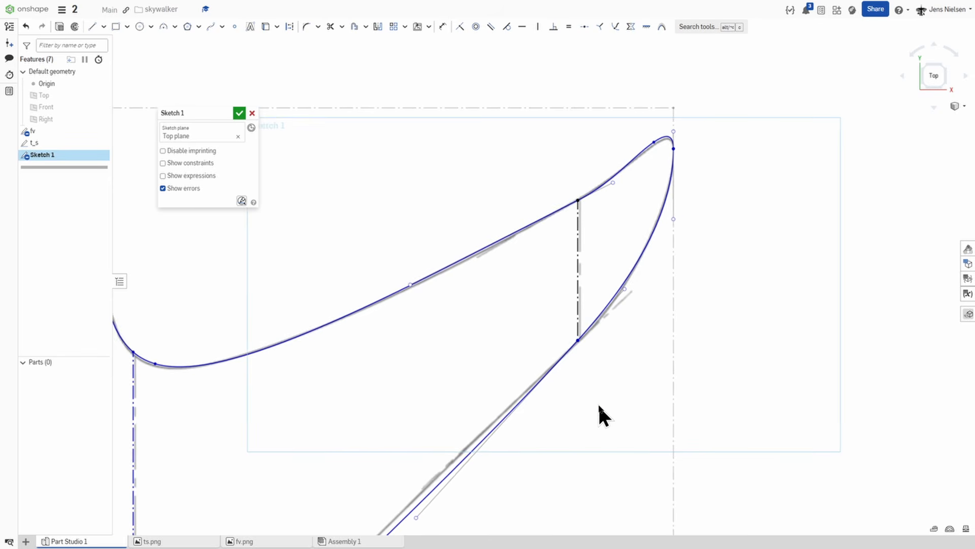
{"action": "scroll", "coordinate": [591, 405], "scroll_direction": "down", "scroll_amount": 3}
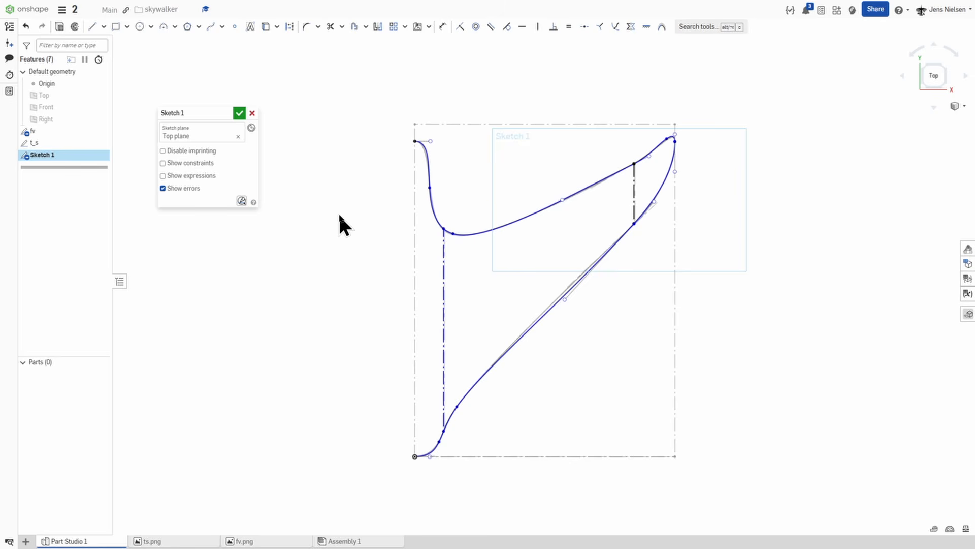
{"action": "left_click", "coordinate": [239, 114]}
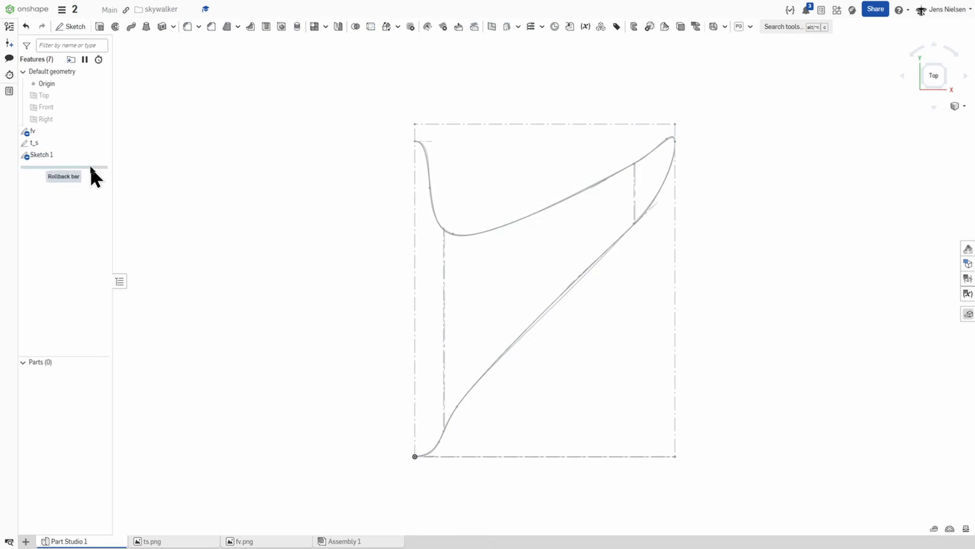
Group the fv and t_s sketches into a new folder named v
{"action": "left_click", "coordinate": [45, 145]}
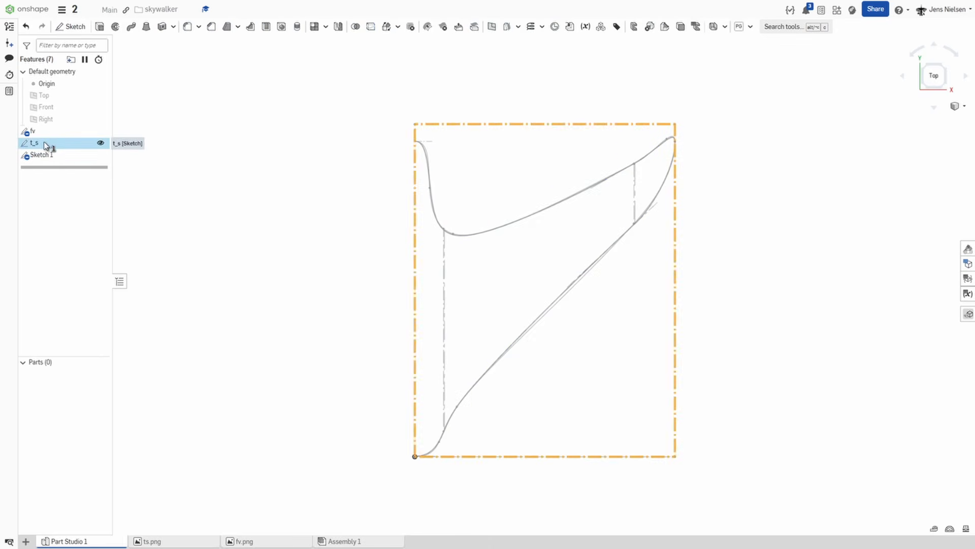
{"action": "left_click", "coordinate": [45, 133], "text": "shift"}
{"action": "right_click", "coordinate": [45, 133]}
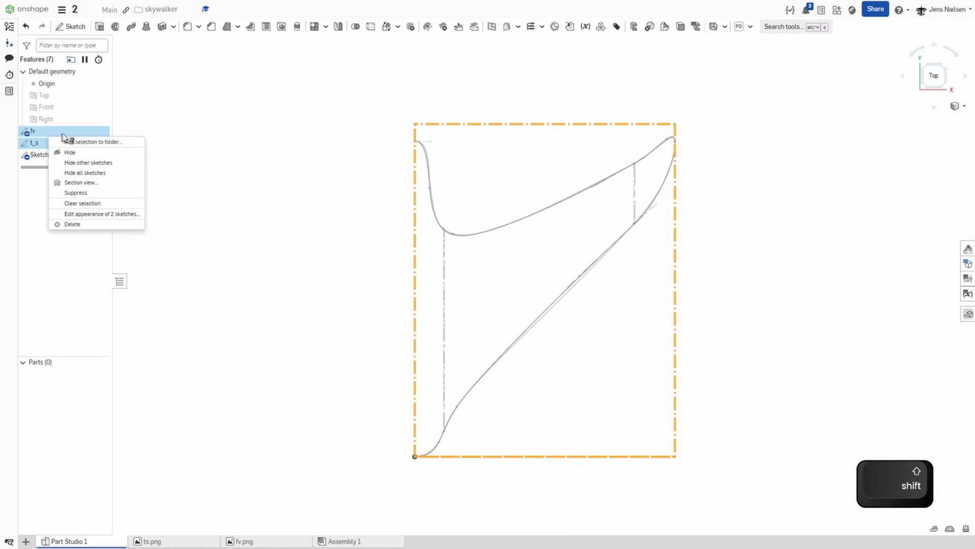
{"action": "left_click", "coordinate": [91, 142]}
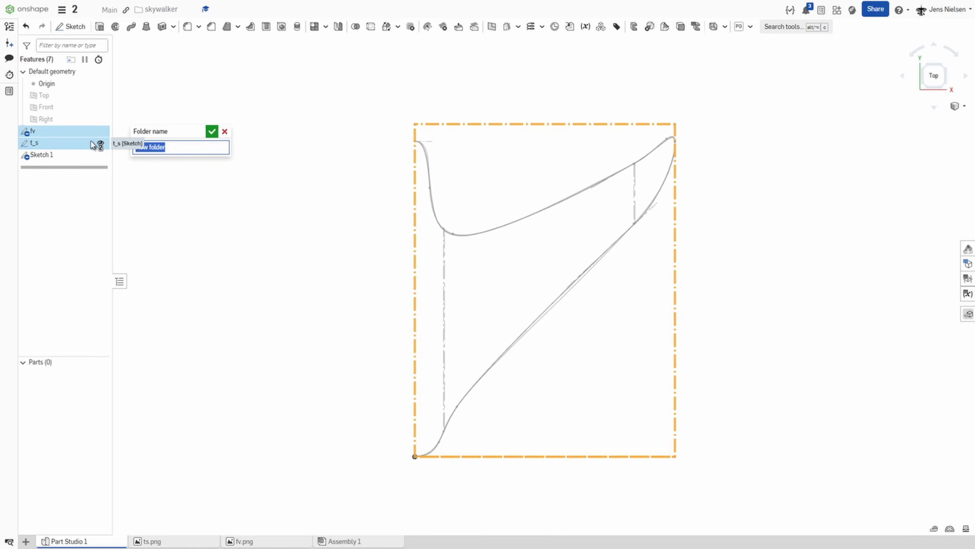
{"action": "type", "text": "v"}
{"action": "left_click", "coordinate": [211, 132]}
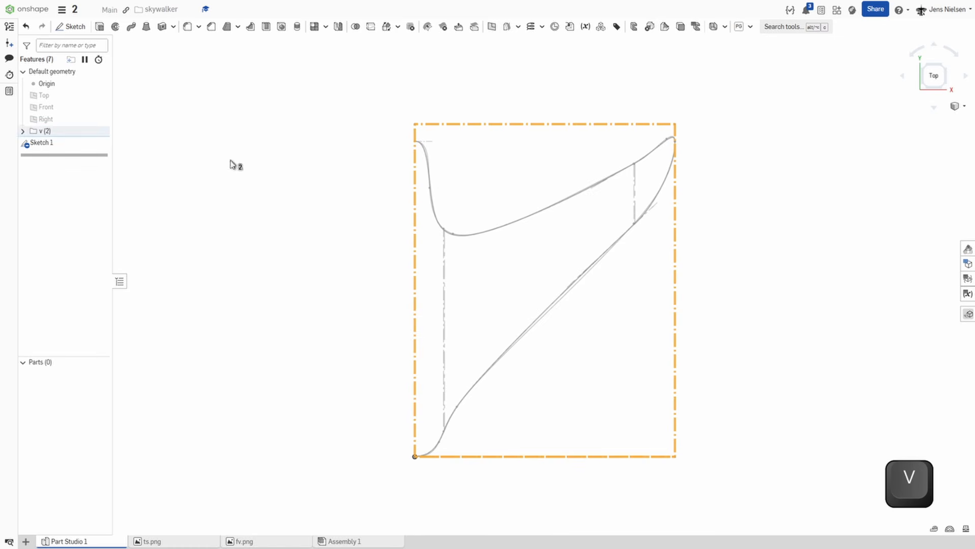
Change the appearance colour of Sketch 1 to red
{"action": "right_click", "coordinate": [62, 142]}
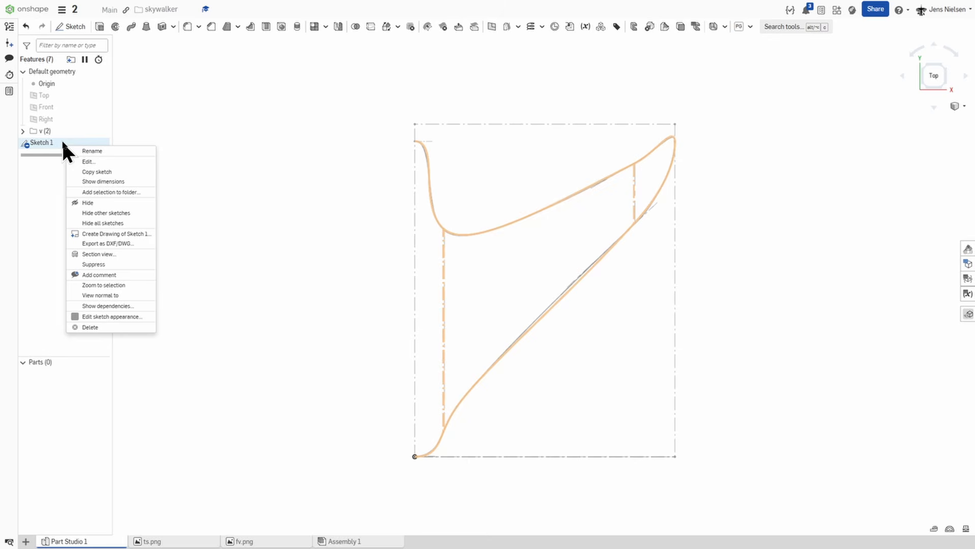
{"action": "left_click", "coordinate": [122, 316]}
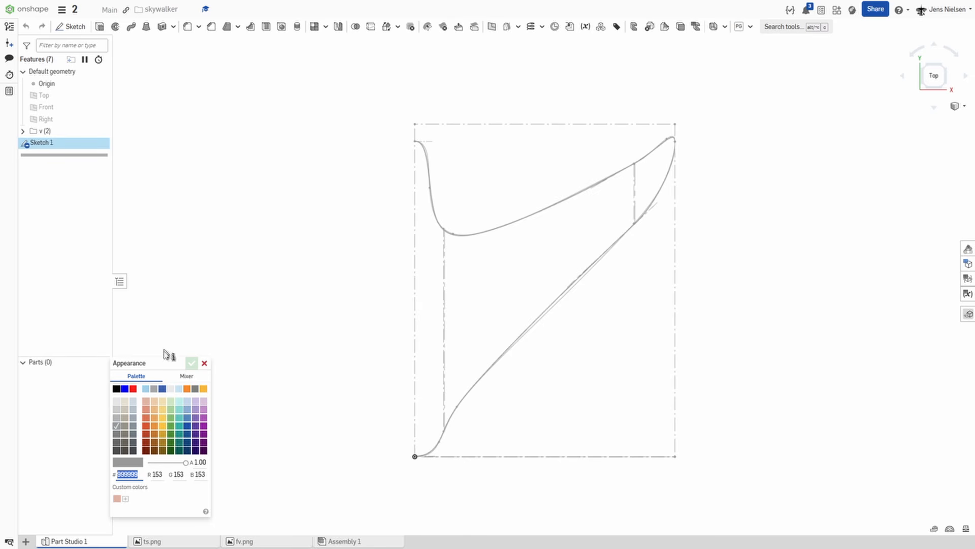
{"action": "left_click", "coordinate": [133, 388]}
{"action": "left_click", "coordinate": [191, 363]}
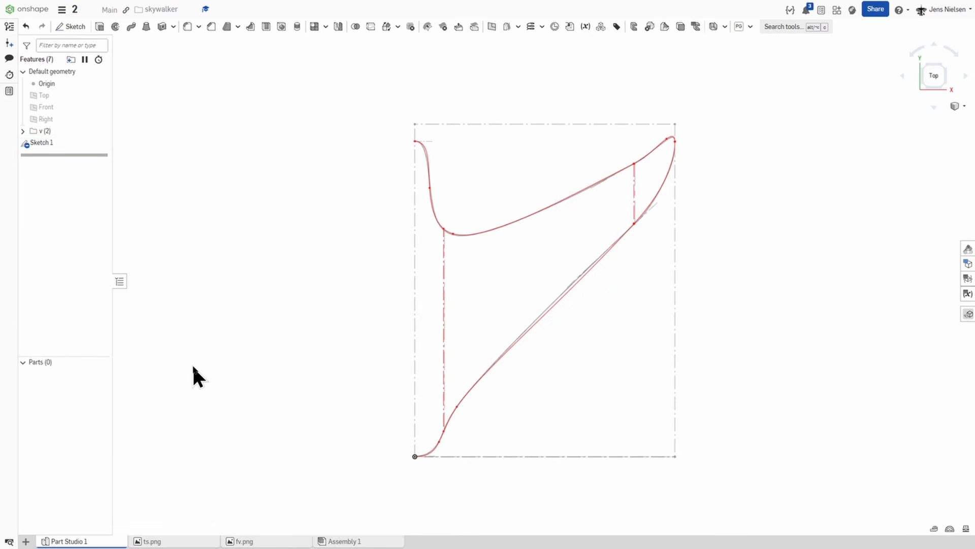
Hide the fv and t_s reference sketches in the v folder, with the model shown in isometric view
{"action": "key", "text": "shift+7"}
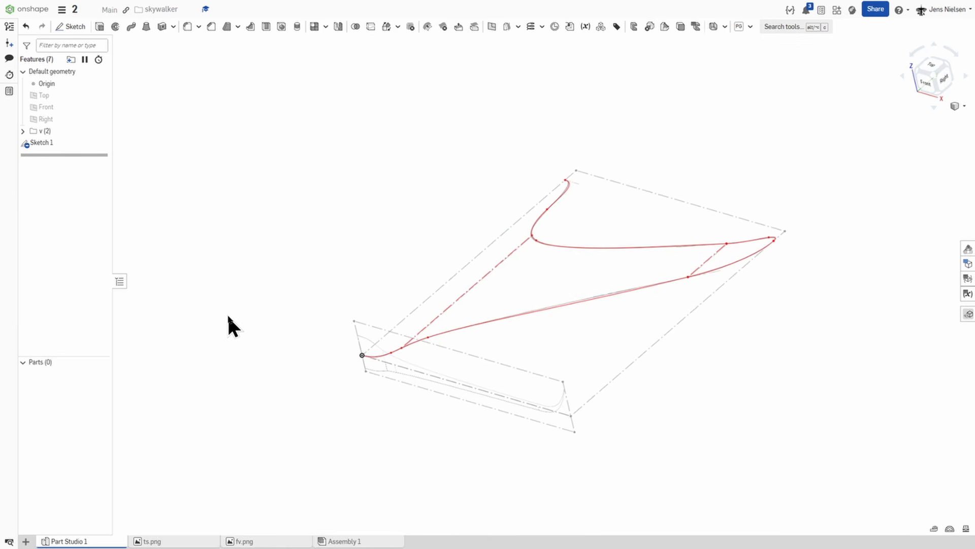
{"action": "key", "text": "f"}
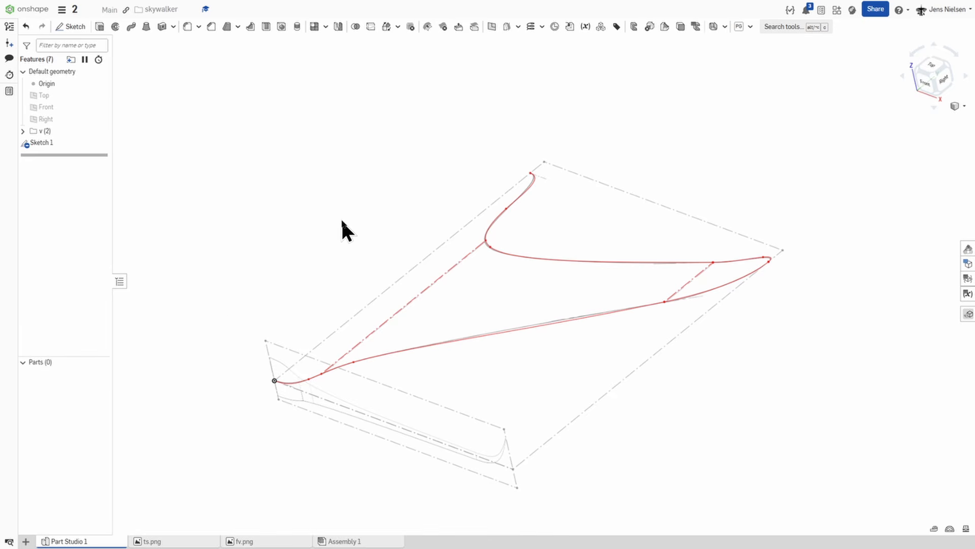
{"action": "left_click", "coordinate": [22, 131]}
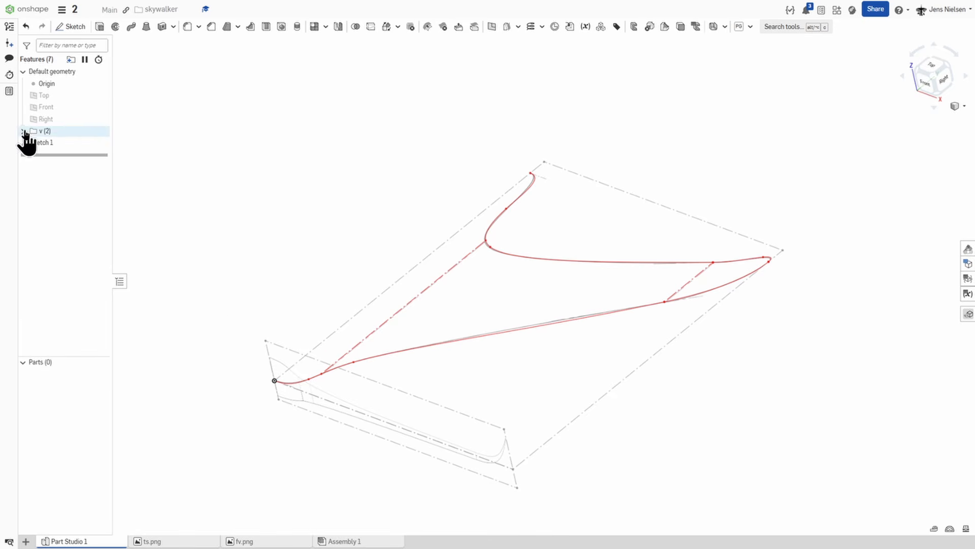
{"action": "left_click", "coordinate": [96, 145]}
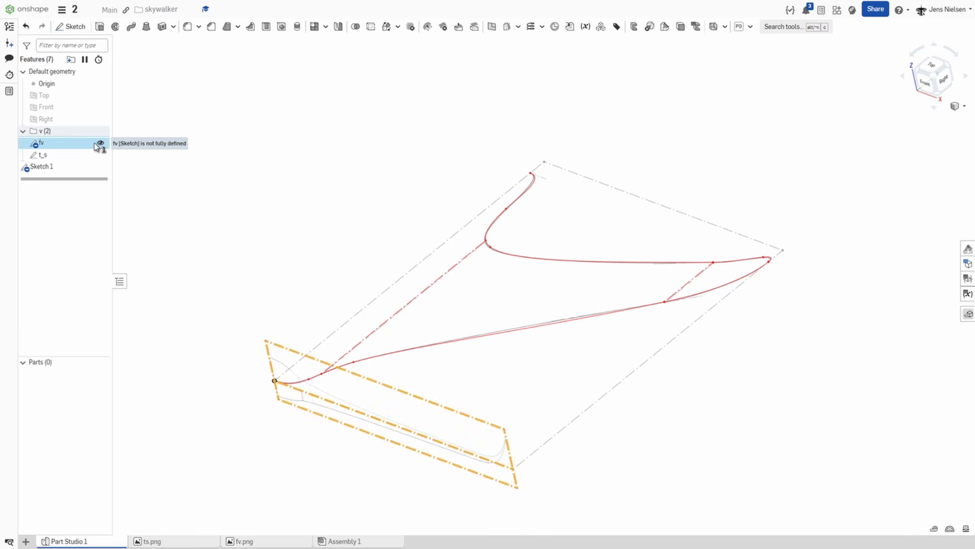
{"action": "left_click", "coordinate": [100, 143]}
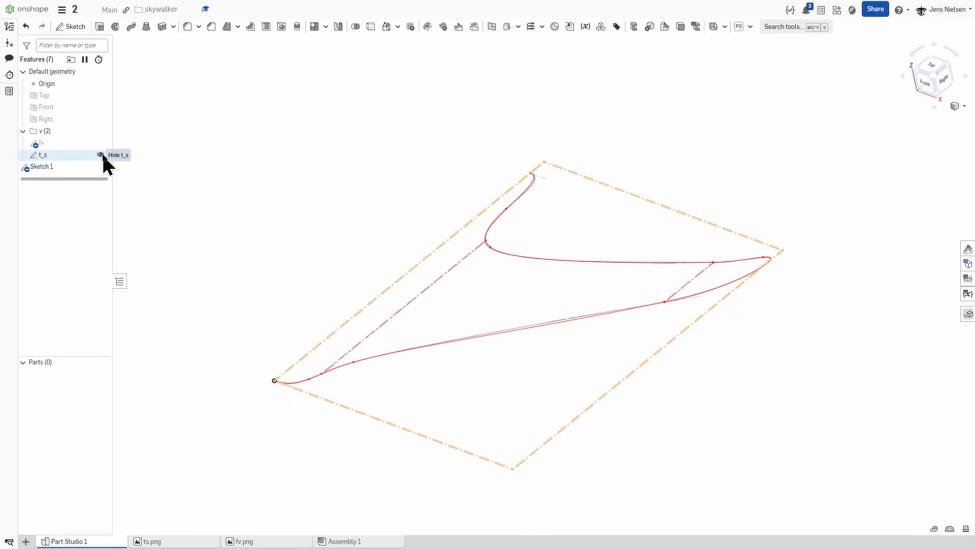
{"action": "left_click", "coordinate": [101, 155]}
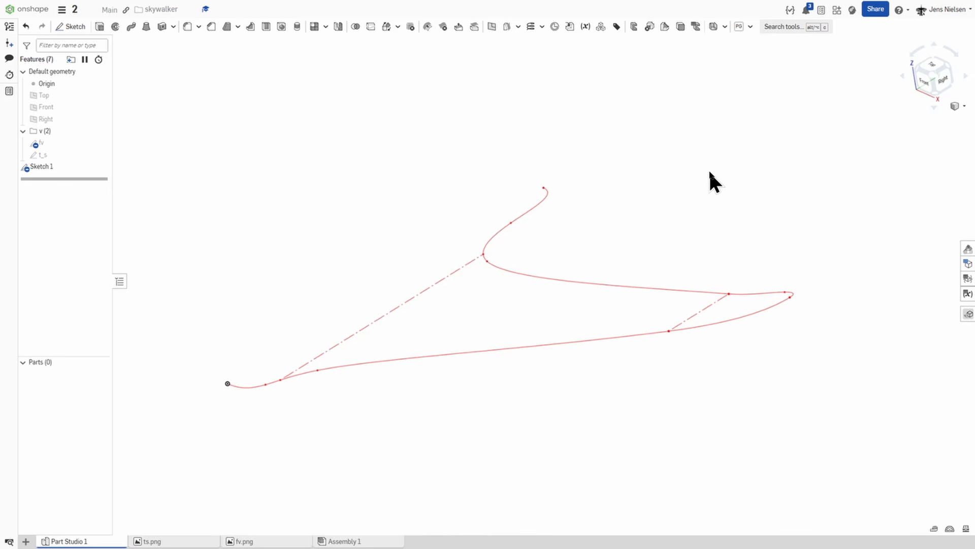
Search other documents for the custom feature "profile generator" and close the search without adding one
{"action": "left_click", "coordinate": [750, 26]}
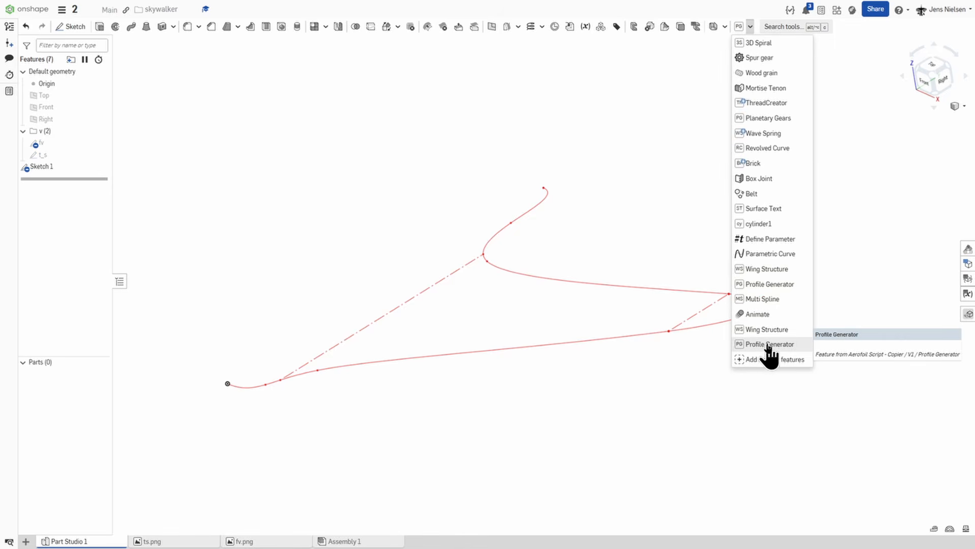
{"action": "left_click", "coordinate": [746, 359]}
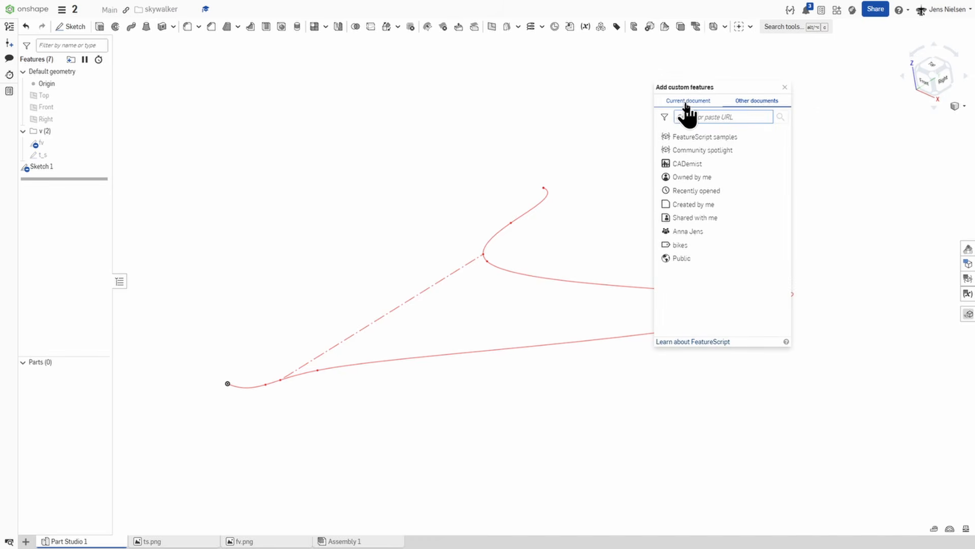
{"action": "type", "text": "profile "}
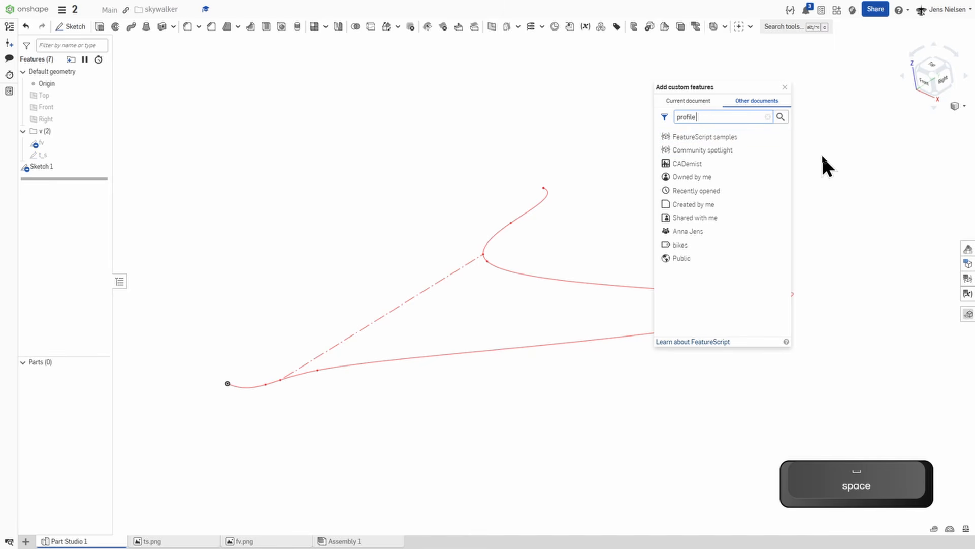
{"action": "type", "text": "generator"}
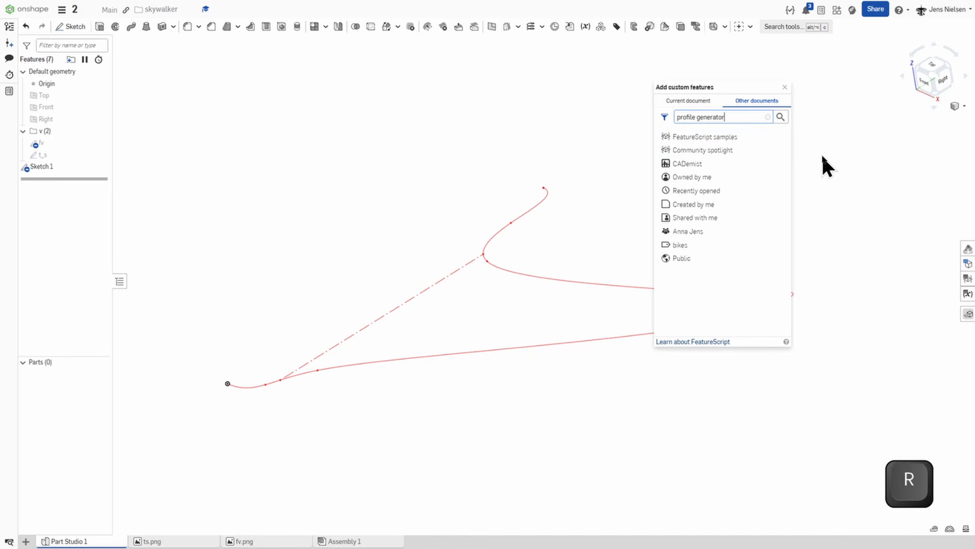
{"action": "key", "text": "Return"}
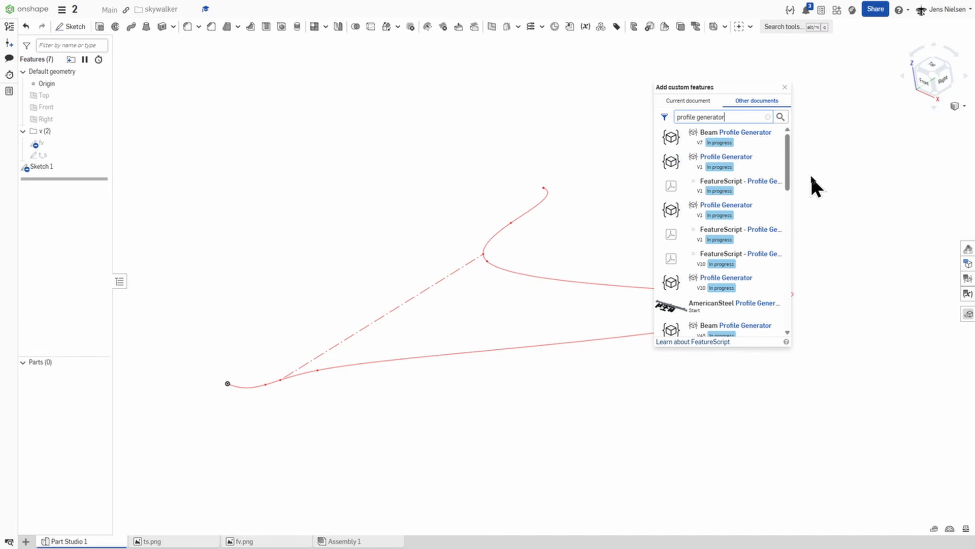
{"action": "left_click", "coordinate": [785, 87]}
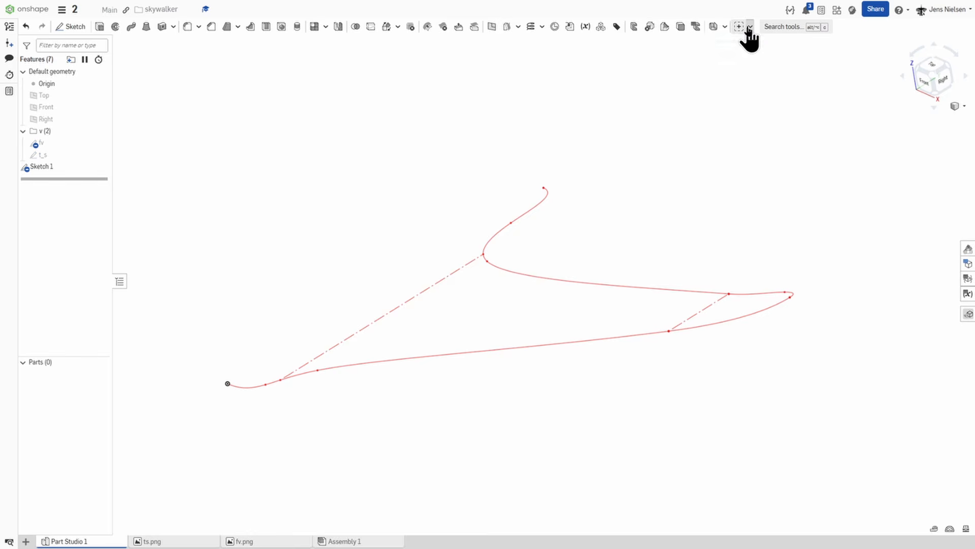
Start a Profile Generator feature from the Aerofoil Script, using the NACA XXXX type with first digit 2 and second digit 4
{"action": "left_click", "coordinate": [742, 27]}
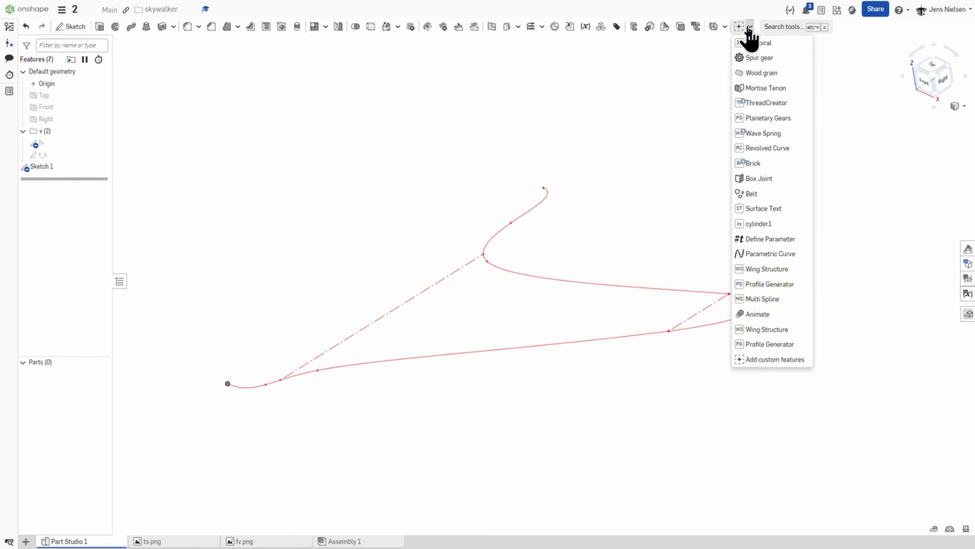
{"action": "left_click", "coordinate": [784, 345]}
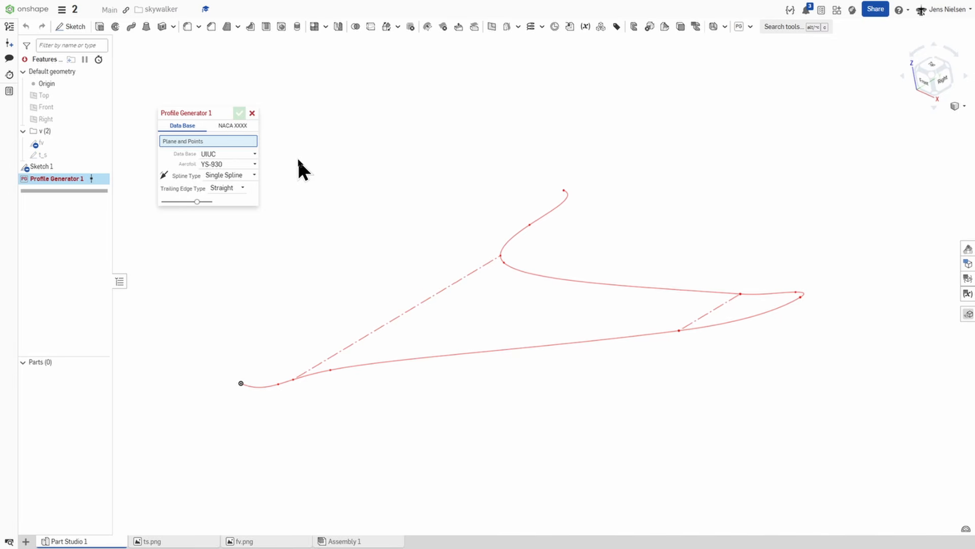
{"action": "left_click", "coordinate": [231, 127]}
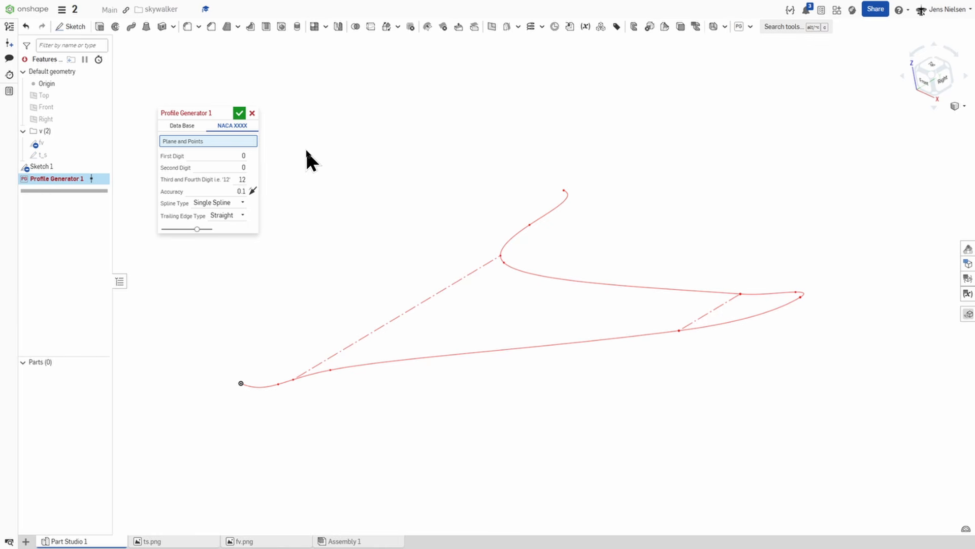
{"action": "left_click", "coordinate": [244, 156]}
{"action": "type", "text": "2"}
{"action": "left_click", "coordinate": [254, 167]}
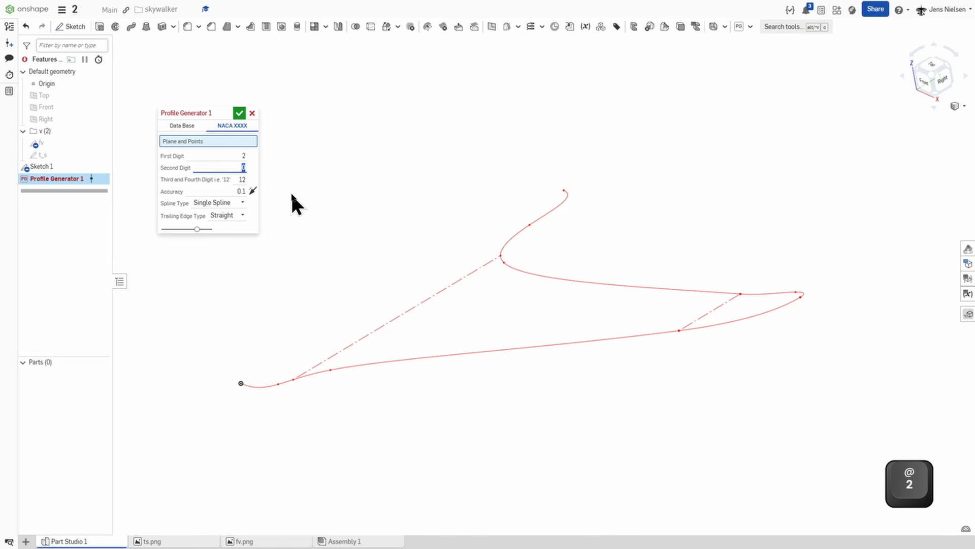
{"action": "type", "text": "4"}
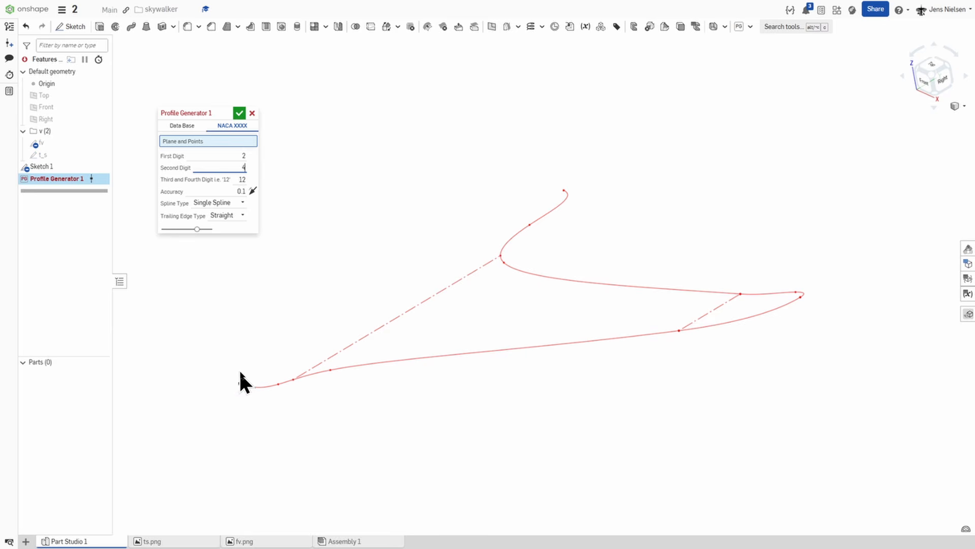
Generate the centre aerofoil on the Right plane between the outline's nose point and its centre trailing point
{"action": "left_click", "coordinate": [54, 117]}
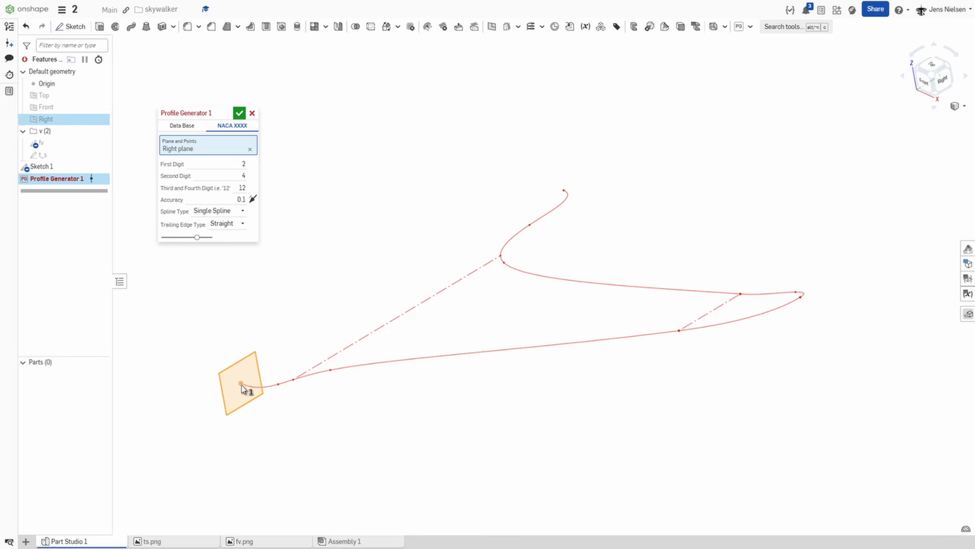
{"action": "left_click", "coordinate": [242, 384]}
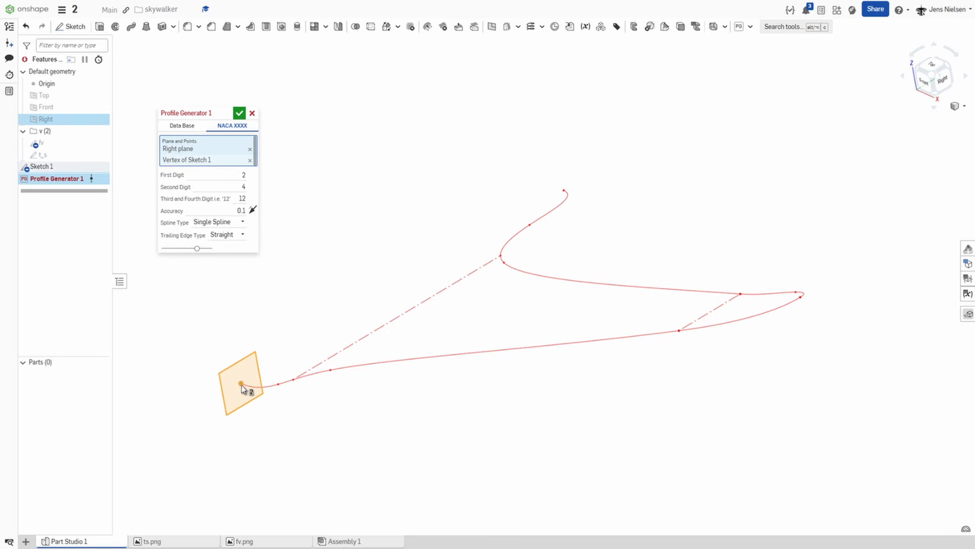
{"action": "left_click", "coordinate": [563, 191]}
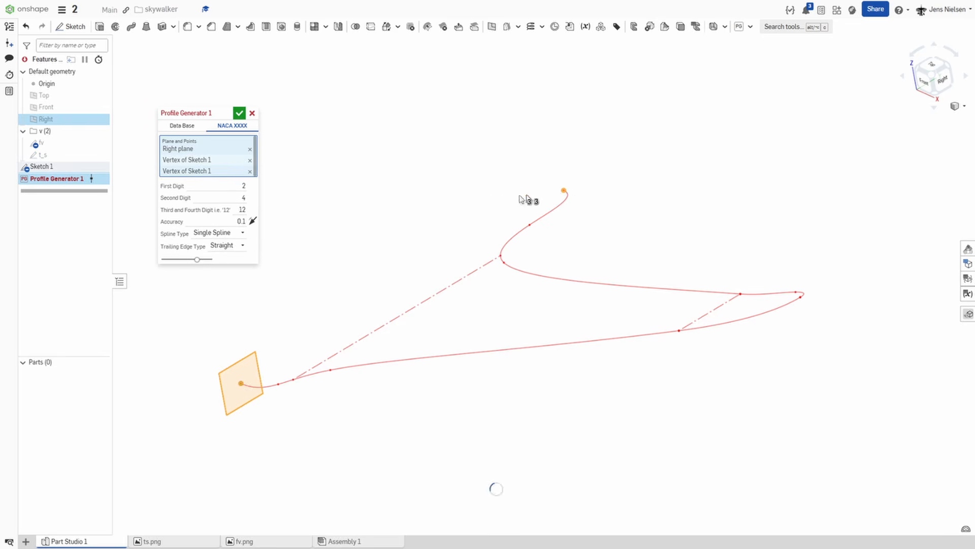
{"action": "left_click", "coordinate": [240, 113]}
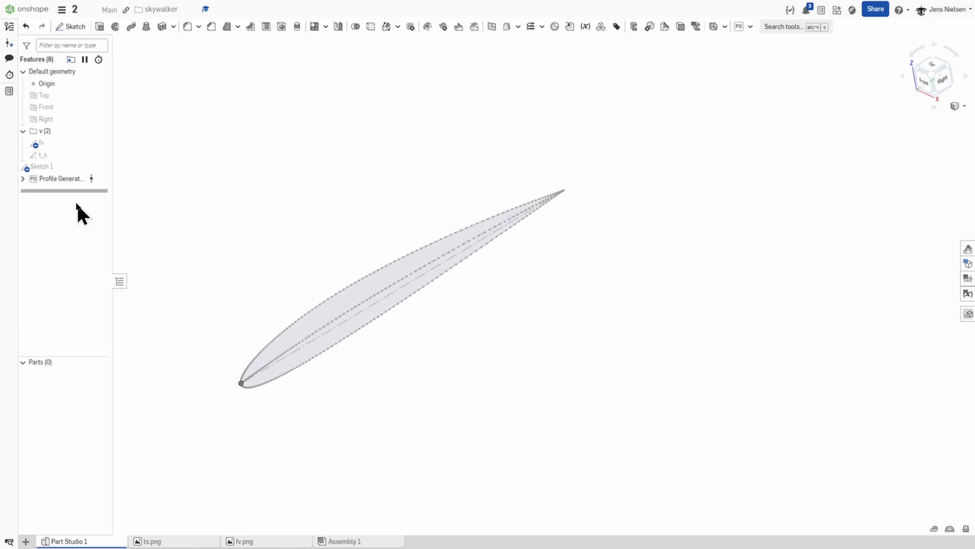
Show the outline sketch, Sketch 1, again and rename it to t
{"action": "left_click", "coordinate": [99, 167]}
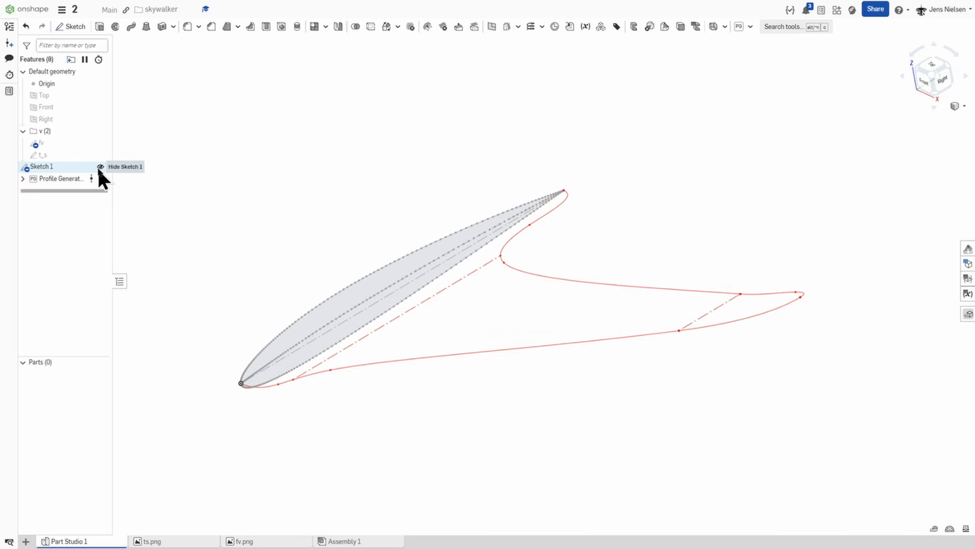
{"action": "right_click", "coordinate": [45, 166]}
{"action": "left_click", "coordinate": [72, 177]}
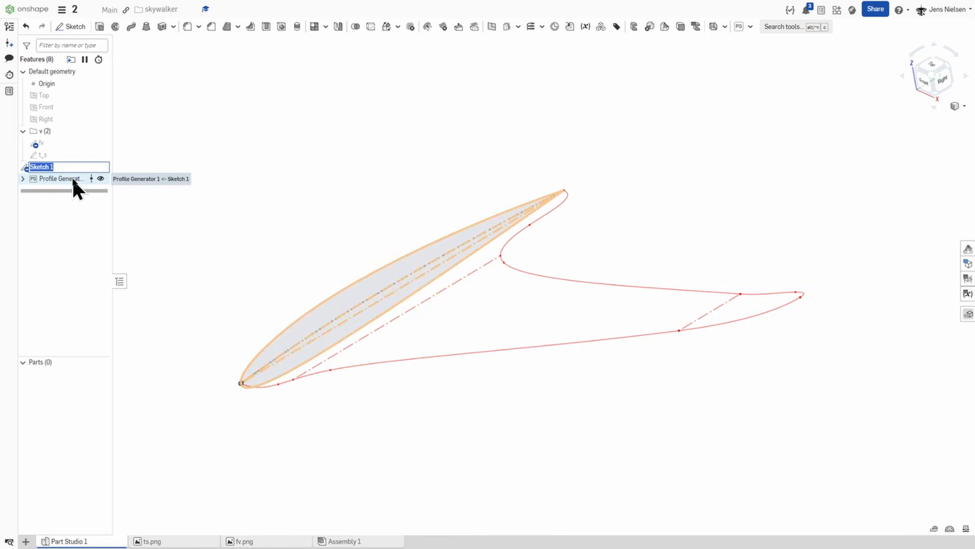
{"action": "type", "text": "t"}
{"action": "left_click", "coordinate": [263, 163]}
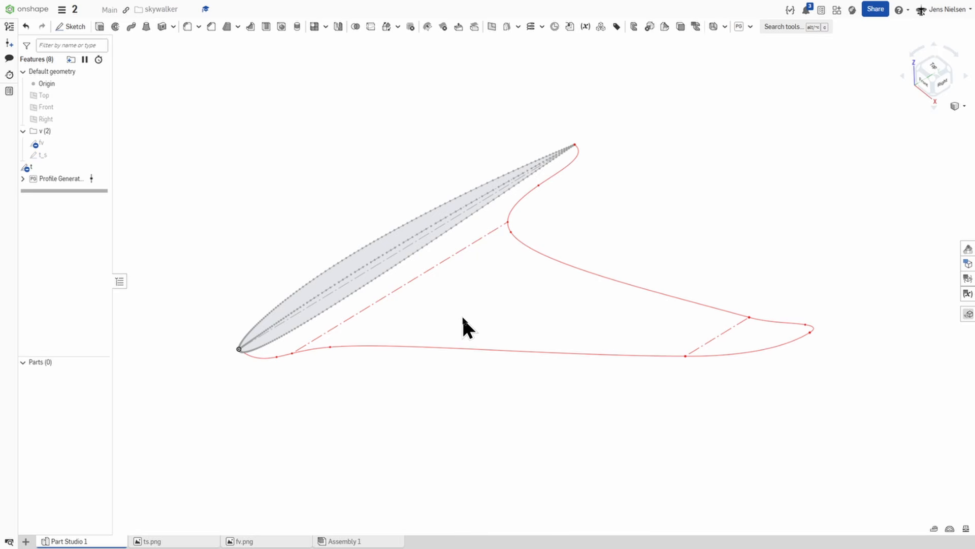
Create a Line angle plane through the outline's inner construction line, at 90 deg to the Top plane
{"action": "key", "text": "s"}
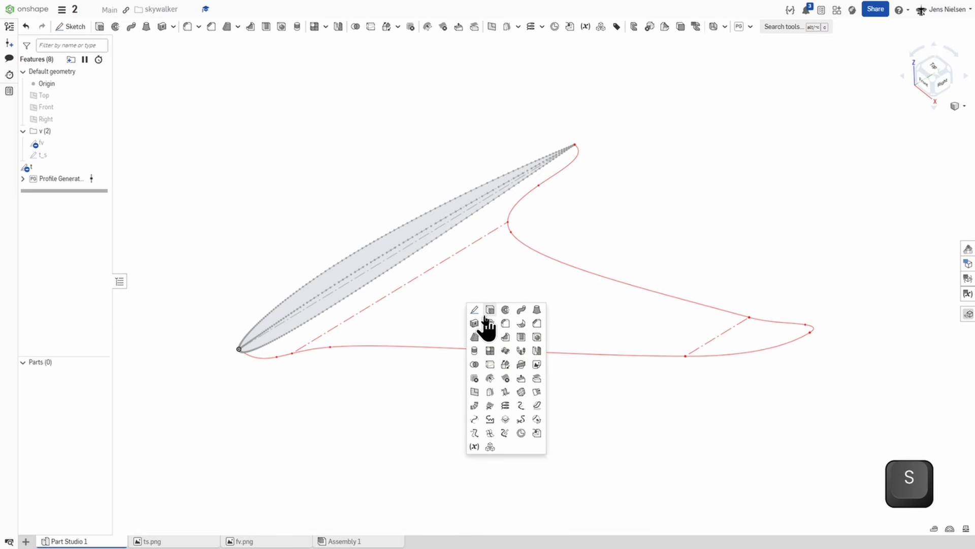
{"action": "left_click", "coordinate": [474, 391]}
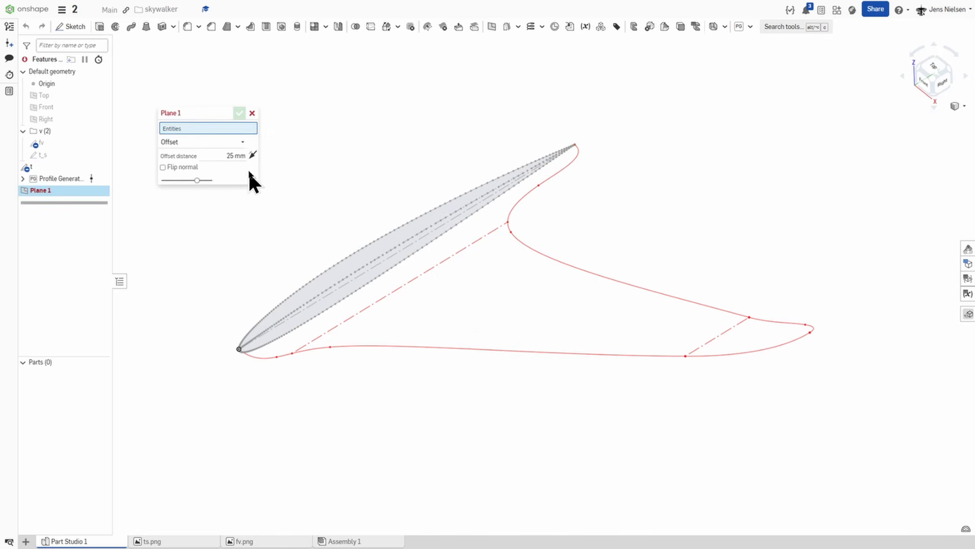
{"action": "left_click", "coordinate": [242, 142]}
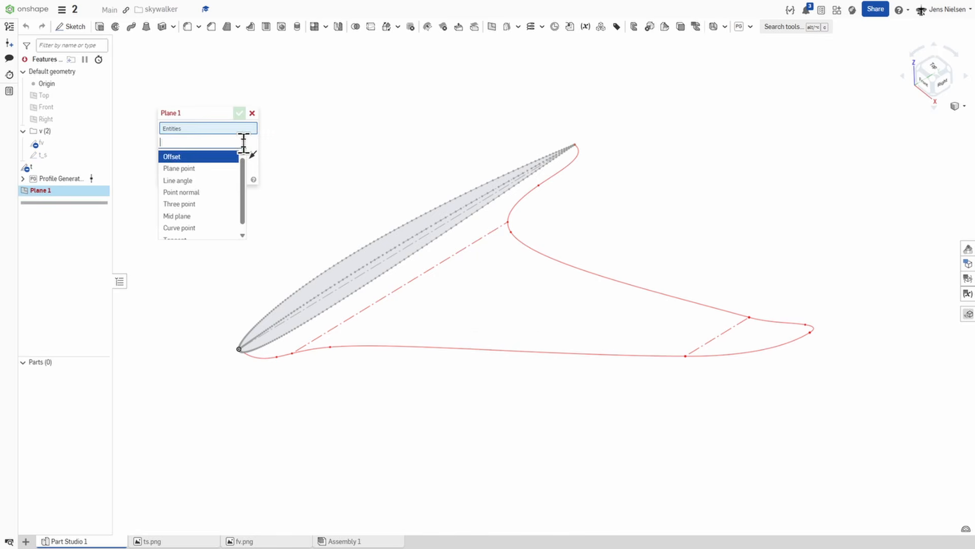
{"action": "left_click", "coordinate": [196, 181]}
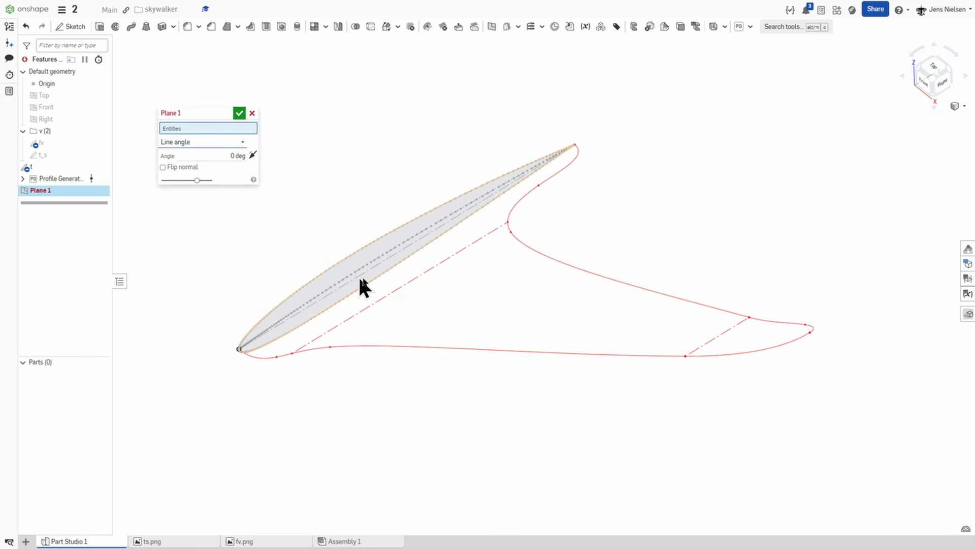
{"action": "left_click", "coordinate": [376, 301]}
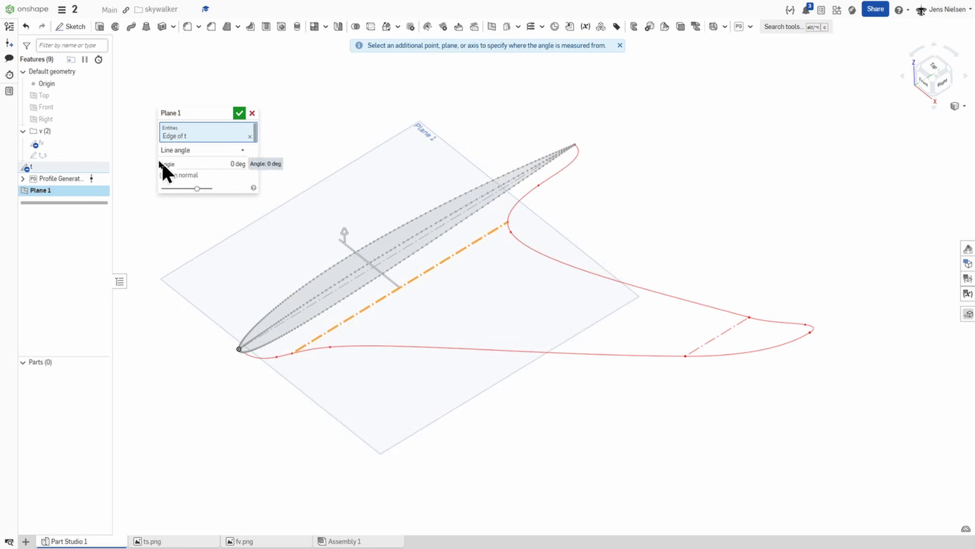
{"action": "left_click", "coordinate": [68, 100]}
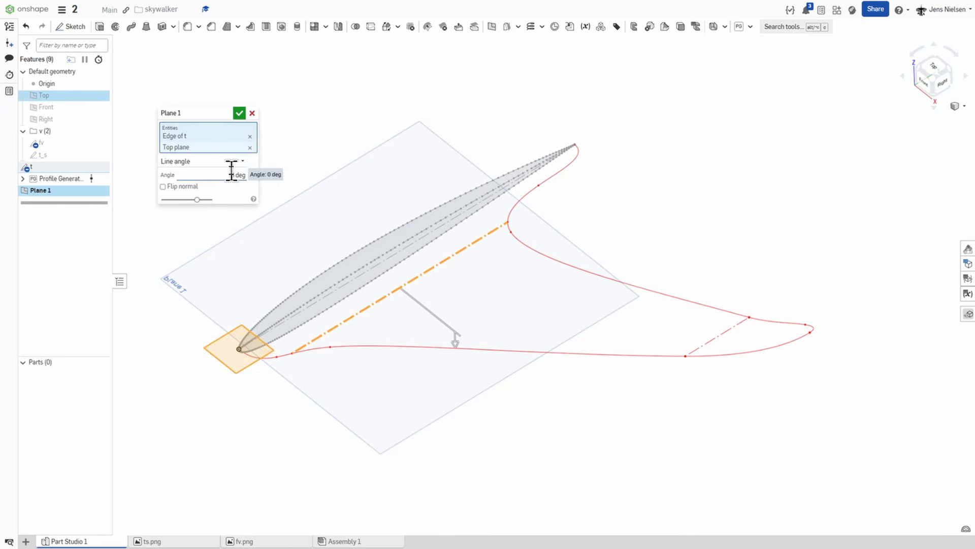
{"action": "left_click", "coordinate": [231, 174]}
{"action": "type", "text": "90"}
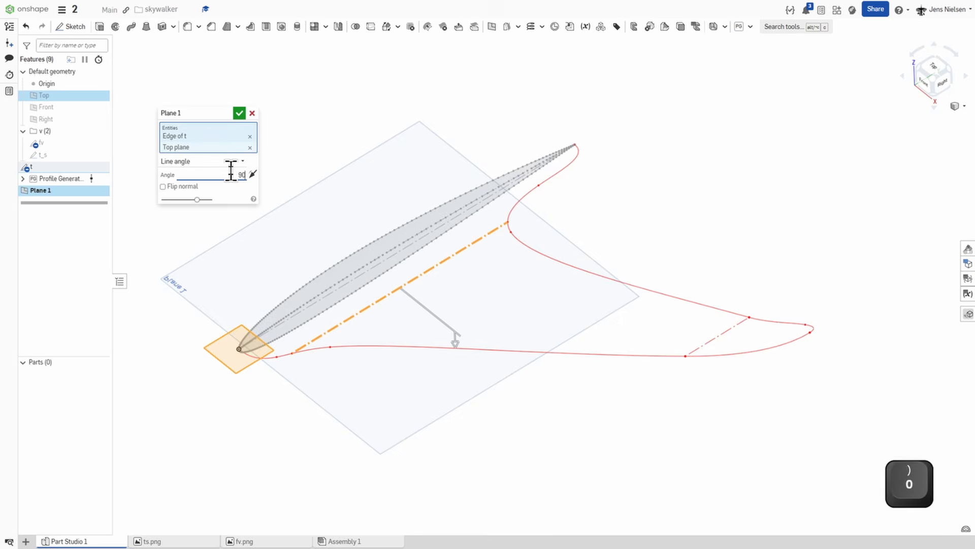
{"action": "key", "text": "Tab"}
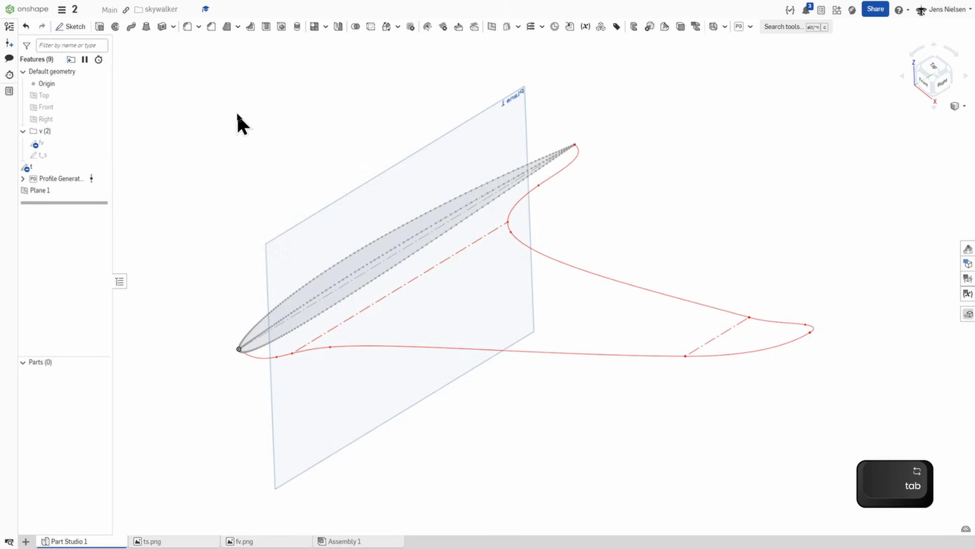
{"action": "left_click", "coordinate": [239, 114]}
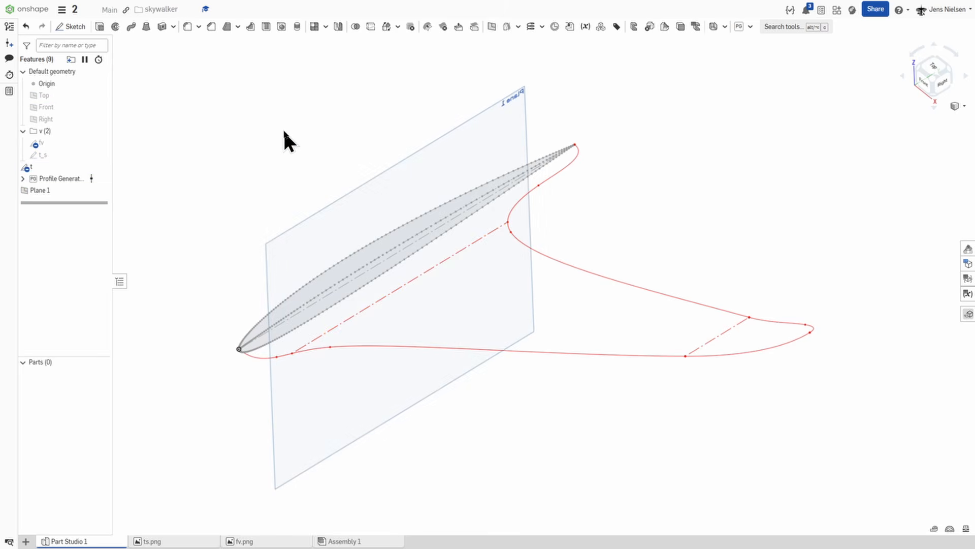
Generate a NACA XXXX profile with first digit 2 and second digit 4 on Plane 1, between the inner construction line's endpoints
{"action": "left_click", "coordinate": [739, 27]}
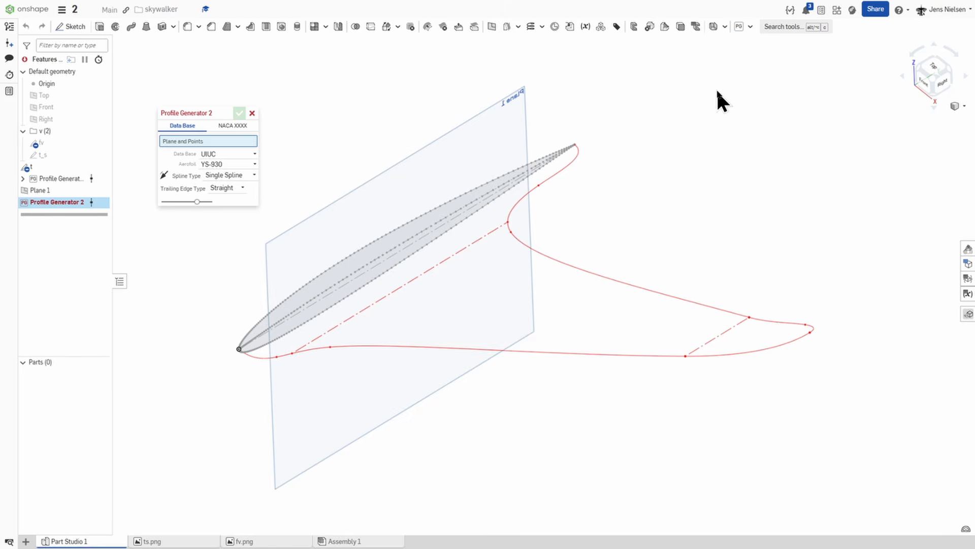
{"action": "left_click", "coordinate": [460, 134]}
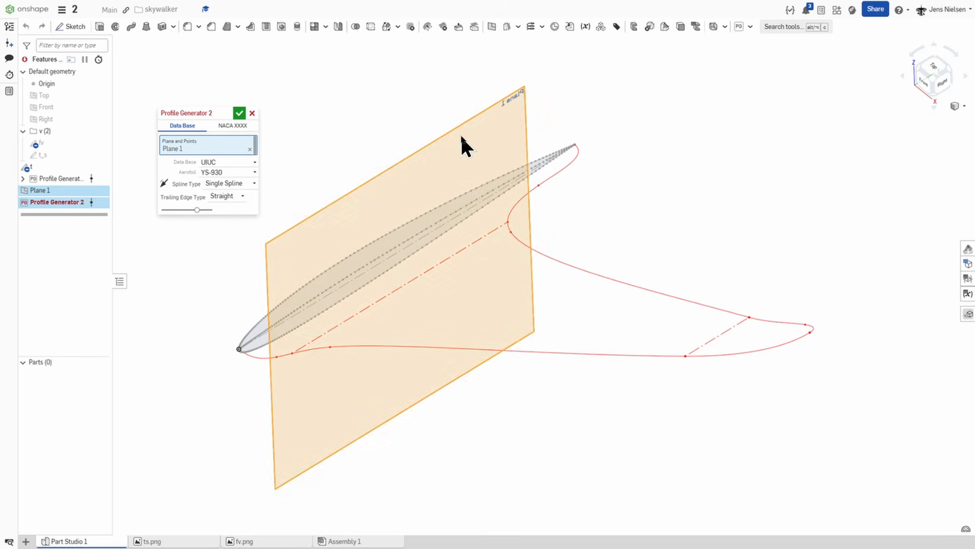
{"action": "left_click", "coordinate": [243, 126]}
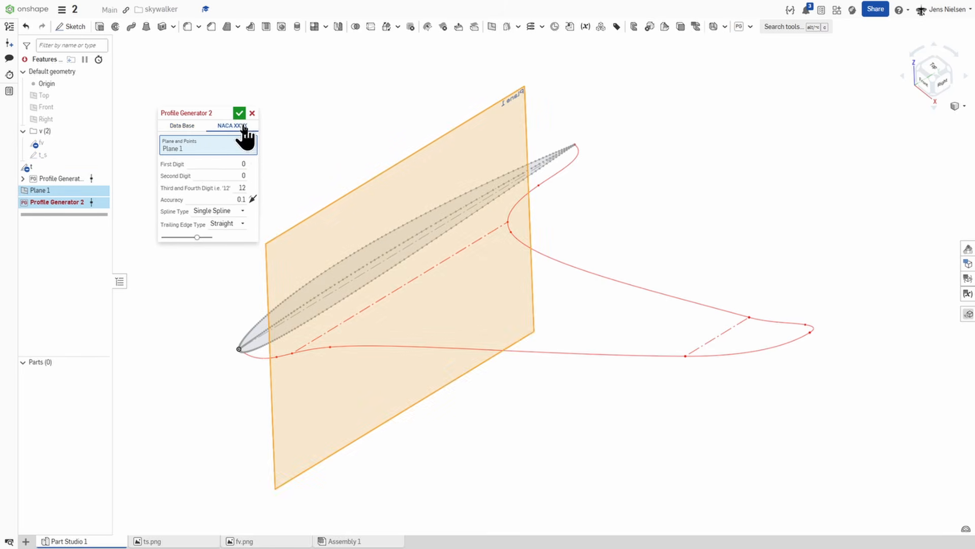
{"action": "left_click", "coordinate": [244, 163]}
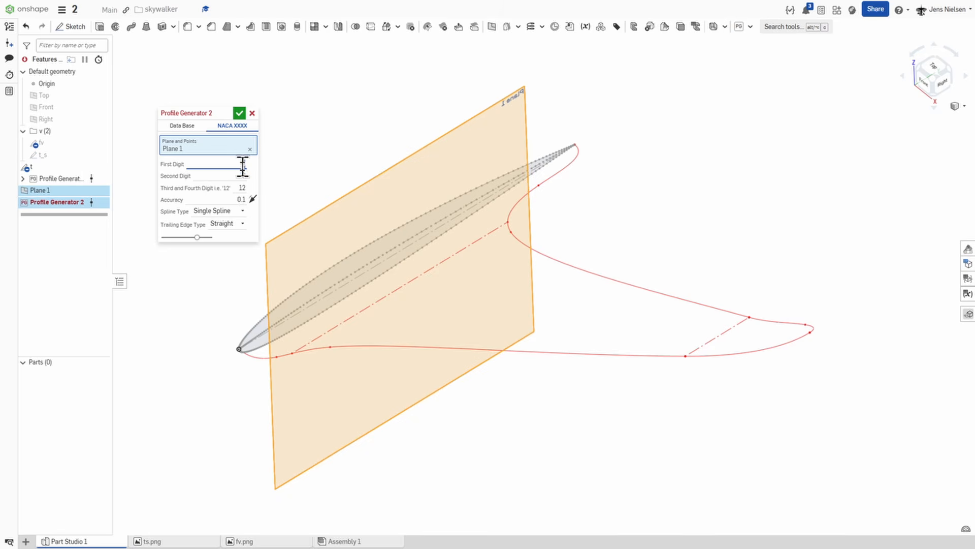
{"action": "type", "text": "2"}
{"action": "left_click", "coordinate": [247, 176]}
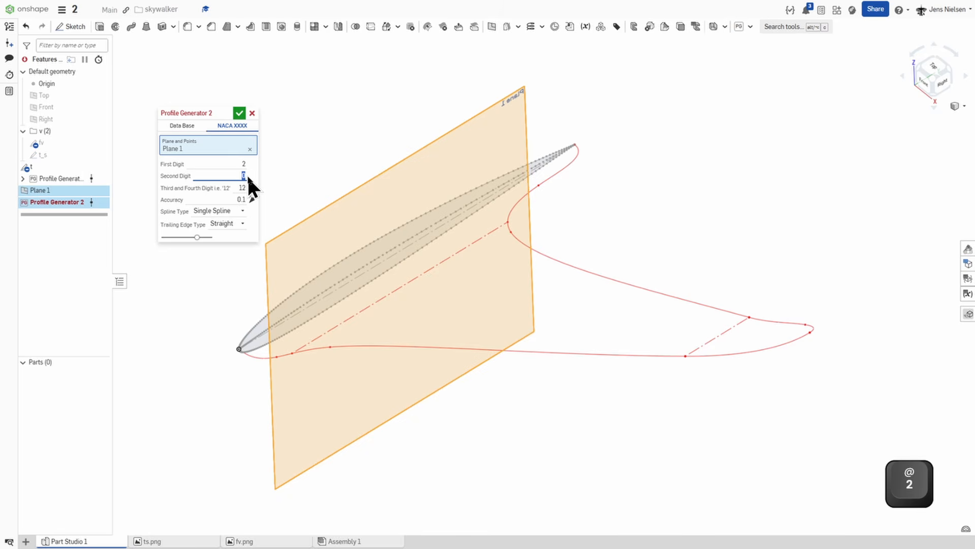
{"action": "type", "text": "4"}
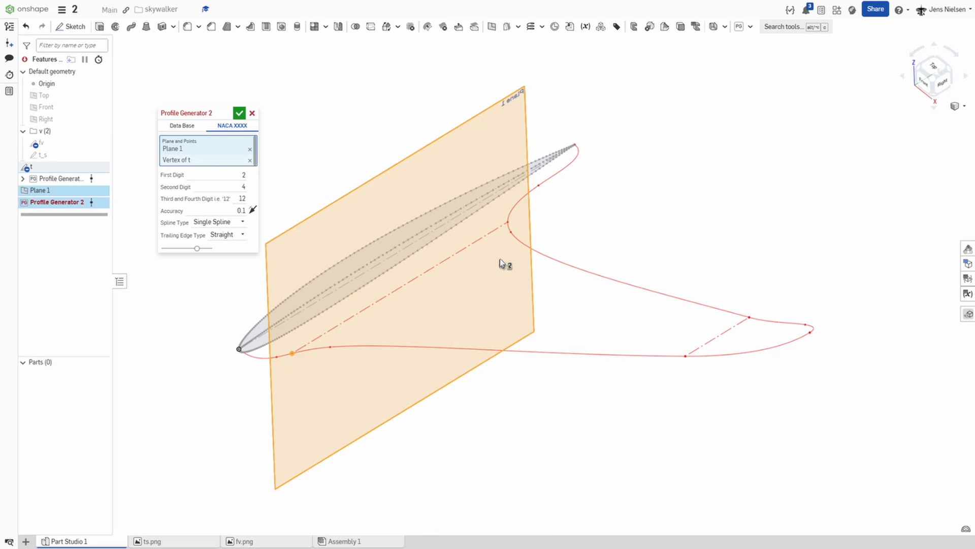
{"action": "left_click", "coordinate": [508, 223]}
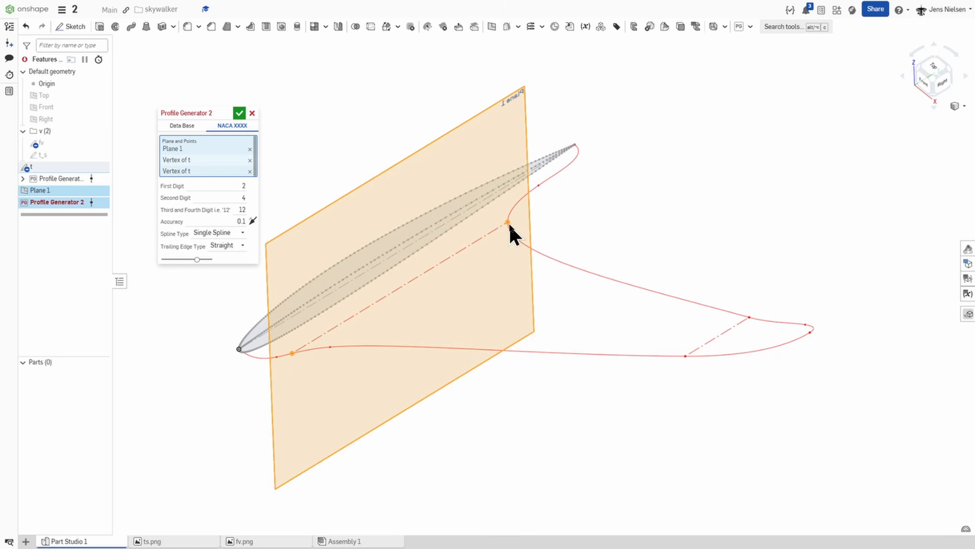
{"action": "left_click", "coordinate": [239, 112]}
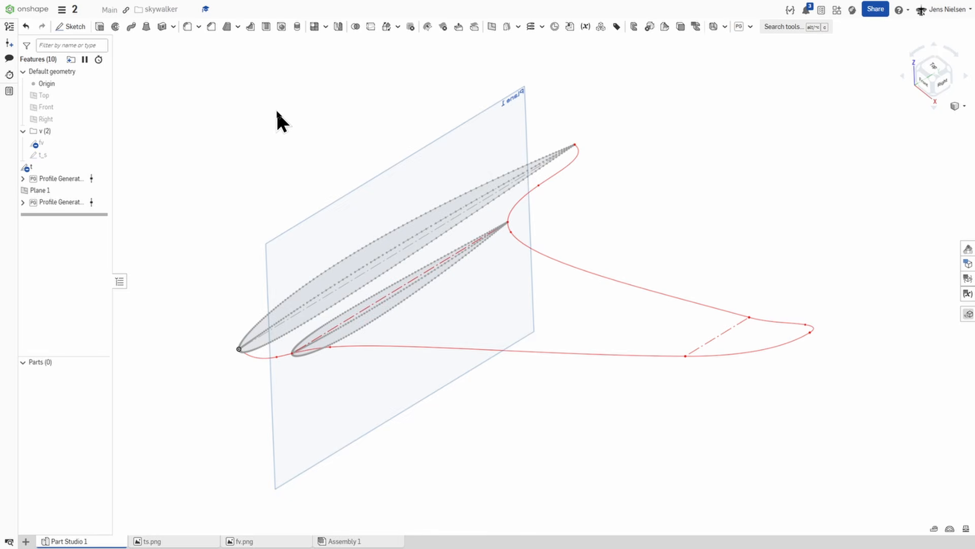
Hide the planes and start a new surface Loft using the centre and inner aerofoil sketches as profiles
{"action": "key", "text": "p"}
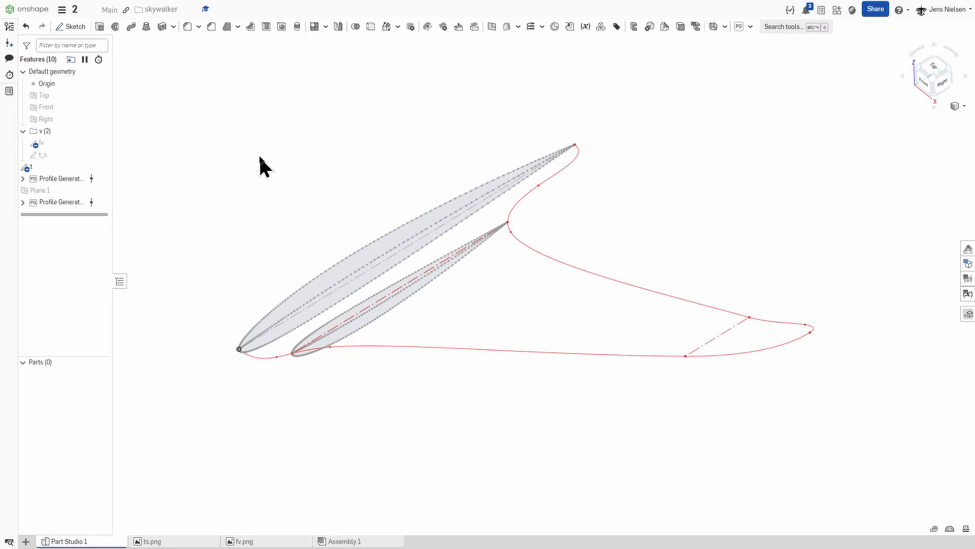
{"action": "left_click", "coordinate": [23, 178]}
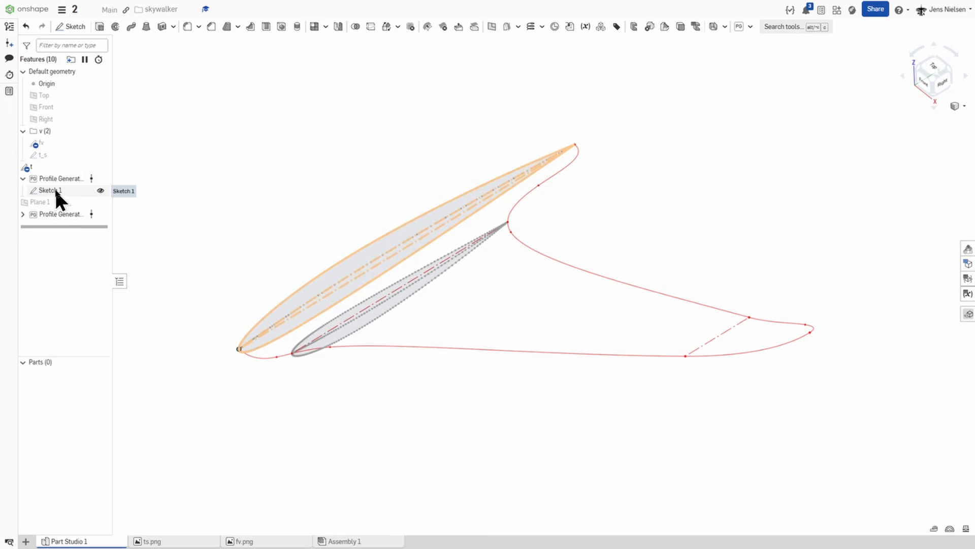
{"action": "left_click", "coordinate": [22, 214]}
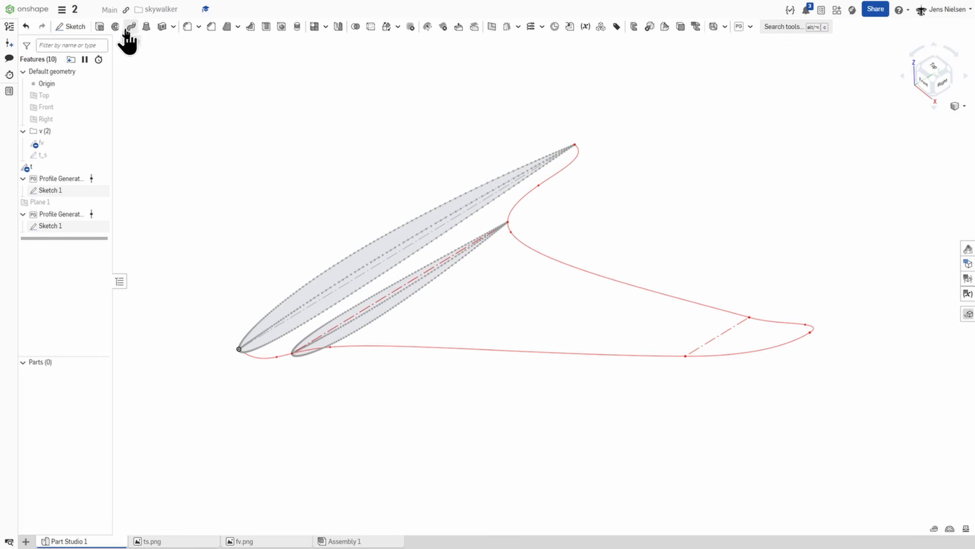
{"action": "left_click", "coordinate": [146, 28]}
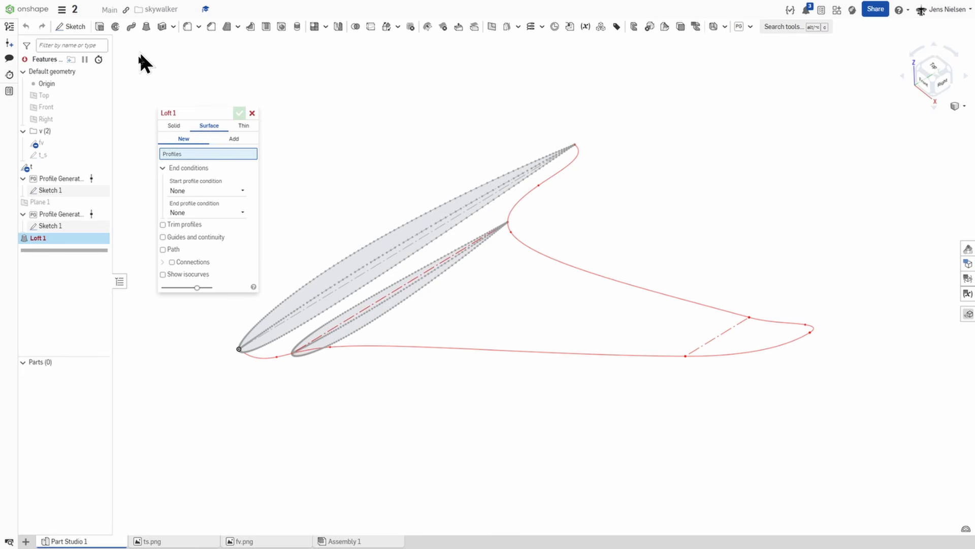
{"action": "left_click", "coordinate": [59, 190]}
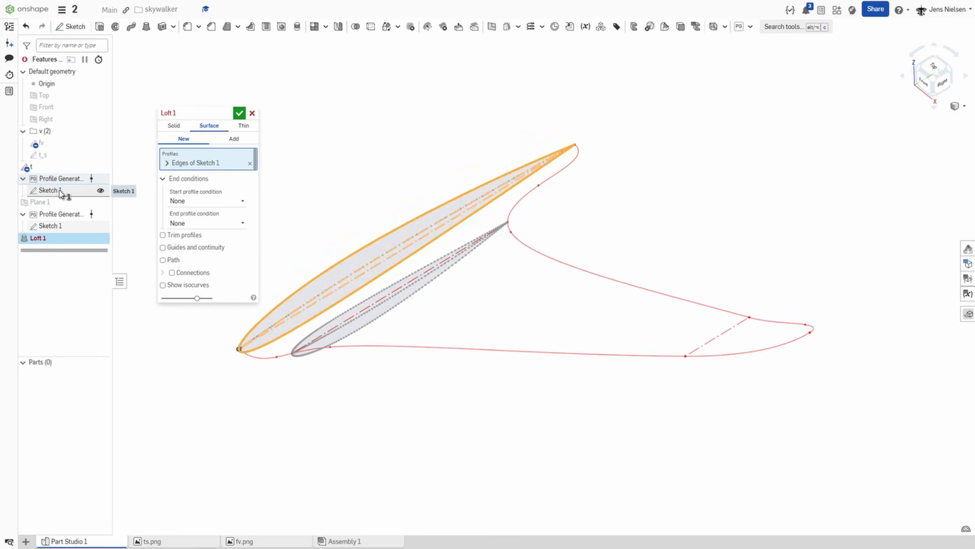
{"action": "left_click", "coordinate": [63, 227]}
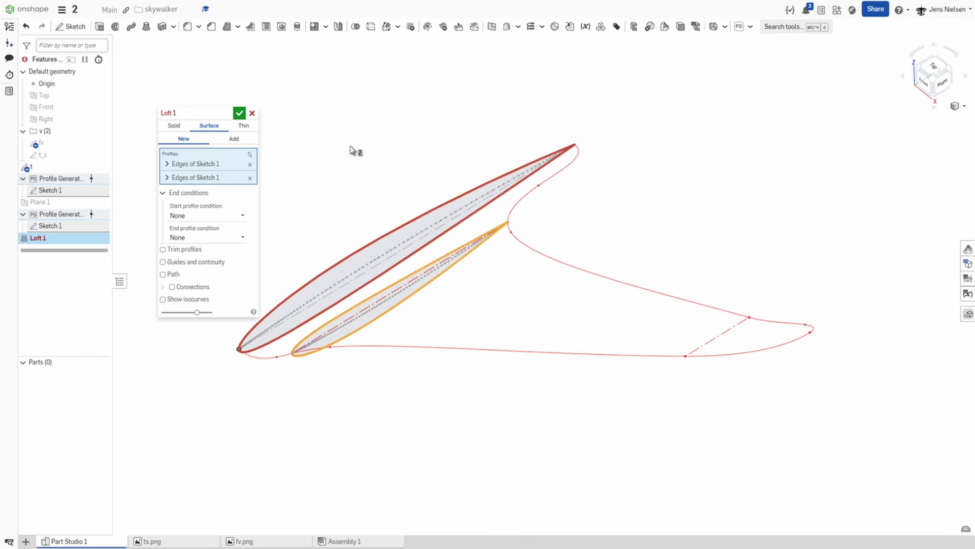
Enable guides and continuity for the loft and use the outline's trailing-edge and leading-edge curves as guides
{"action": "left_click", "coordinate": [164, 262]}
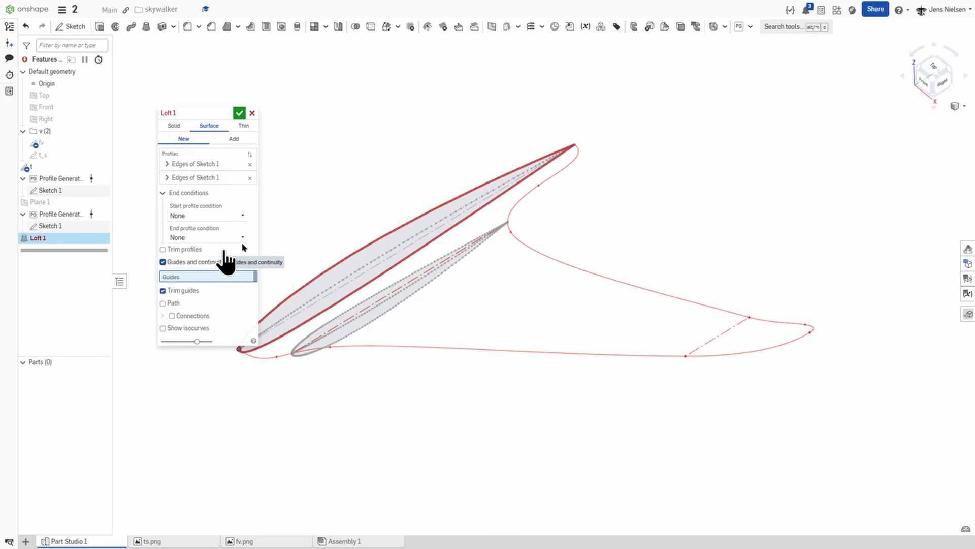
{"action": "left_click", "coordinate": [518, 204]}
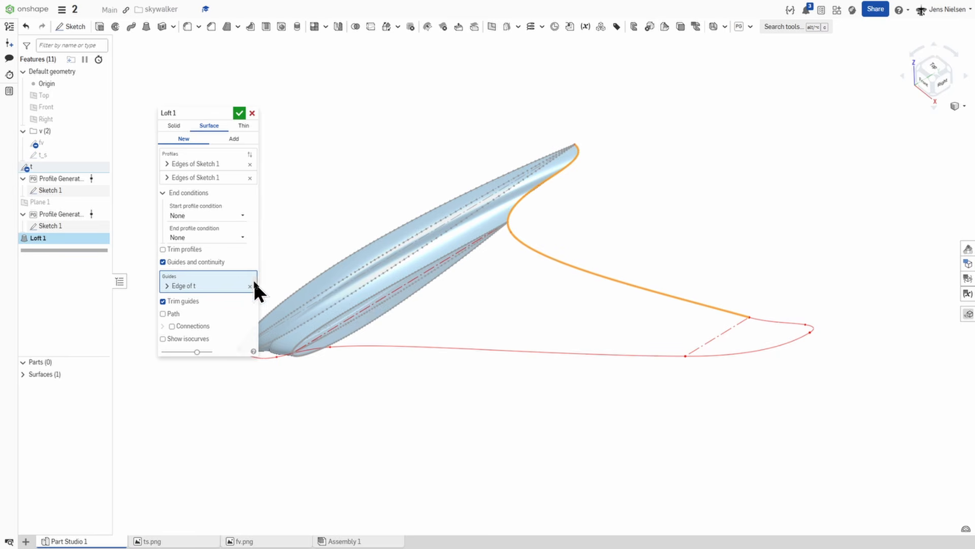
{"action": "left_click", "coordinate": [267, 361]}
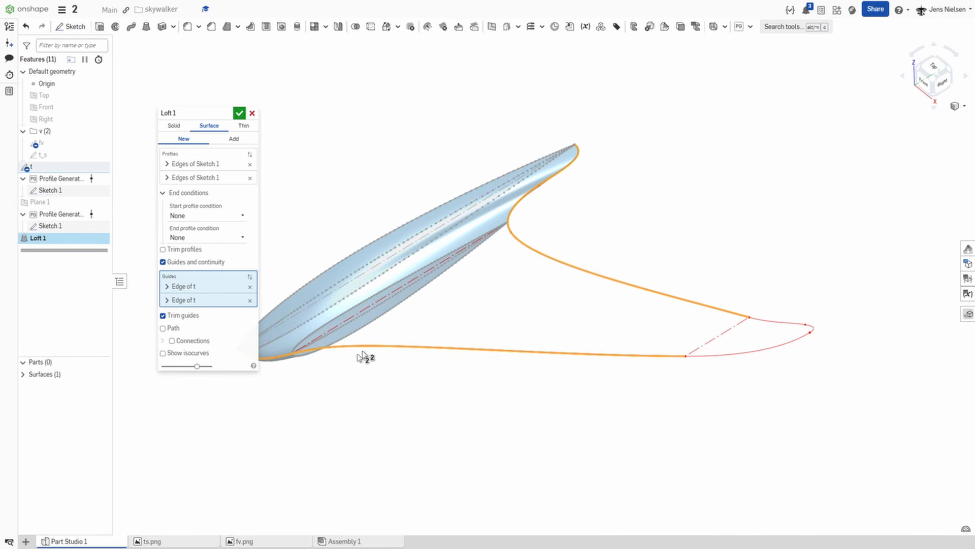
Set the loft's start profile condition to Normal to profile
{"action": "right_click_drag", "start_coordinate": [313, 169], "coordinate": [335, 195]}
{"action": "right_click_drag", "start_coordinate": [364, 247], "coordinate": [257, 235]}
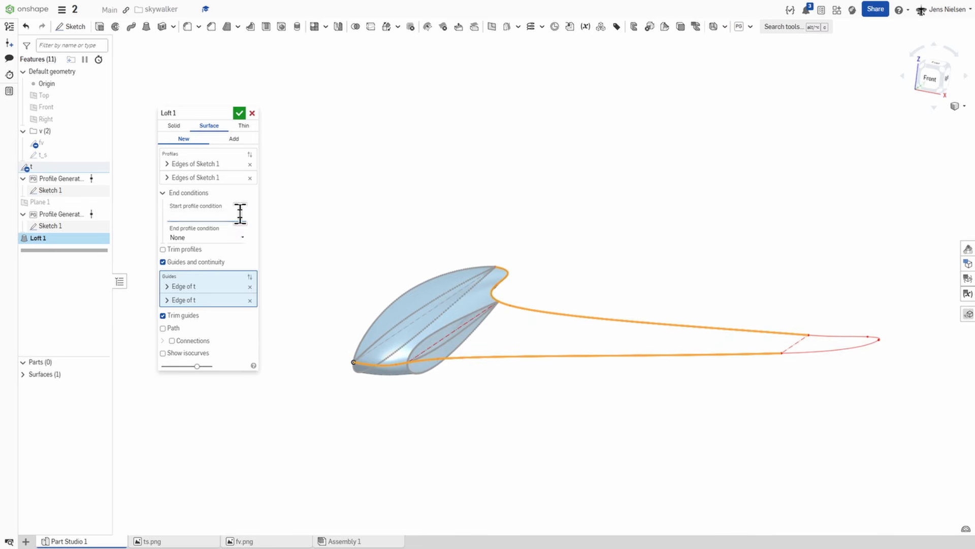
{"action": "left_click", "coordinate": [238, 216]}
{"action": "left_click", "coordinate": [227, 244]}
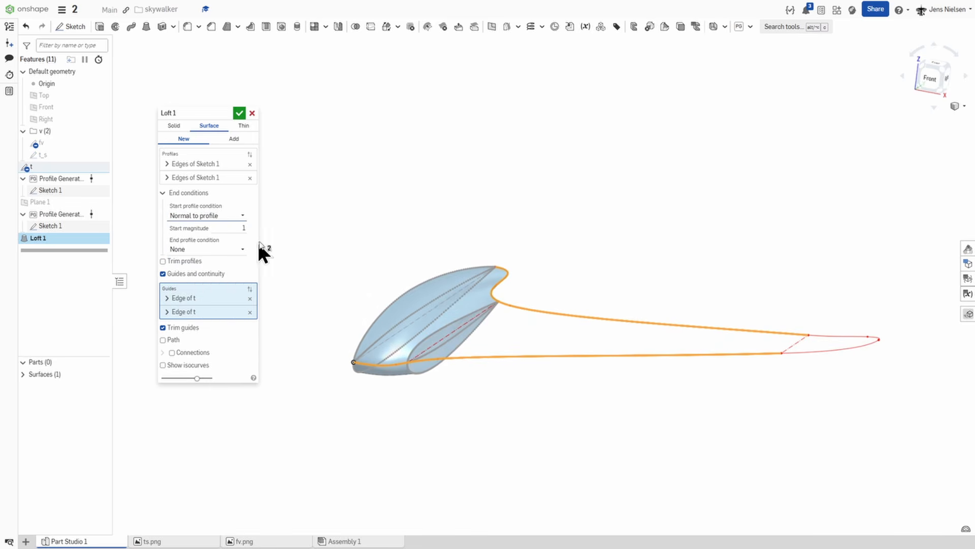
Accept the surface loft between the centre and inner aerofoil profiles
{"action": "right_click_drag", "start_coordinate": [311, 241], "coordinate": [279, 215]}
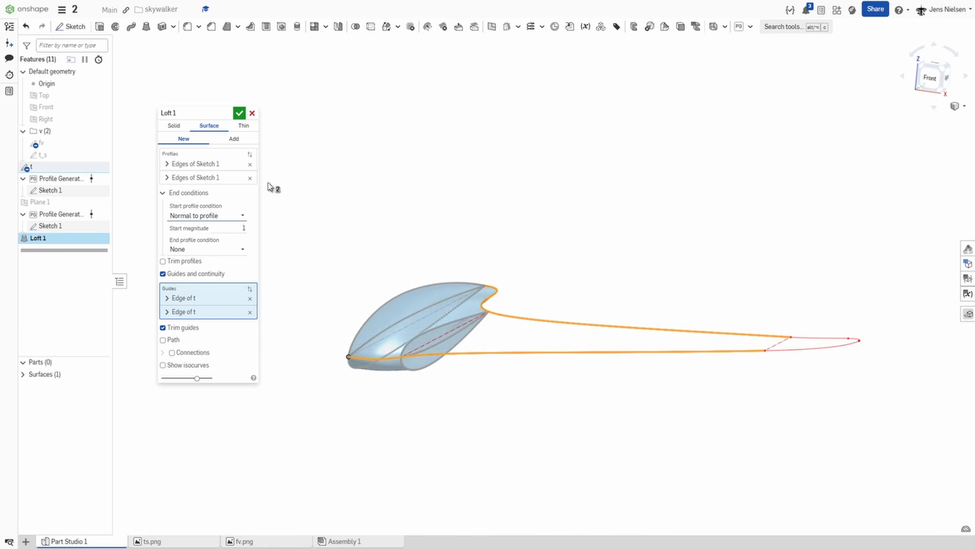
{"action": "left_click", "coordinate": [239, 113]}
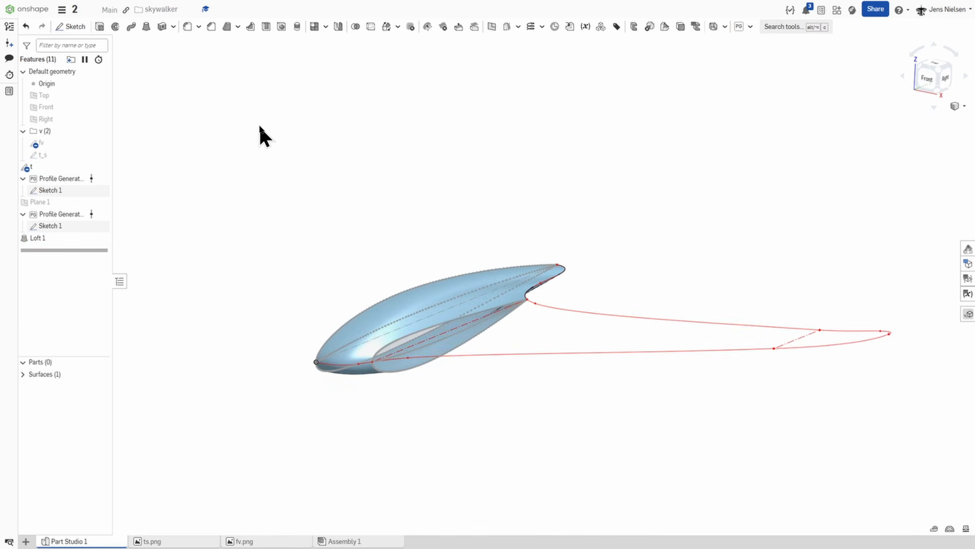
{"action": "right_click_drag", "start_coordinate": [304, 173], "coordinate": [238, 259]}
Change the lofted surface's appearance to light grey CCCCCC
{"action": "left_click", "coordinate": [23, 374]}
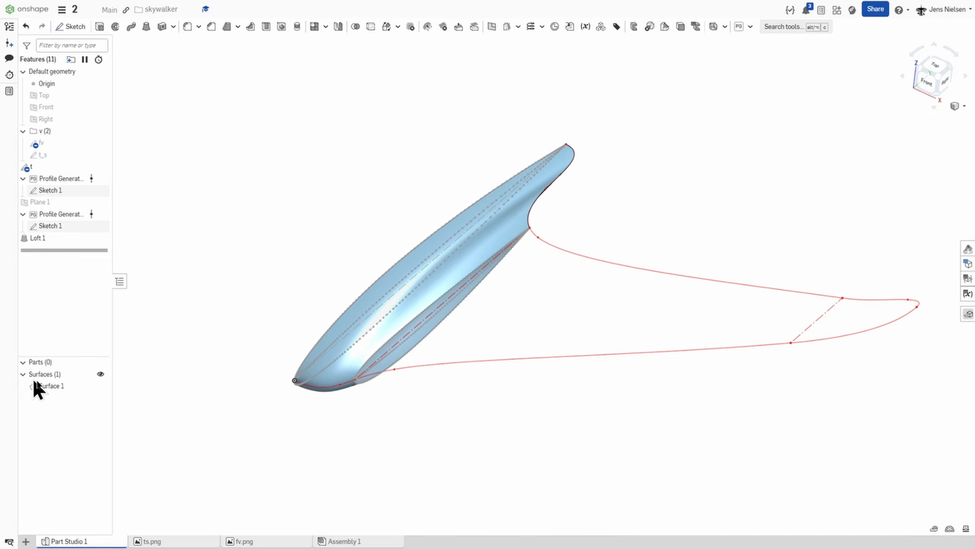
{"action": "right_click", "coordinate": [47, 386]}
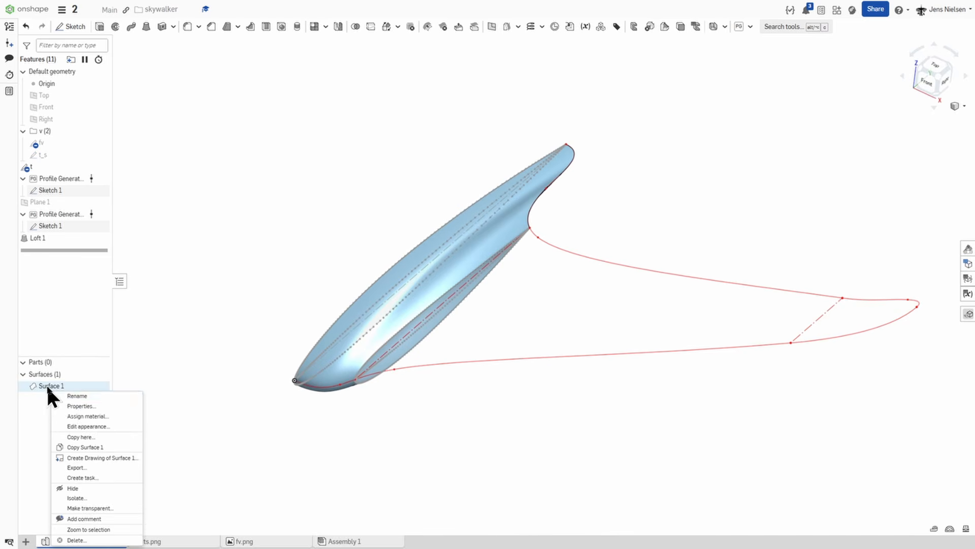
{"action": "left_click", "coordinate": [77, 426]}
{"action": "left_click", "coordinate": [133, 411]}
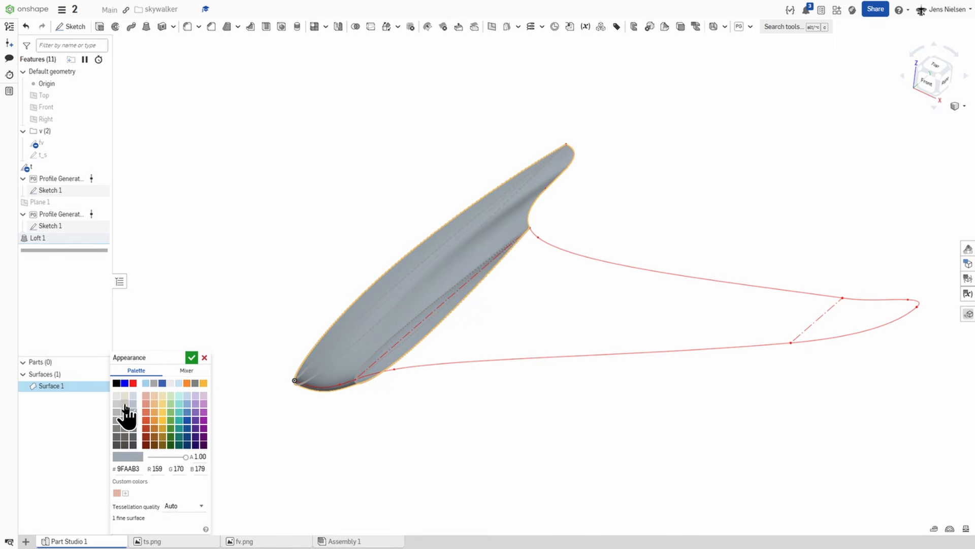
{"action": "left_click", "coordinate": [120, 406]}
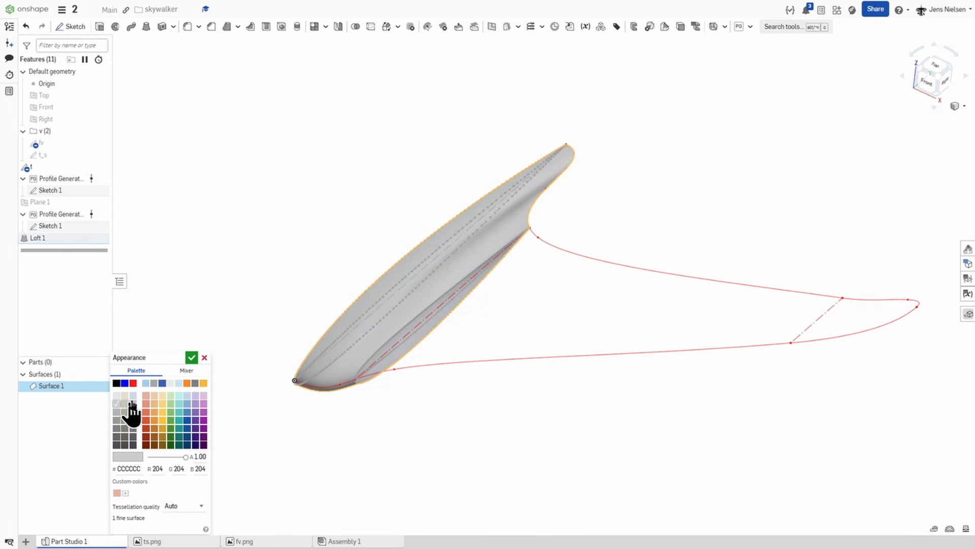
{"action": "left_click", "coordinate": [192, 357]}
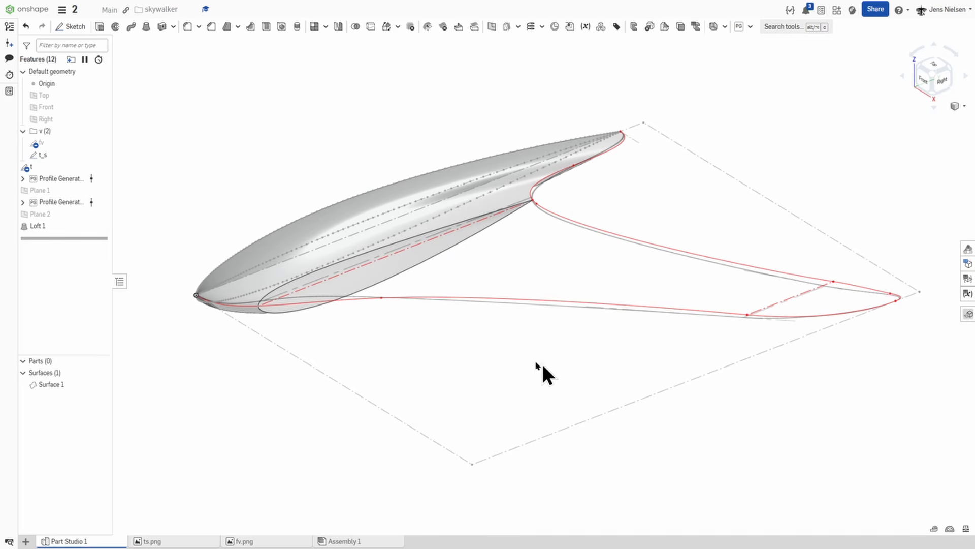
Edit Plane 1 and flip its normal to reverse the inner aerofoil profile's orientation
{"action": "scroll", "coordinate": [521, 262], "scroll_direction": "up", "scroll_amount": 4}
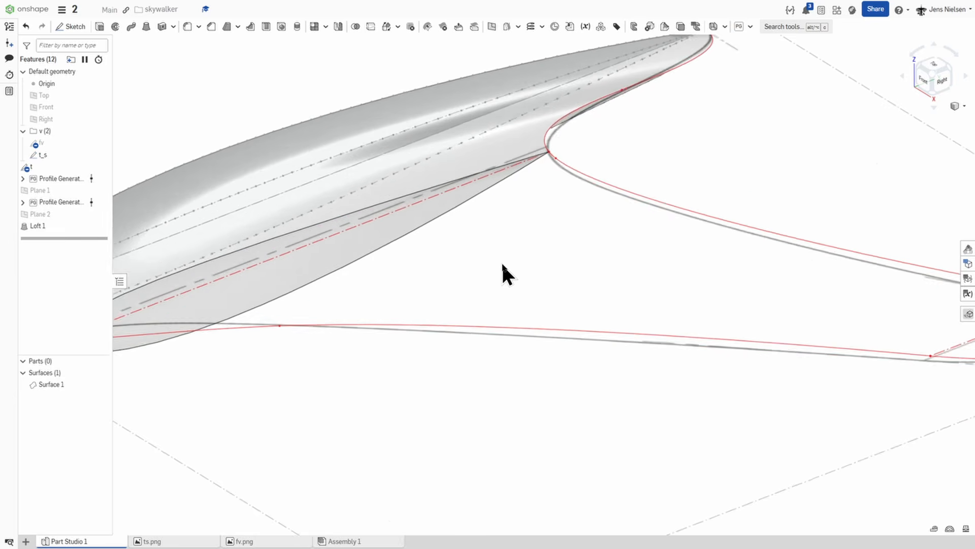
{"action": "scroll", "coordinate": [498, 263], "scroll_direction": "down", "scroll_amount": 3}
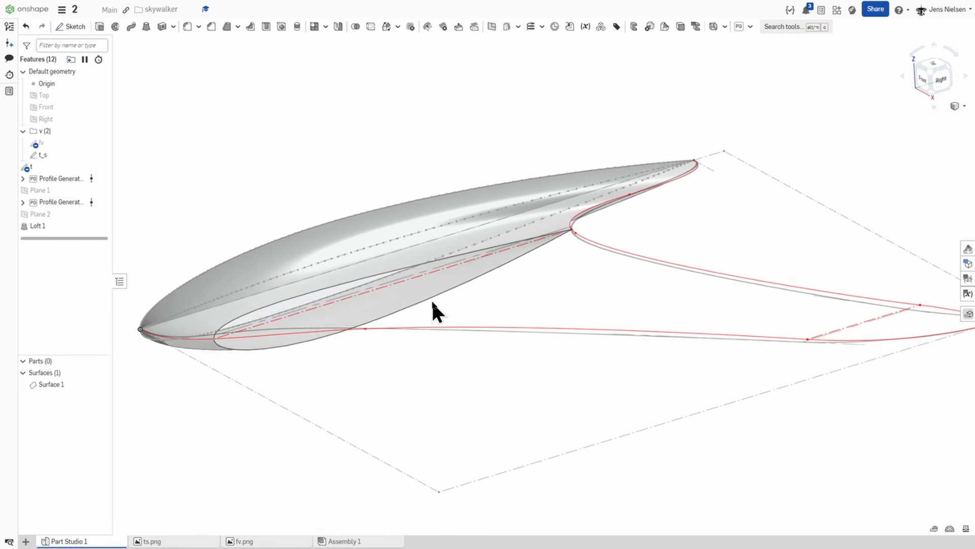
{"action": "right_click_drag", "start_coordinate": [432, 303], "coordinate": [449, 273]}
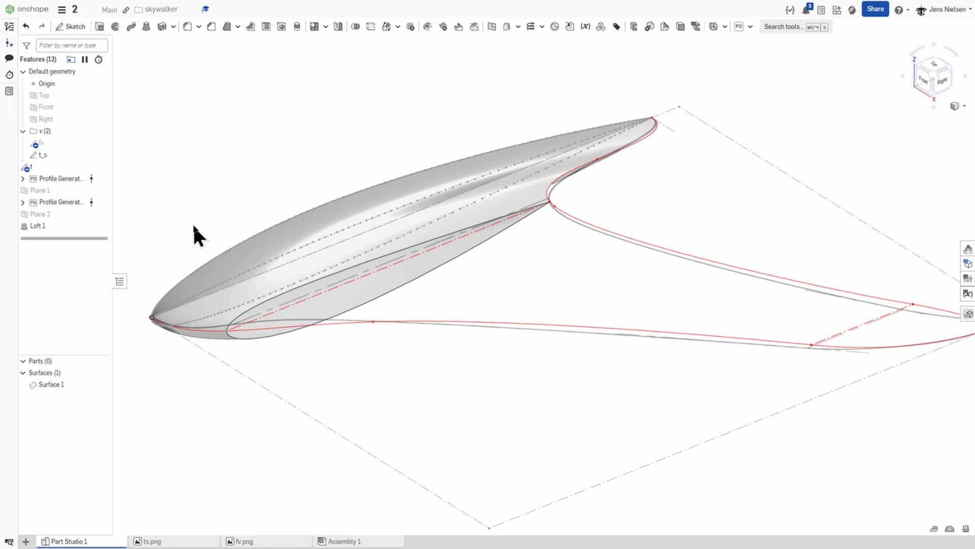
{"action": "left_click", "coordinate": [55, 194]}
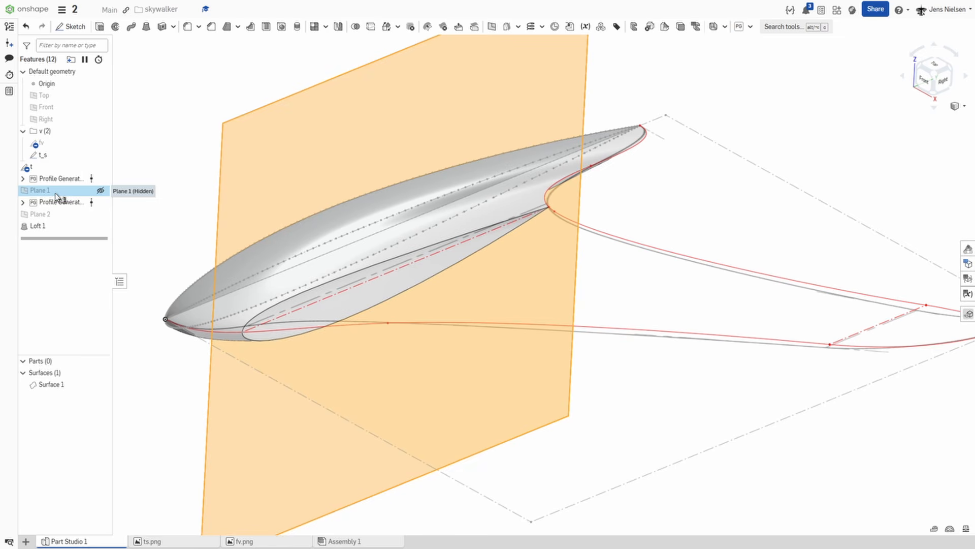
{"action": "right_click", "coordinate": [56, 195]}
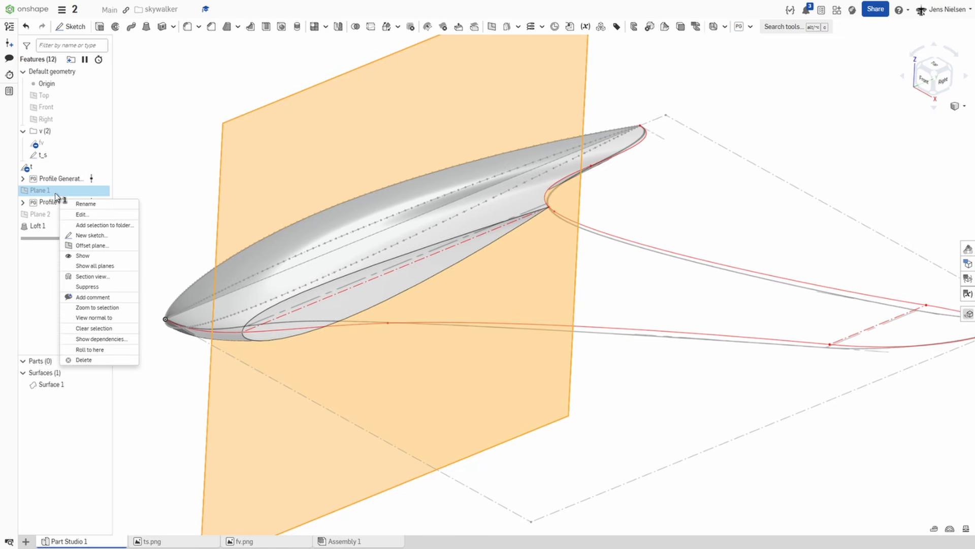
{"action": "left_click", "coordinate": [80, 215]}
{"action": "left_click", "coordinate": [162, 186]}
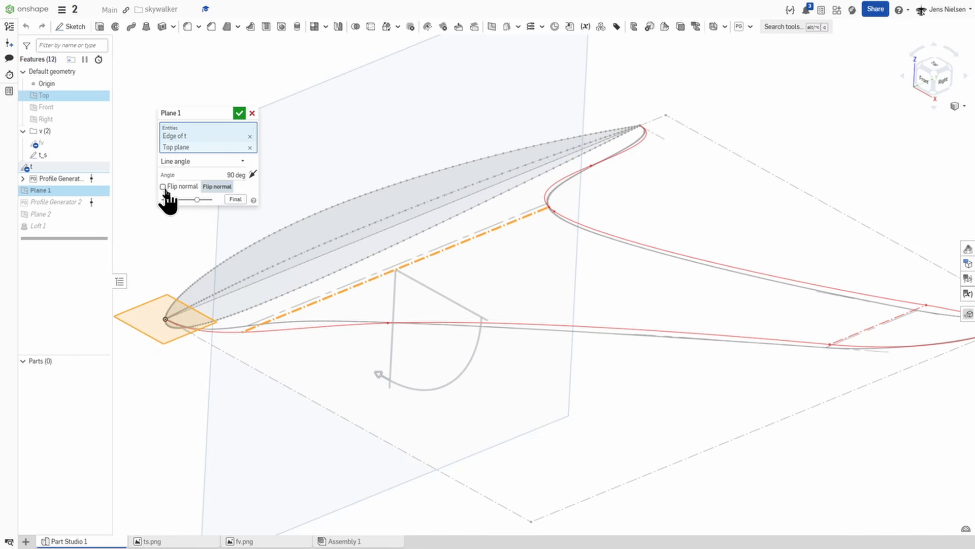
{"action": "left_click", "coordinate": [239, 113]}
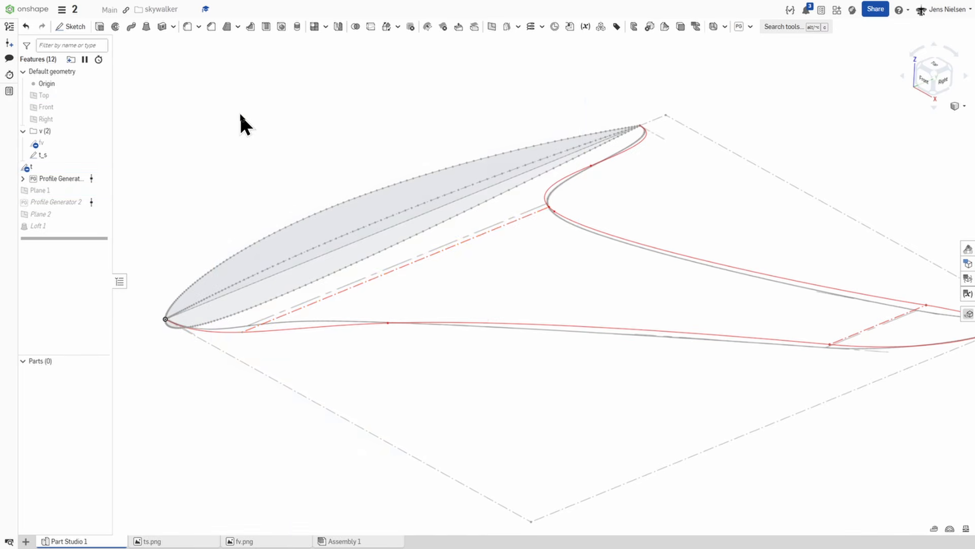
Generate a NACA XXXX profile with first digit 2 and second digit 4 on Plane 2, between the outer construction line's endpoints
{"action": "right_click_drag", "start_coordinate": [450, 289], "coordinate": [555, 260]}
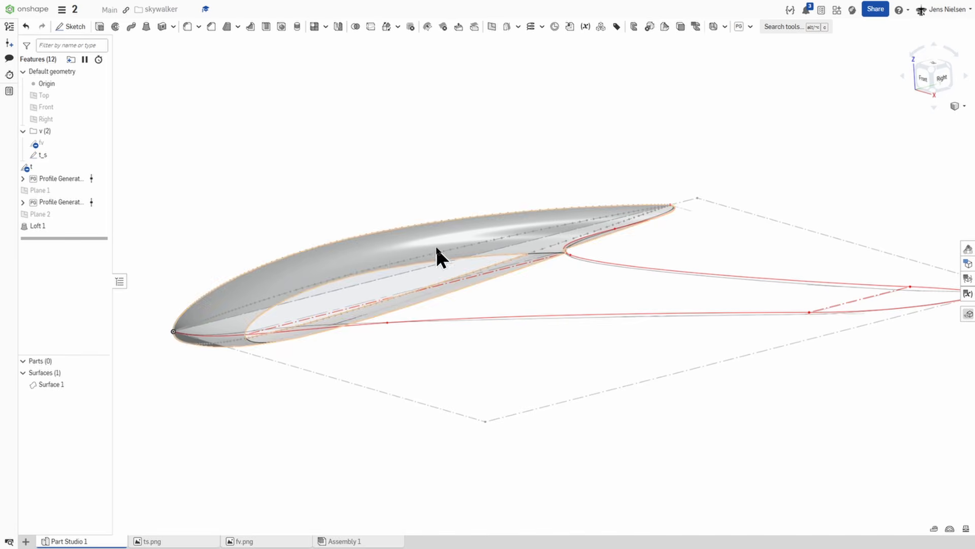
{"action": "mouse_move", "coordinate": [438, 330]}
{"action": "right_mouse_down"}
{"action": "mouse_move", "coordinate": [520, 333]}
{"action": "mouse_move", "coordinate": [505, 291]}
{"action": "right_mouse_up"}
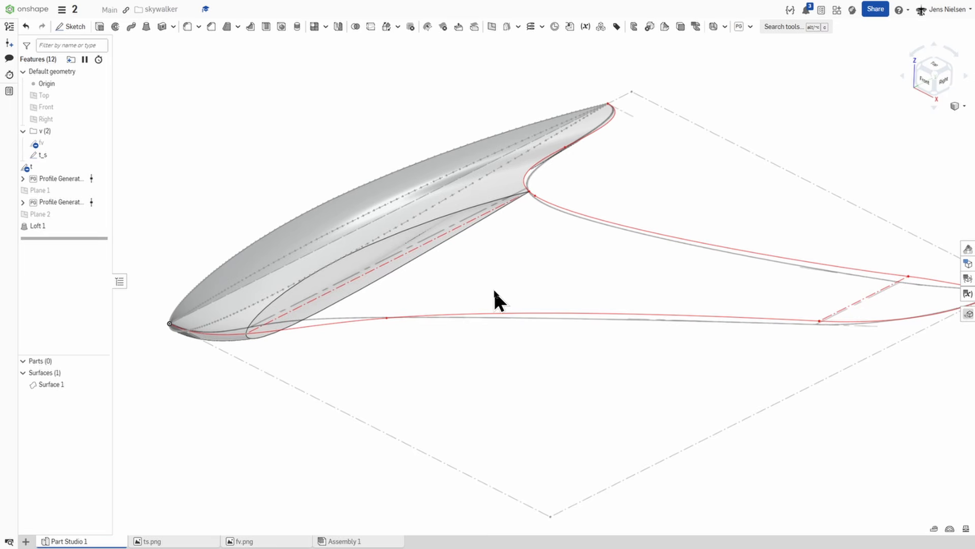
{"action": "left_click", "coordinate": [64, 213]}
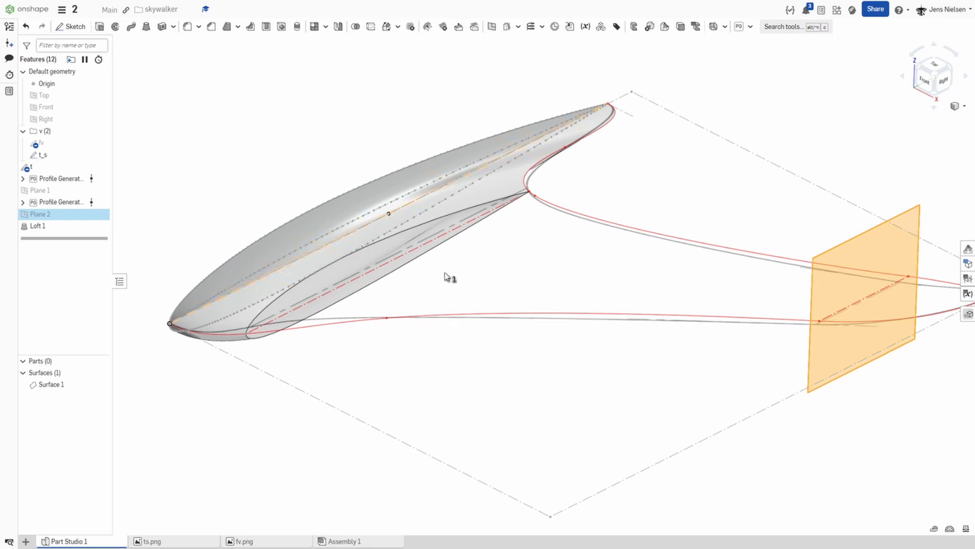
{"action": "right_click_drag", "start_coordinate": [823, 326], "coordinate": [626, 355]}
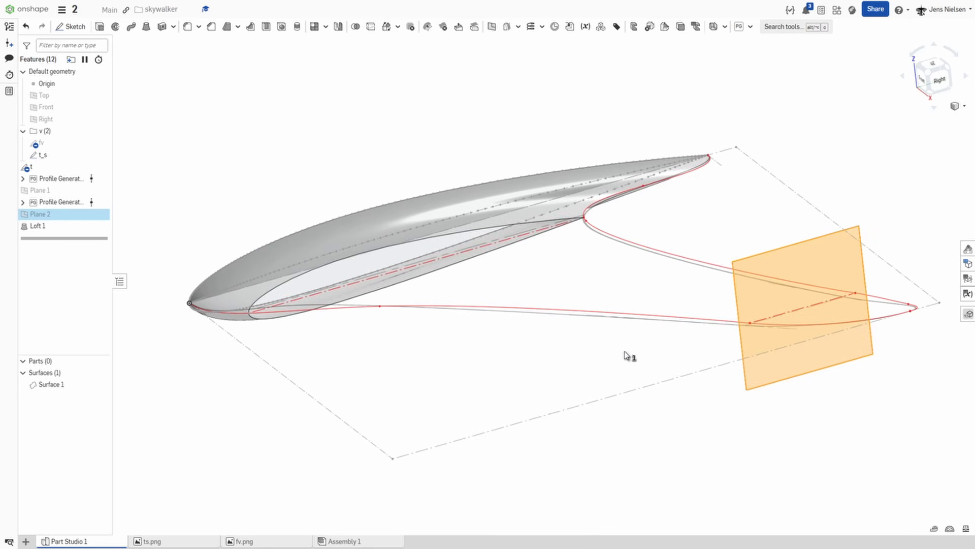
{"action": "left_click", "coordinate": [739, 27]}
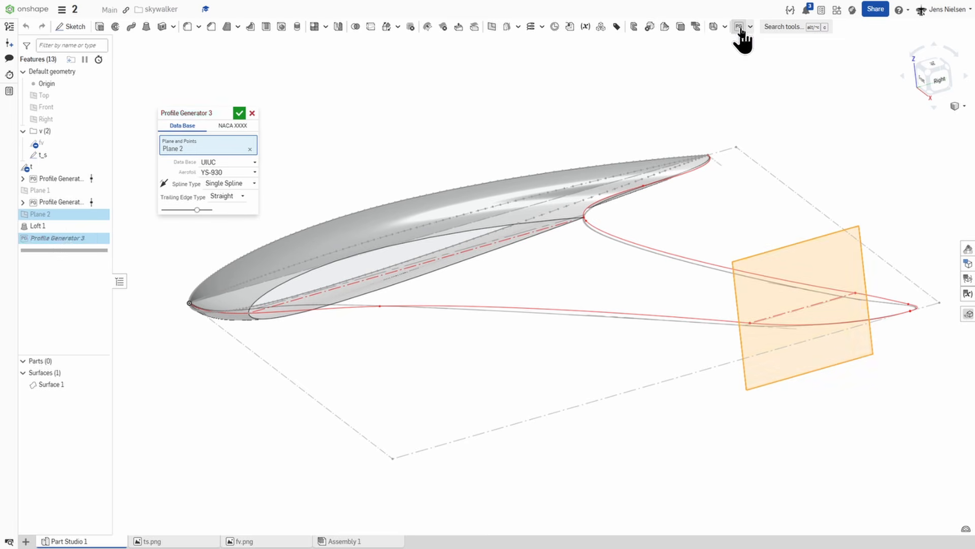
{"action": "left_click", "coordinate": [233, 126]}
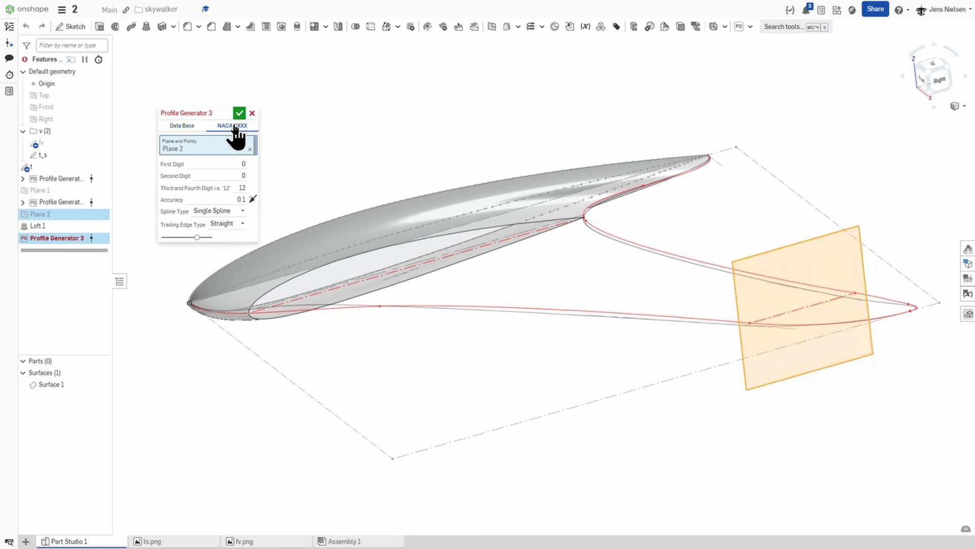
{"action": "left_click", "coordinate": [241, 163]}
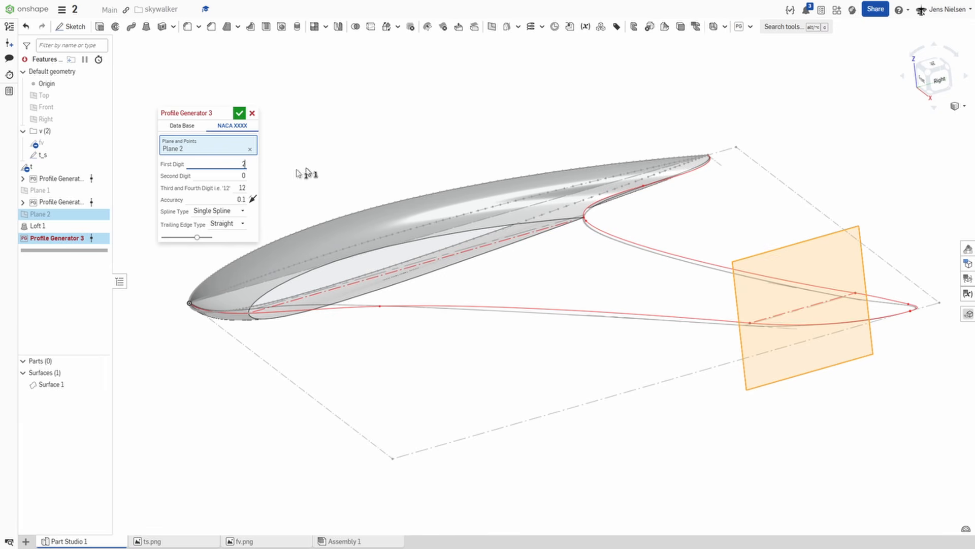
{"action": "key", "text": "Tab"}
{"action": "type", "text": "4"}
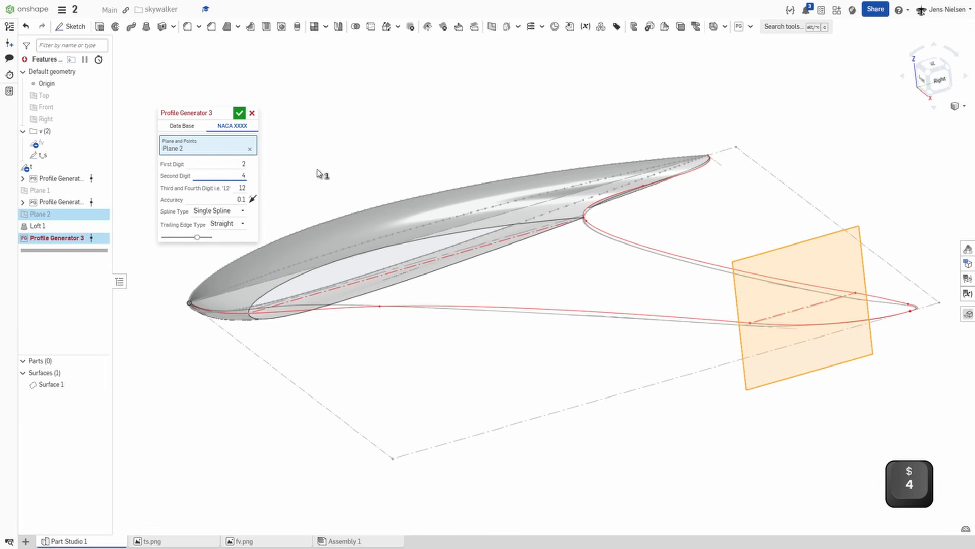
{"action": "left_click", "coordinate": [751, 324]}
{"action": "left_click", "coordinate": [859, 297]}
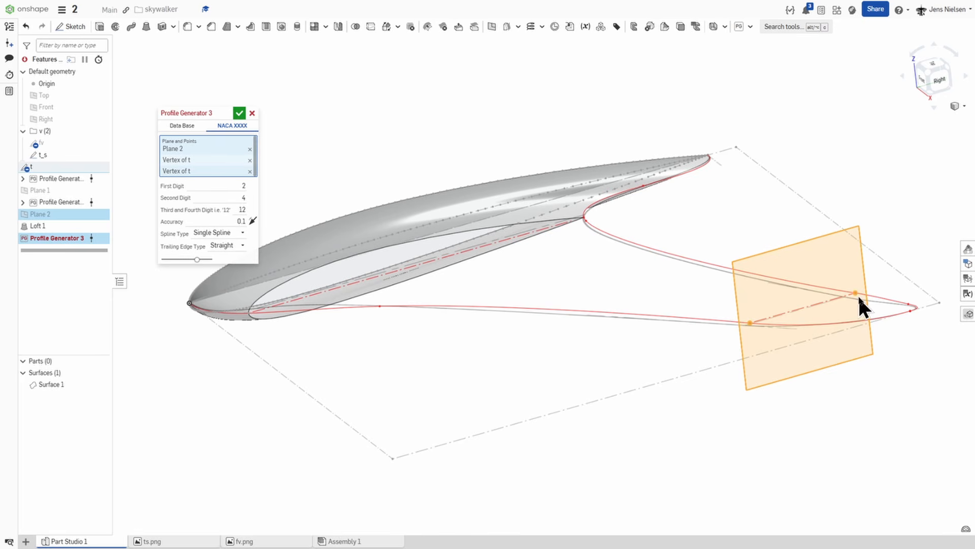
{"action": "left_click", "coordinate": [240, 113]}
Open Plane 2's definition to check its Flip normal option against the outer profile, and accept it
{"action": "right_click_drag", "start_coordinate": [772, 316], "coordinate": [802, 333]}
{"action": "scroll", "coordinate": [244, 267], "scroll_direction": "up", "scroll_amount": 2}
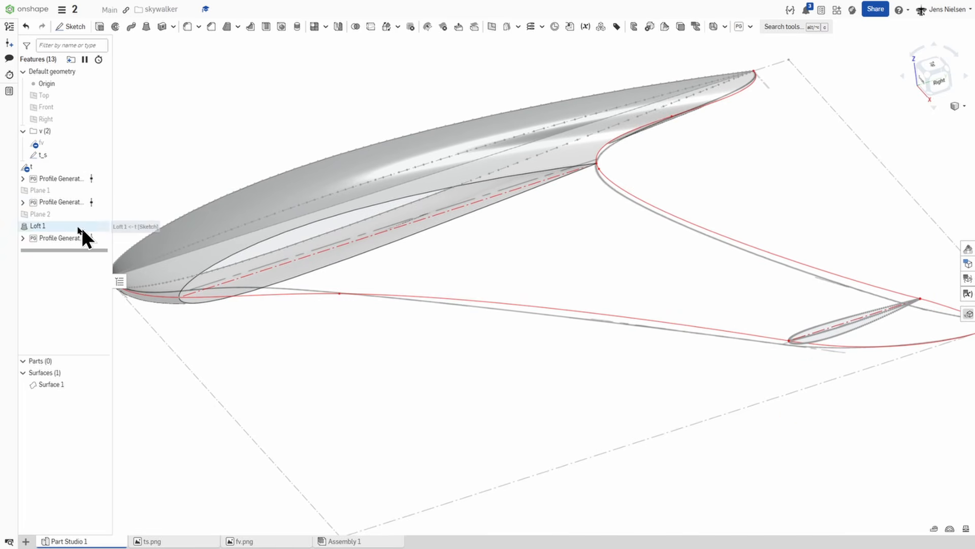
{"action": "right_click", "coordinate": [59, 218]}
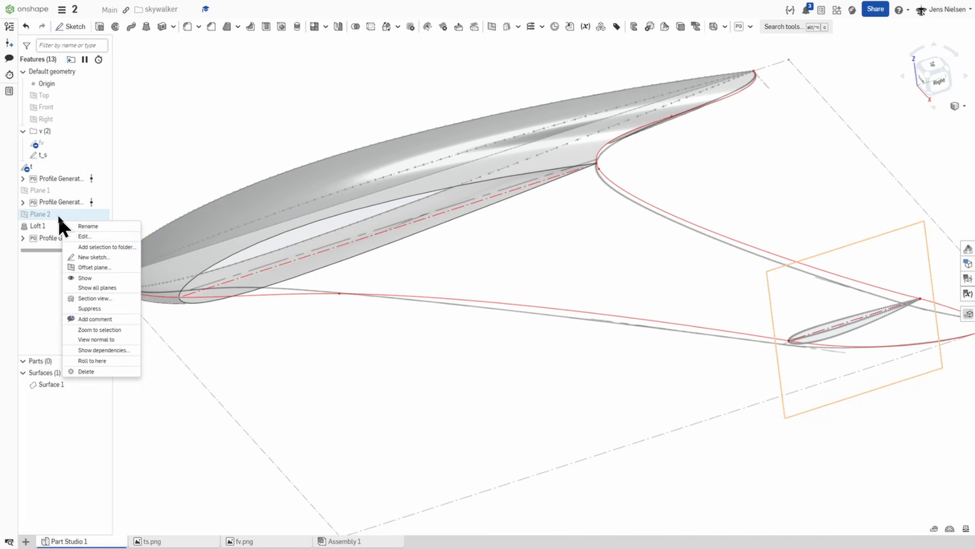
{"action": "left_click", "coordinate": [94, 237]}
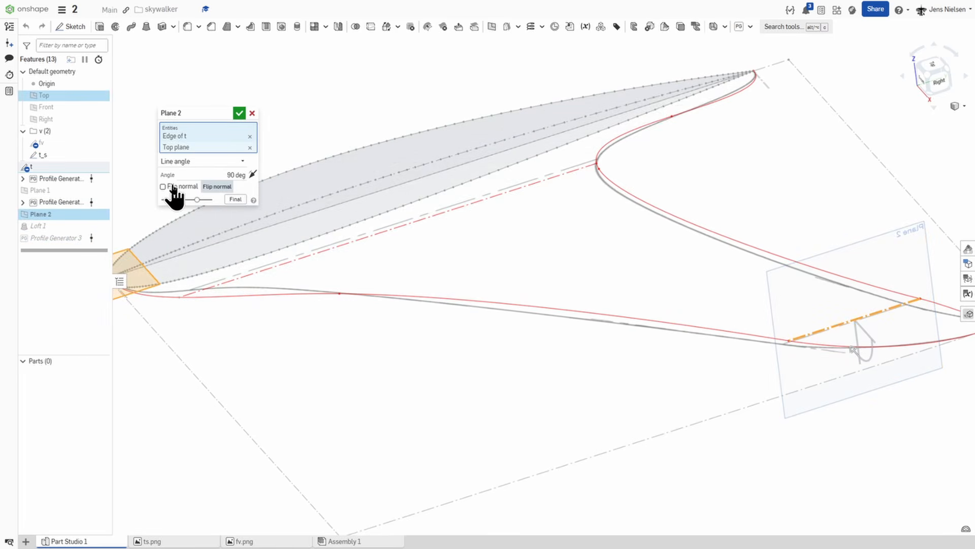
{"action": "left_click", "coordinate": [239, 114]}
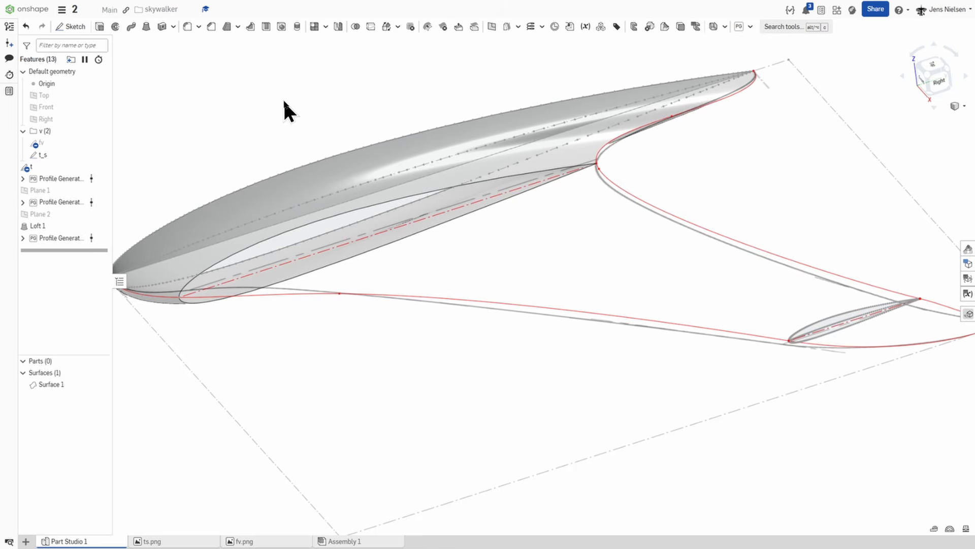
Start a second surface Loft using the outer and inner aerofoil sketches as profiles
{"action": "key", "text": "f"}
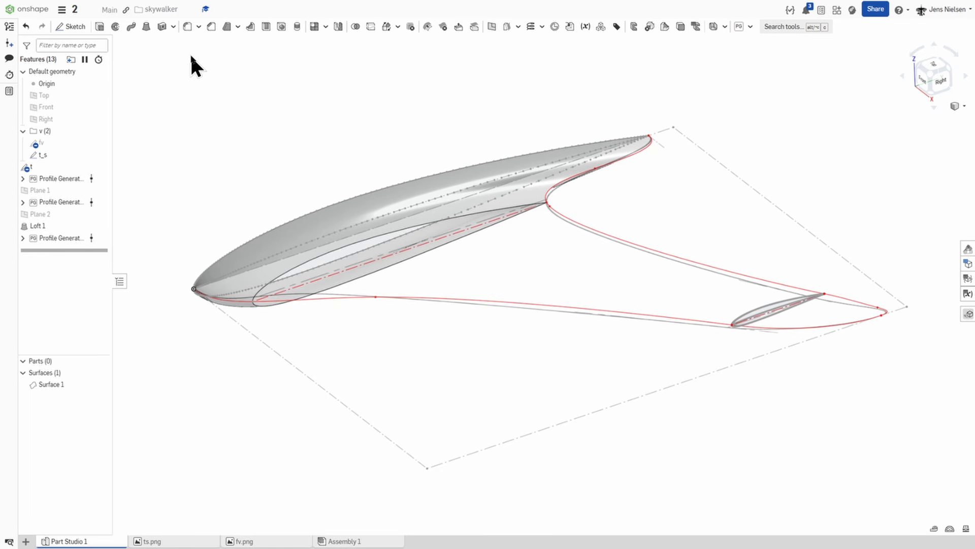
{"action": "left_click", "coordinate": [146, 28]}
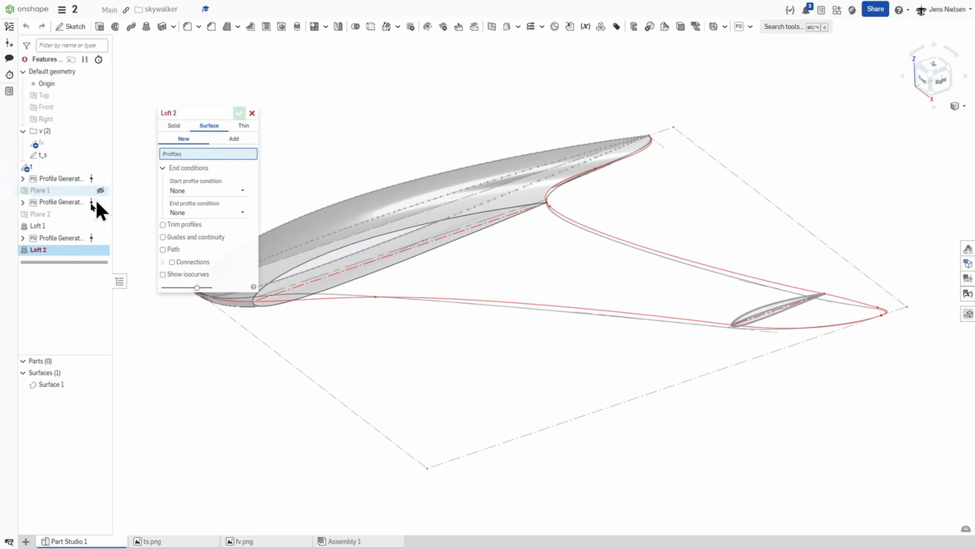
{"action": "left_click", "coordinate": [23, 237]}
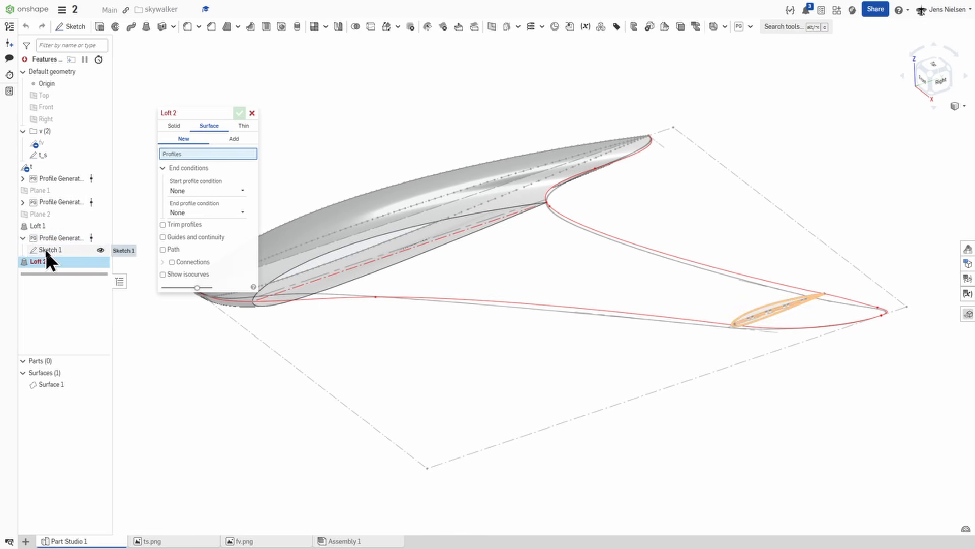
{"action": "left_click", "coordinate": [44, 249]}
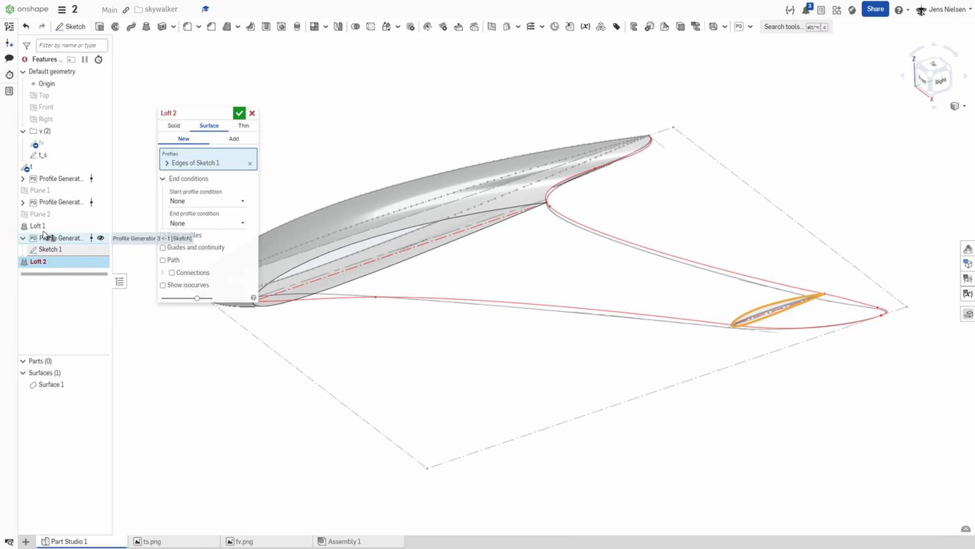
{"action": "left_click", "coordinate": [22, 202]}
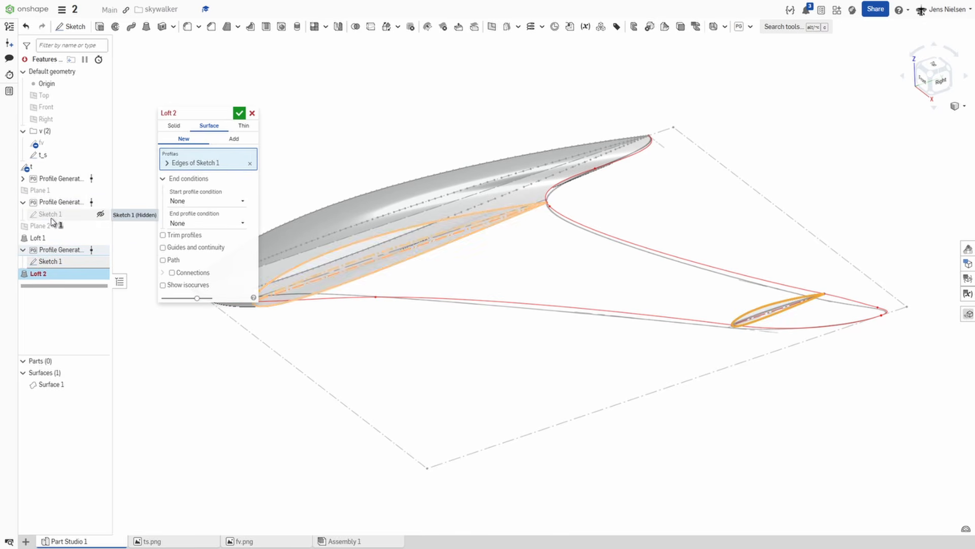
{"action": "left_click", "coordinate": [51, 217]}
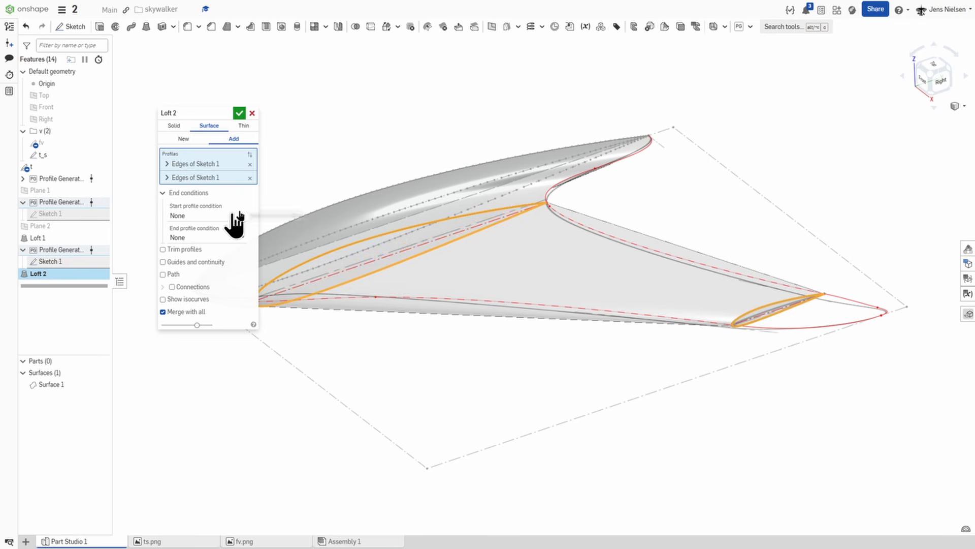
Enable guides for the second loft and pick the outline sketch's trailing and leading edge curves as guides
{"action": "left_click", "coordinate": [163, 262]}
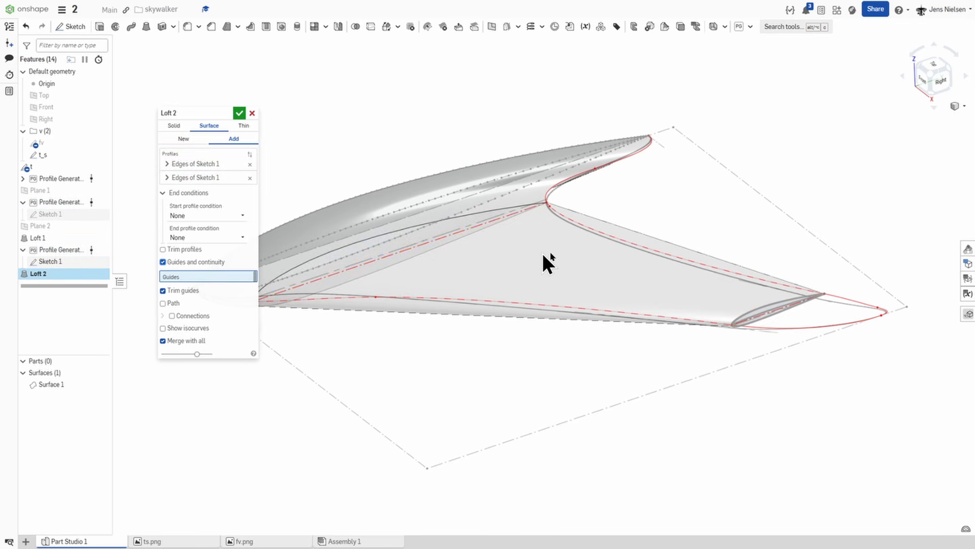
{"action": "left_click", "coordinate": [662, 247]}
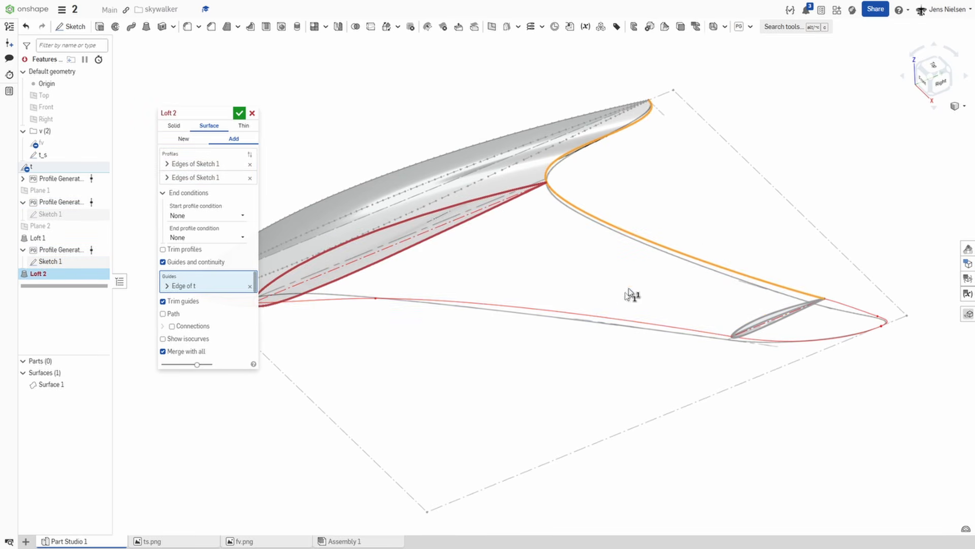
{"action": "left_click", "coordinate": [613, 323]}
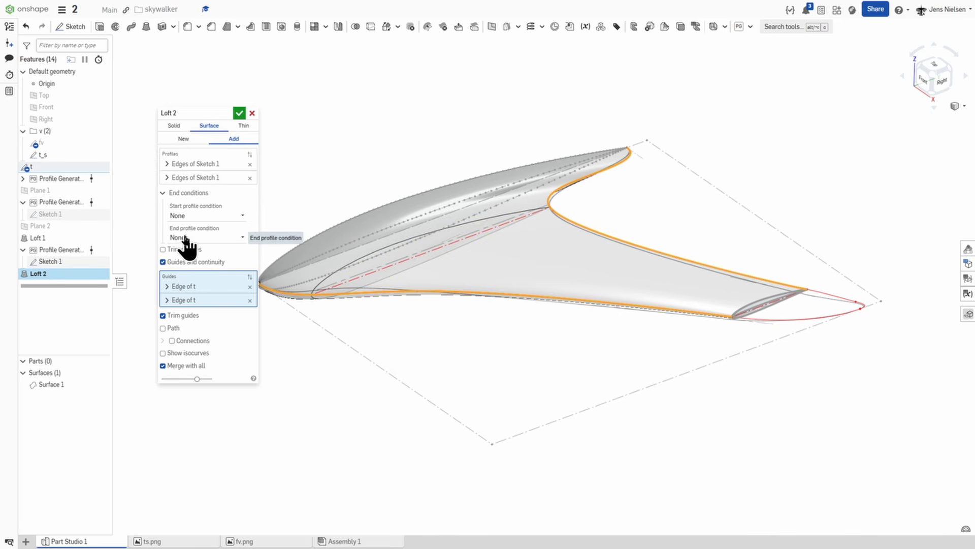
Set the loft's end profile condition to Match tangent with the adjacent Loft 1 face, and accept the loft
{"action": "left_click", "coordinate": [242, 236]}
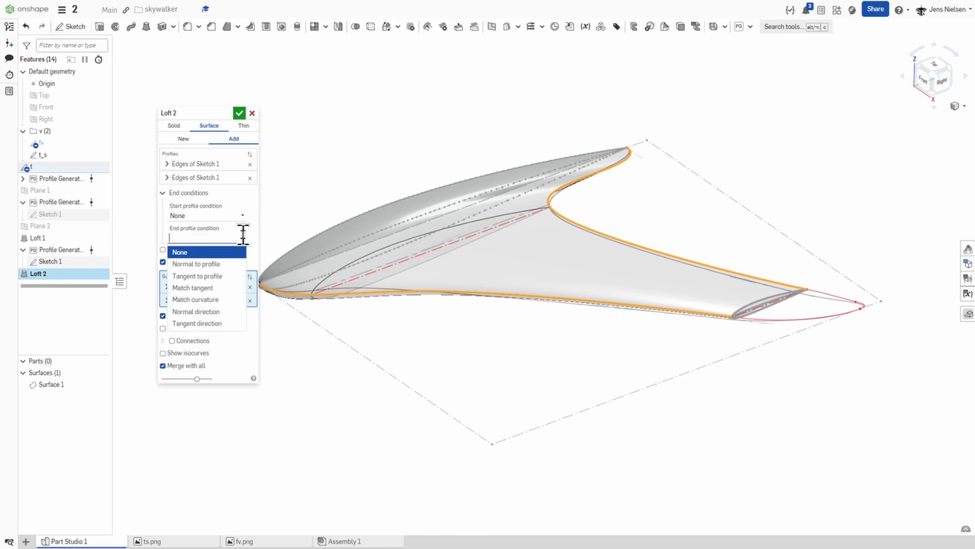
{"action": "left_click", "coordinate": [211, 288]}
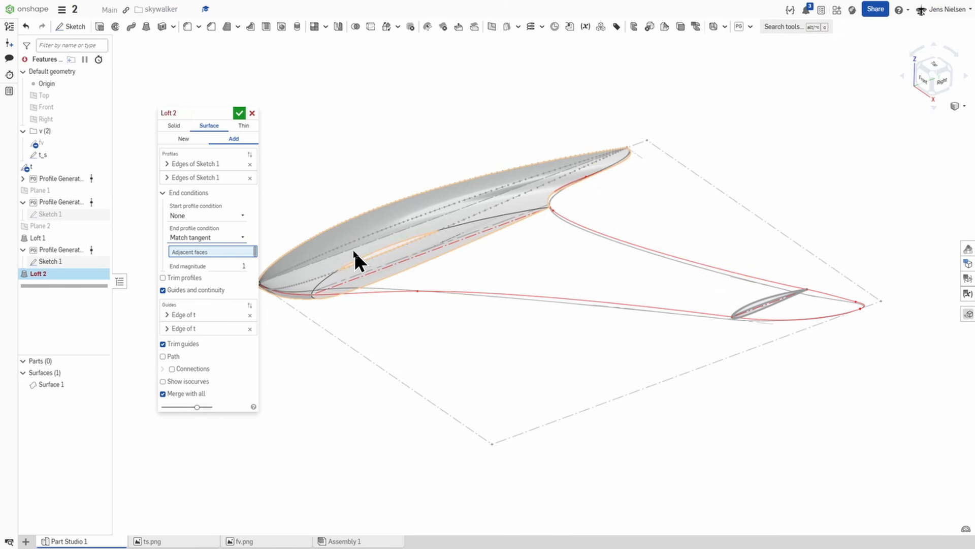
{"action": "left_click", "coordinate": [338, 259]}
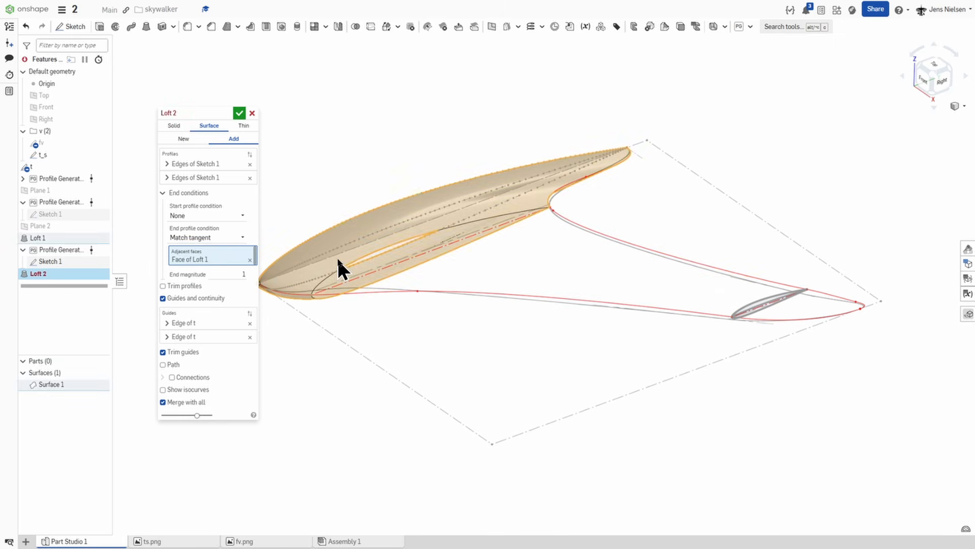
{"action": "left_click", "coordinate": [240, 114]}
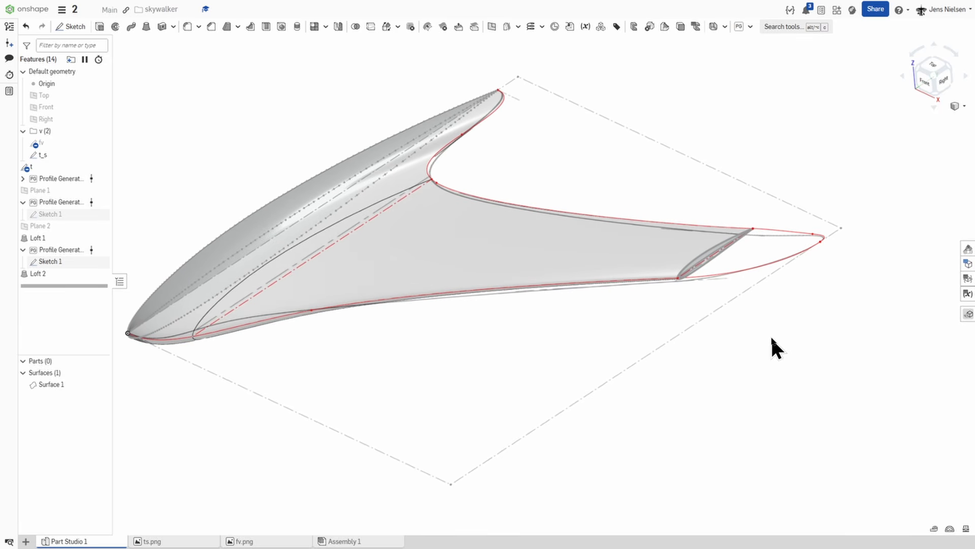
Start a new sketch on the Front plane and show the fv front-view sketch as reference
{"action": "key", "text": "s"}
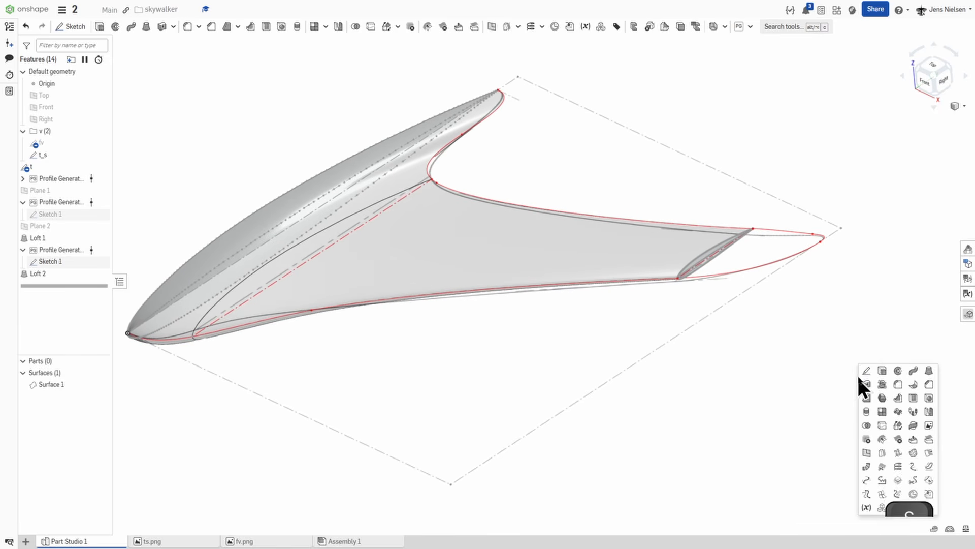
{"action": "left_click", "coordinate": [866, 374]}
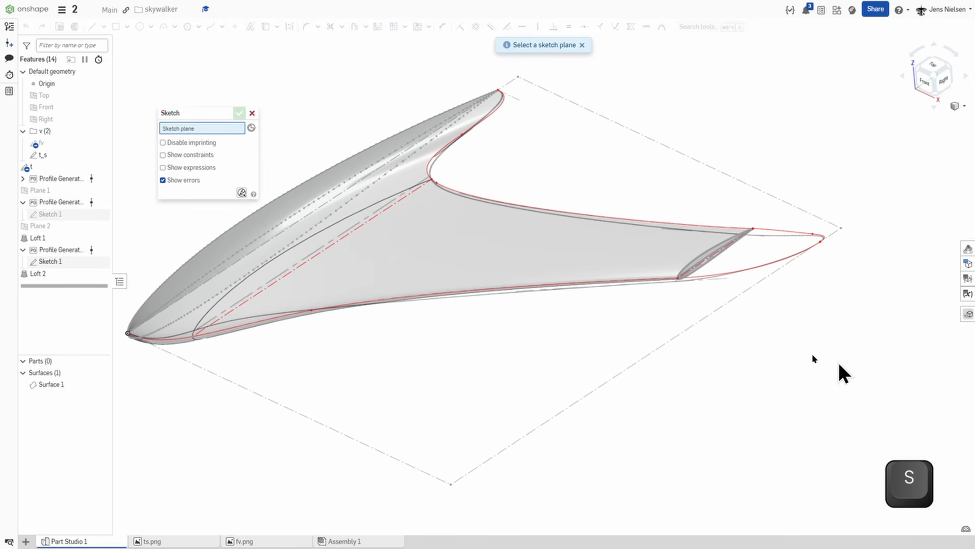
{"action": "left_click", "coordinate": [69, 106]}
{"action": "key", "text": "n"}
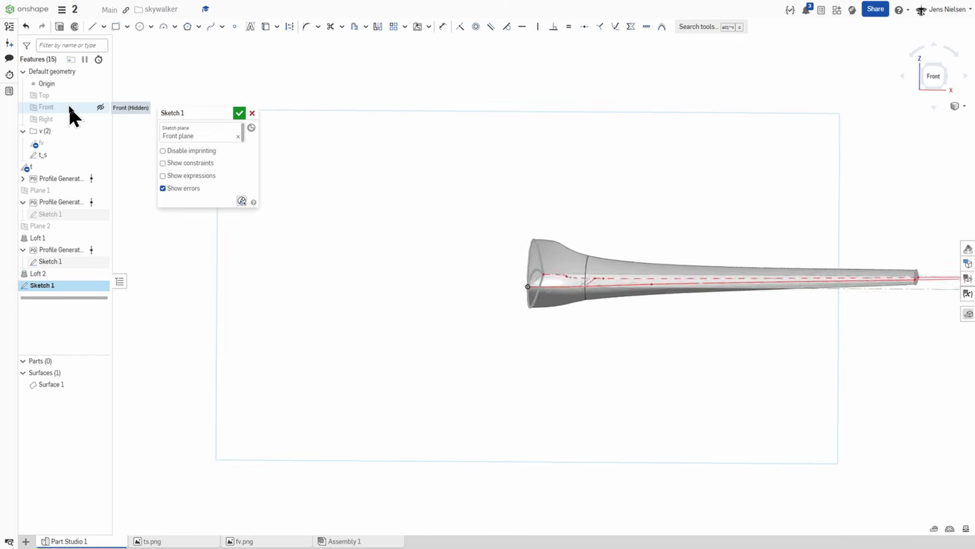
{"action": "key", "text": "f"}
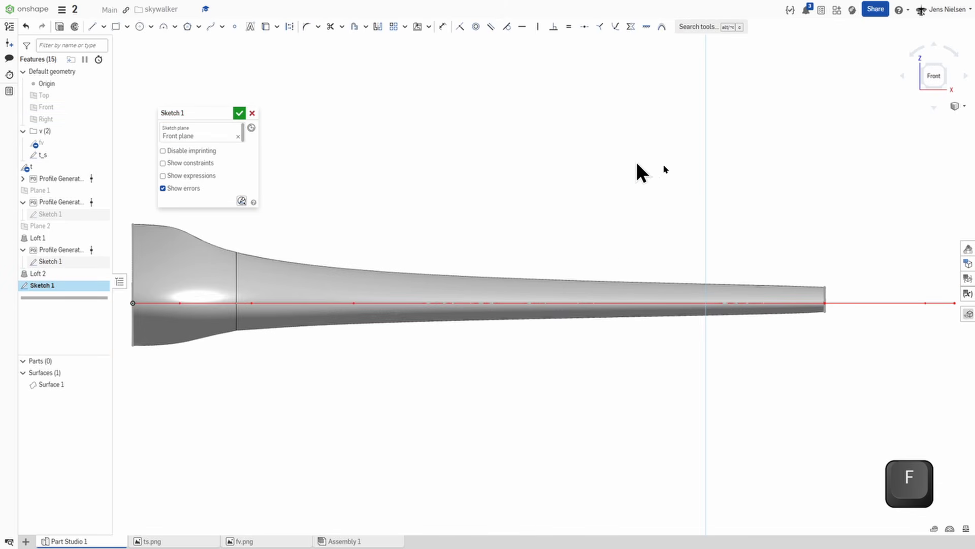
{"action": "key", "text": "f"}
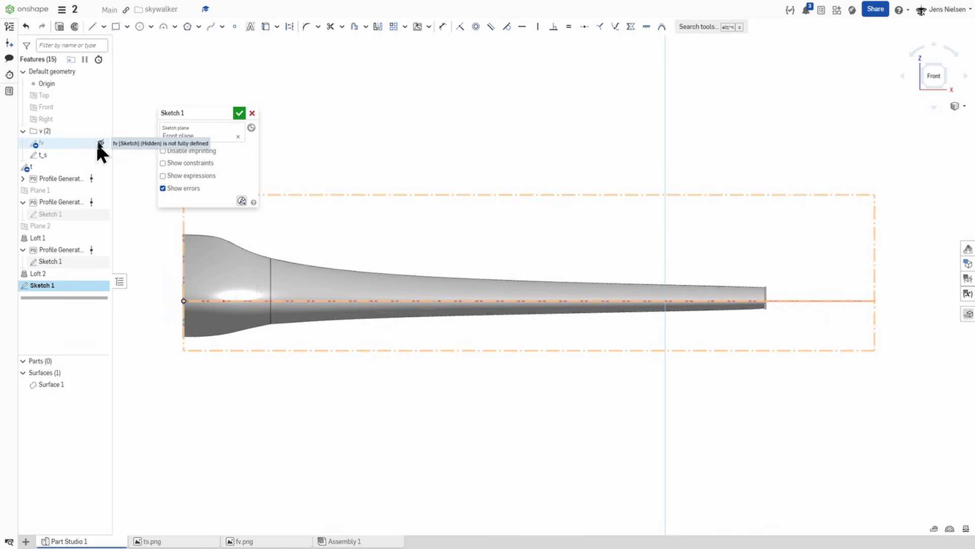
{"action": "left_click", "coordinate": [100, 143]}
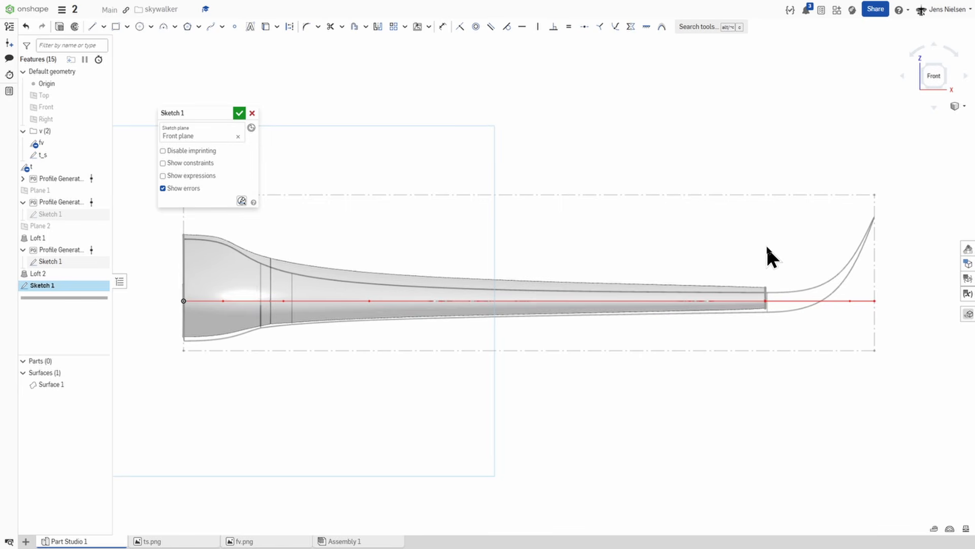
Draw a spline from the wing's outer end to the fv winglet tip and pull its control points into an upward curve
{"action": "key", "text": "s"}
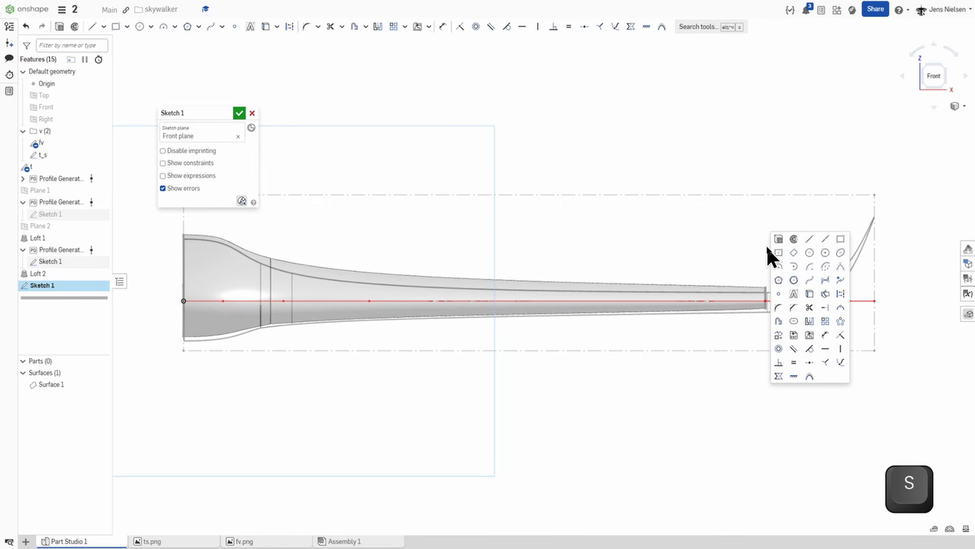
{"action": "left_click", "coordinate": [809, 277]}
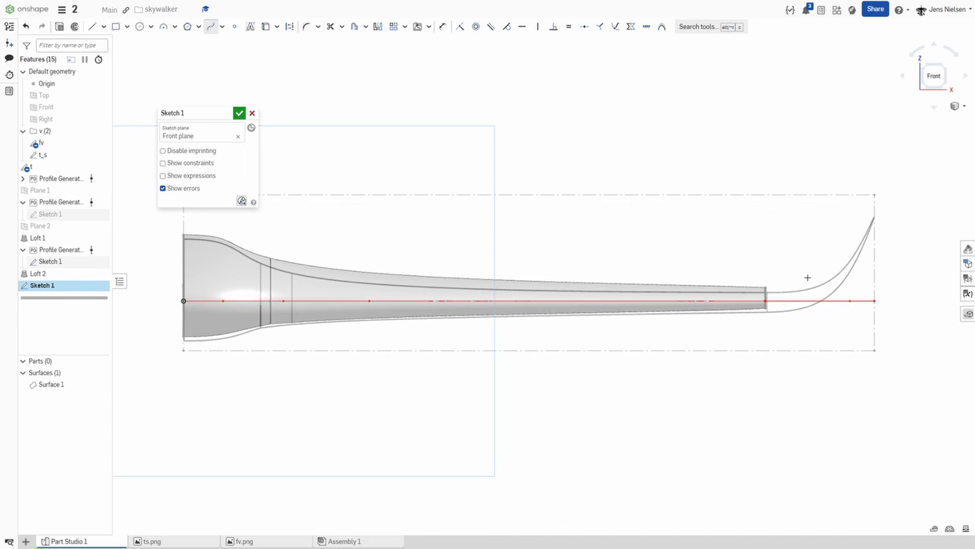
{"action": "left_click", "coordinate": [776, 294]}
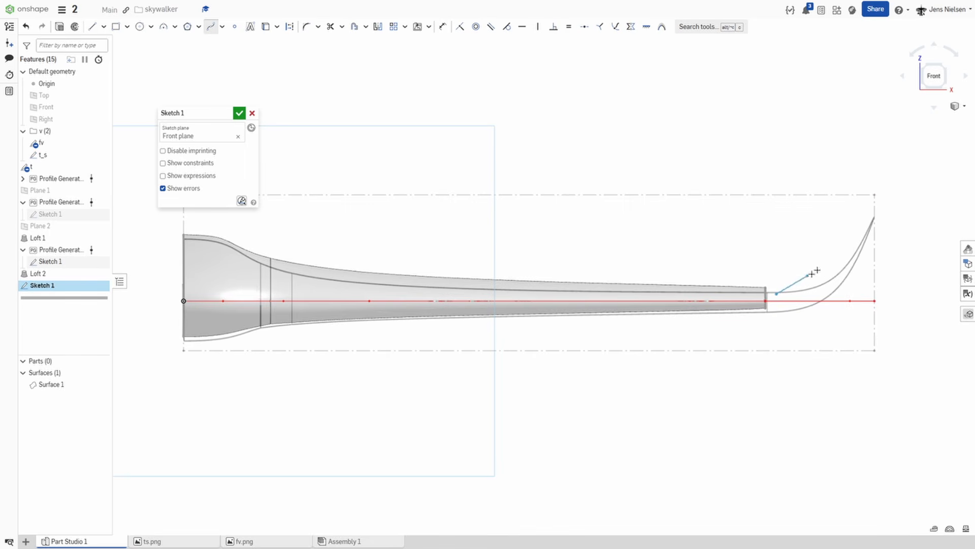
{"action": "left_click", "coordinate": [873, 217]}
{"action": "key", "text": "Escape"}
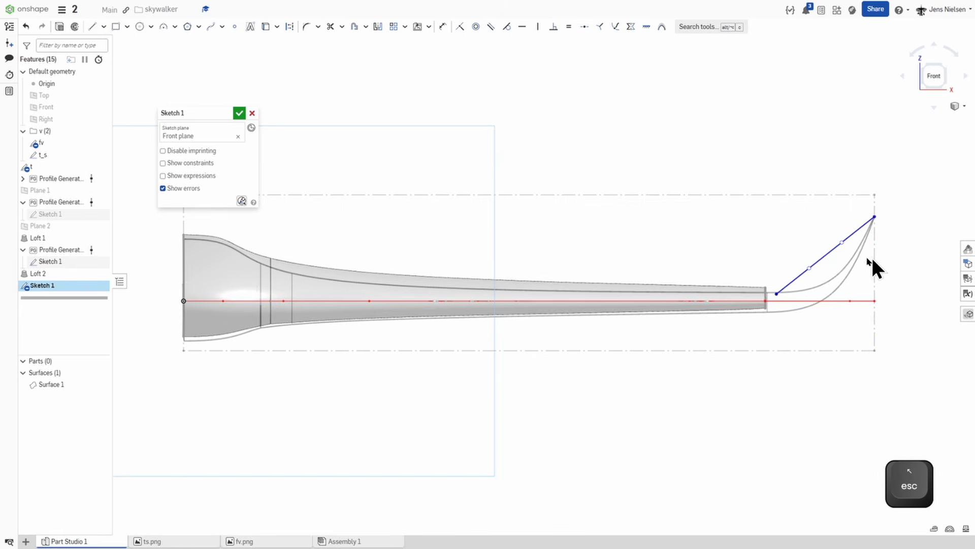
{"action": "left_click_drag", "start_coordinate": [840, 243], "coordinate": [813, 290]}
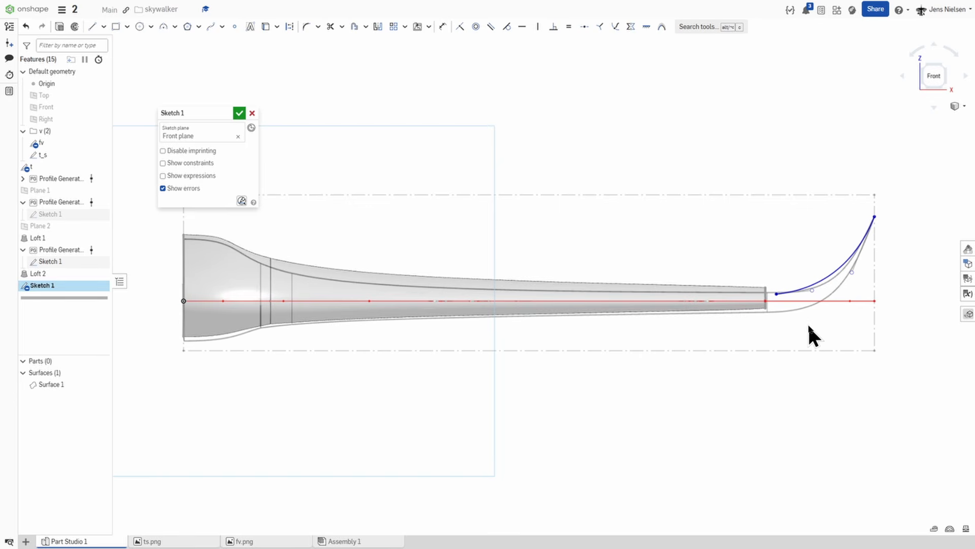
Project the outline's leading-edge tip curve into the front sketch with Use and convert the resulting line to construction
{"action": "right_click_drag", "start_coordinate": [807, 324], "coordinate": [809, 276]}
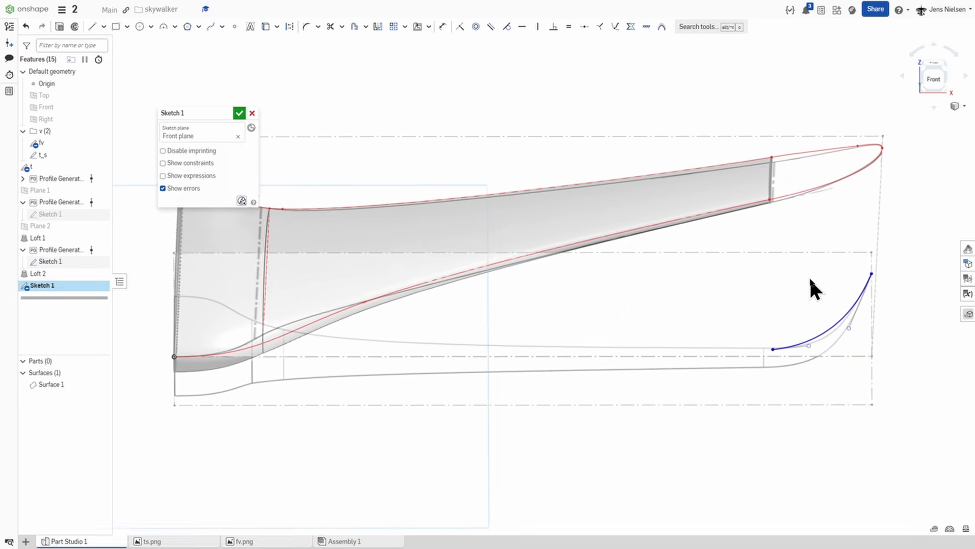
{"action": "key", "text": "f"}
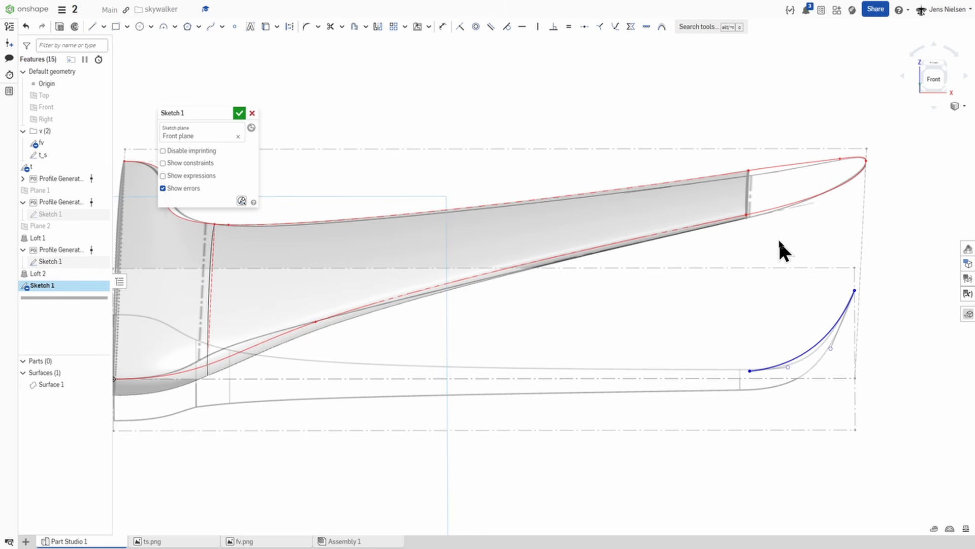
{"action": "key", "text": "u"}
{"action": "left_click", "coordinate": [772, 211]}
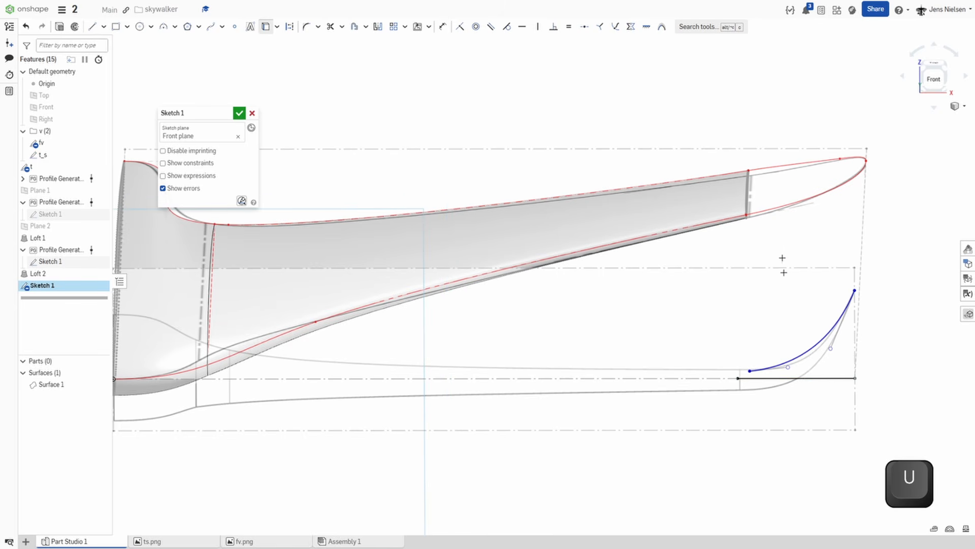
{"action": "key", "text": "Escape"}
{"action": "left_click", "coordinate": [795, 377]}
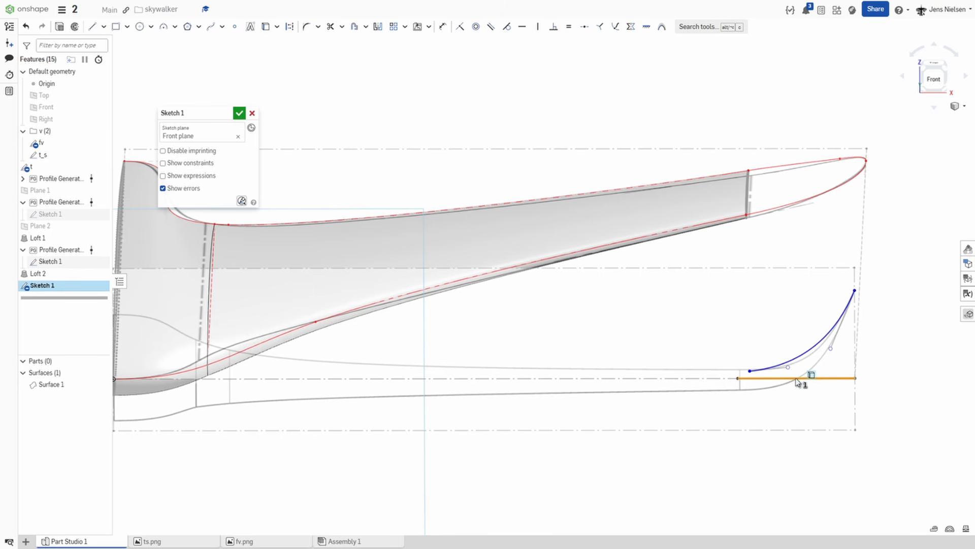
{"action": "key", "text": "q"}
{"action": "left_click", "coordinate": [788, 425]}
Make the spline's inner endpoint coincident with the construction line's inner end, and its starting control segment parallel to that line
{"action": "key", "text": "i"}
{"action": "left_click", "coordinate": [749, 368]}
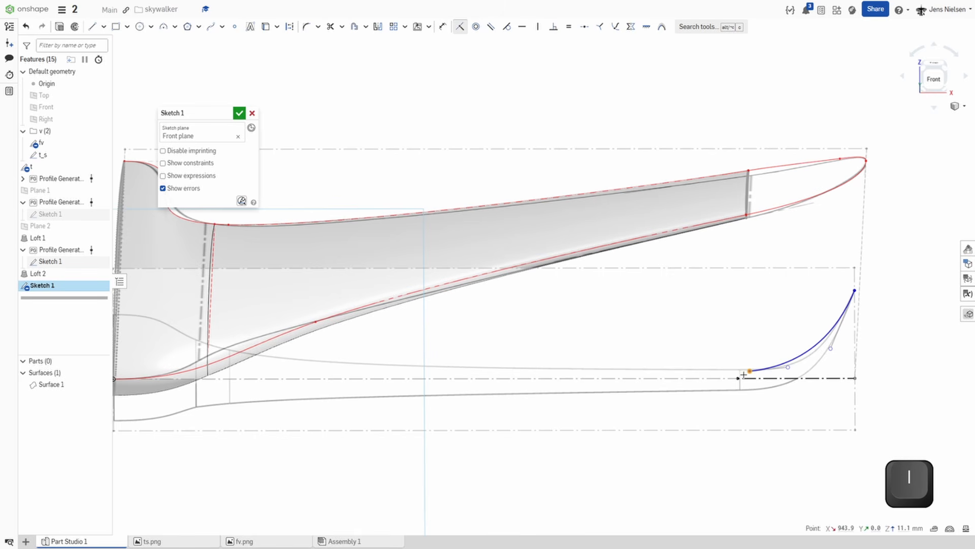
{"action": "left_click", "coordinate": [738, 378]}
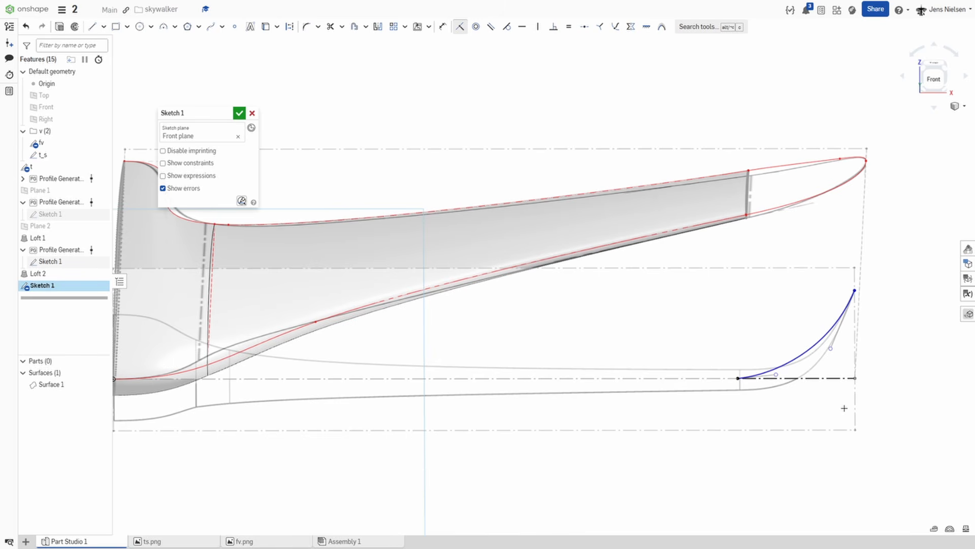
{"action": "key", "text": "b"}
{"action": "left_click", "coordinate": [769, 376]}
{"action": "left_click", "coordinate": [782, 378]}
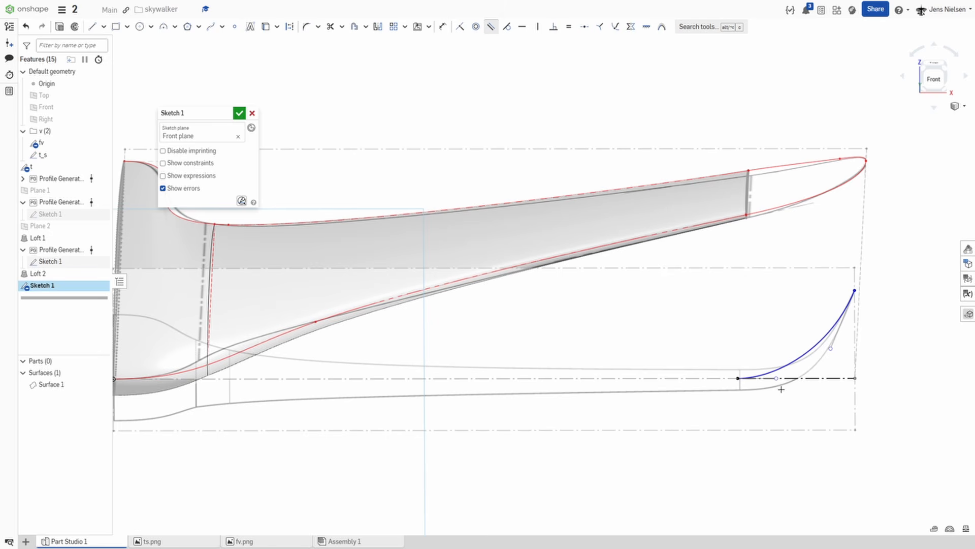
{"action": "key", "text": "Escape"}
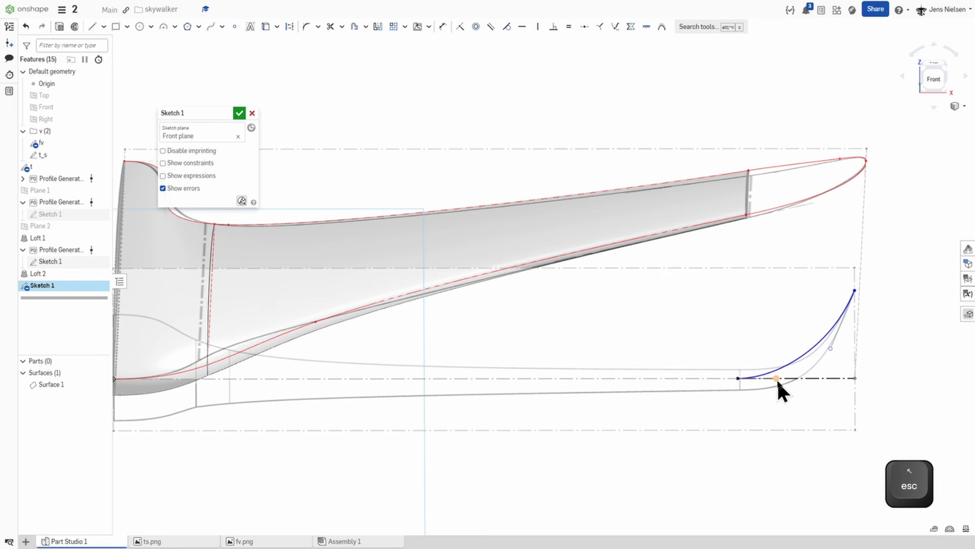
Move the spline's two control points so it runs between the fv sketch's winglet curves, and accept the sketch
{"action": "left_click_drag", "start_coordinate": [776, 379], "coordinate": [813, 379]}
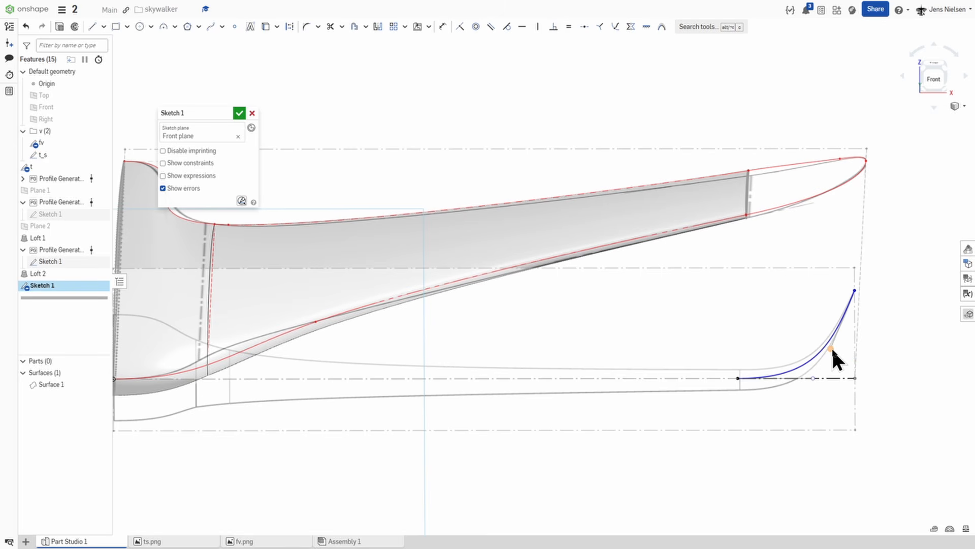
{"action": "left_click_drag", "start_coordinate": [831, 348], "coordinate": [834, 350]}
{"action": "left_click", "coordinate": [242, 111]}
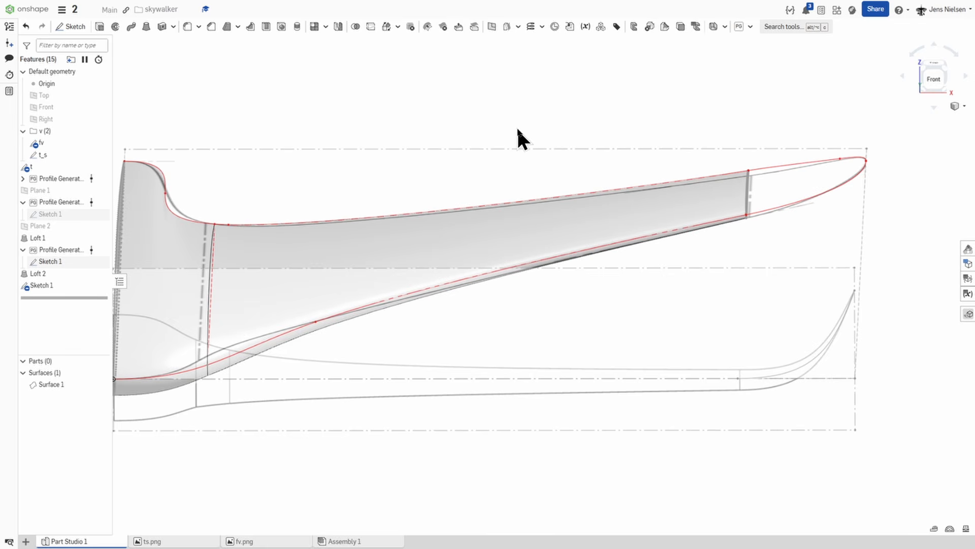
Create a two-sketch projected curve from the front-view winglet spline and the outline's trailing-edge tip curve
{"action": "scroll", "coordinate": [514, 128], "scroll_direction": "down", "scroll_amount": 3}
{"action": "right_click_drag", "start_coordinate": [514, 128], "coordinate": [517, 130]}
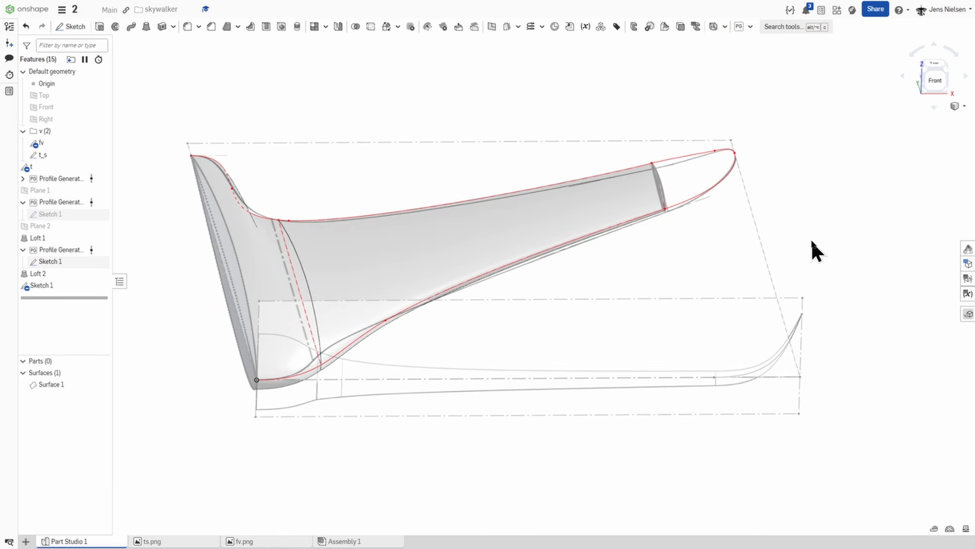
{"action": "left_click", "coordinate": [542, 27]}
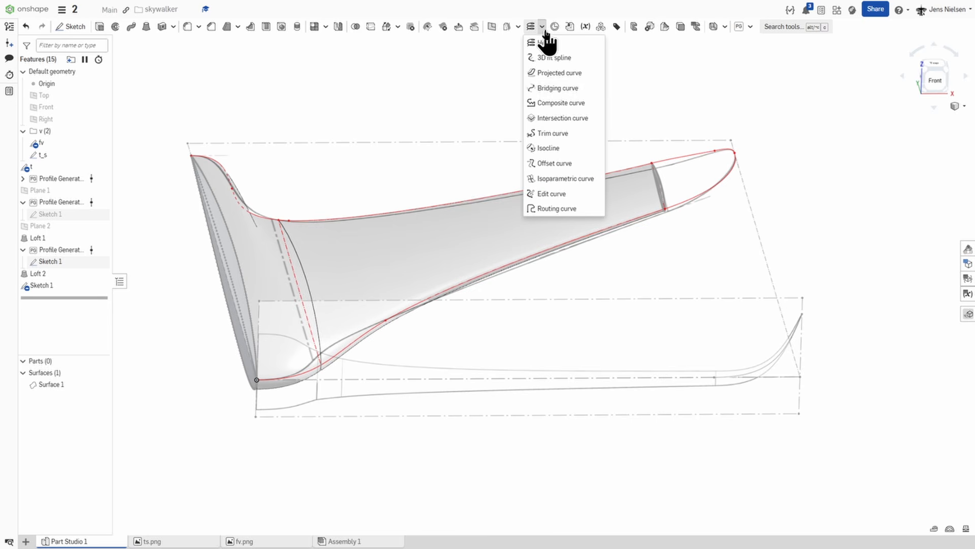
{"action": "left_click", "coordinate": [559, 81]}
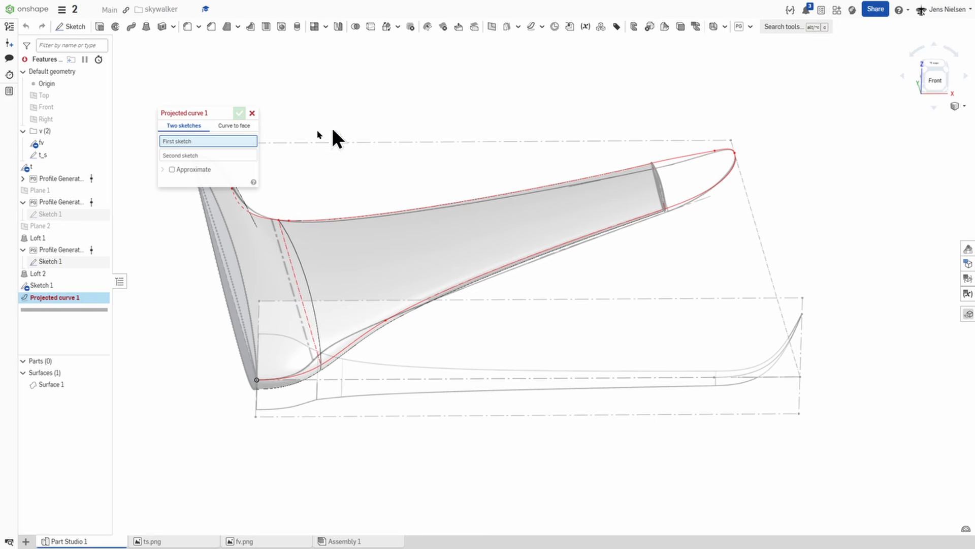
{"action": "left_click", "coordinate": [749, 370]}
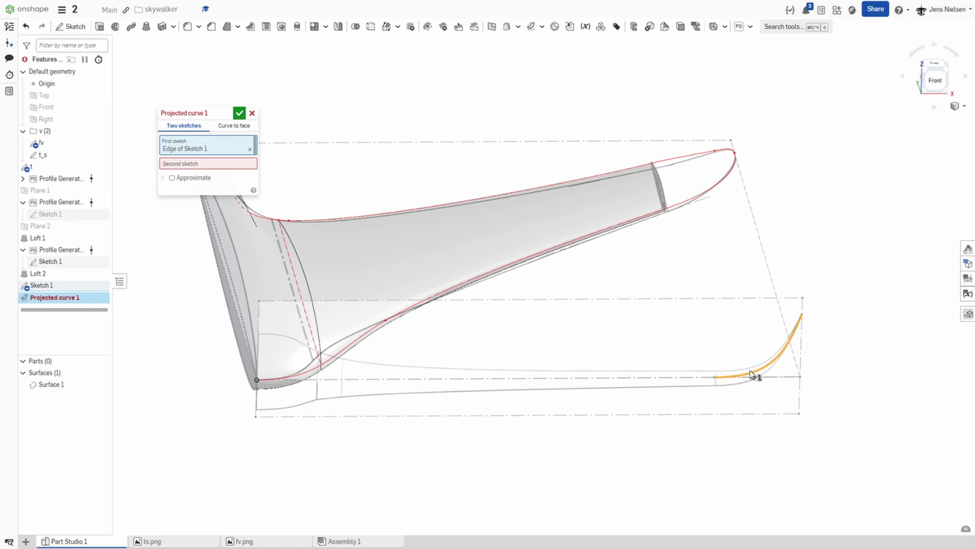
{"action": "left_click", "coordinate": [221, 164]}
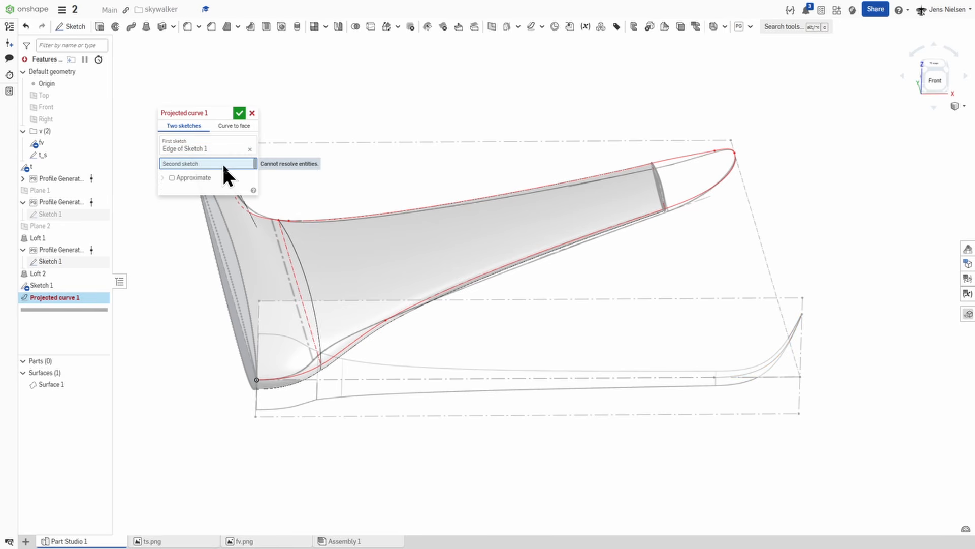
{"action": "left_click", "coordinate": [665, 161]}
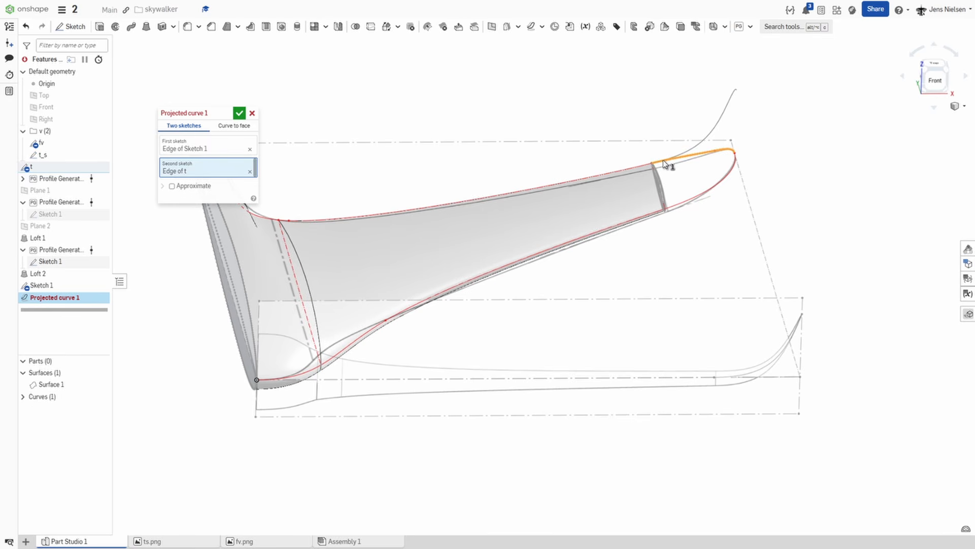
{"action": "left_click", "coordinate": [239, 112]}
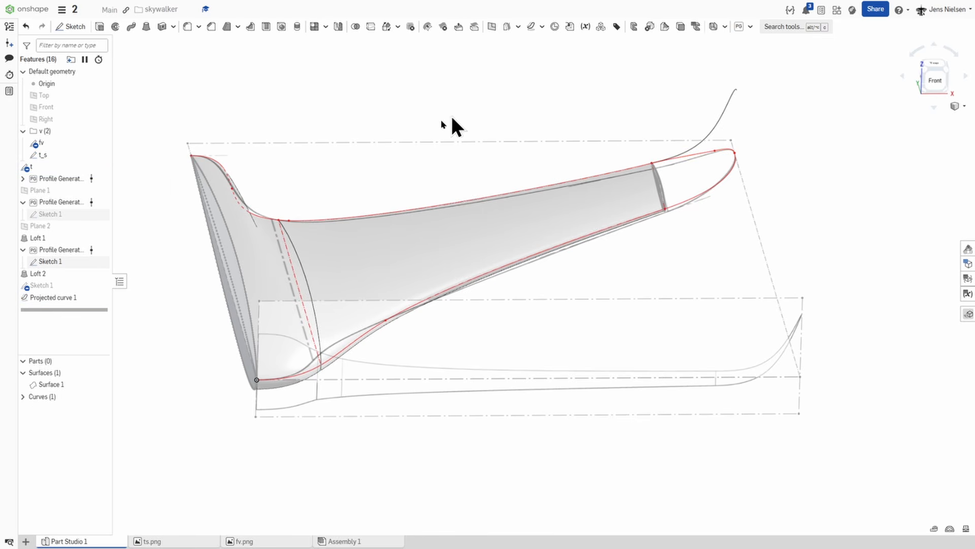
Show Sketch 1 and create a two-sketch projected curve from its winglet spline and the outline's leading-edge tip curve
{"action": "left_click", "coordinate": [101, 286]}
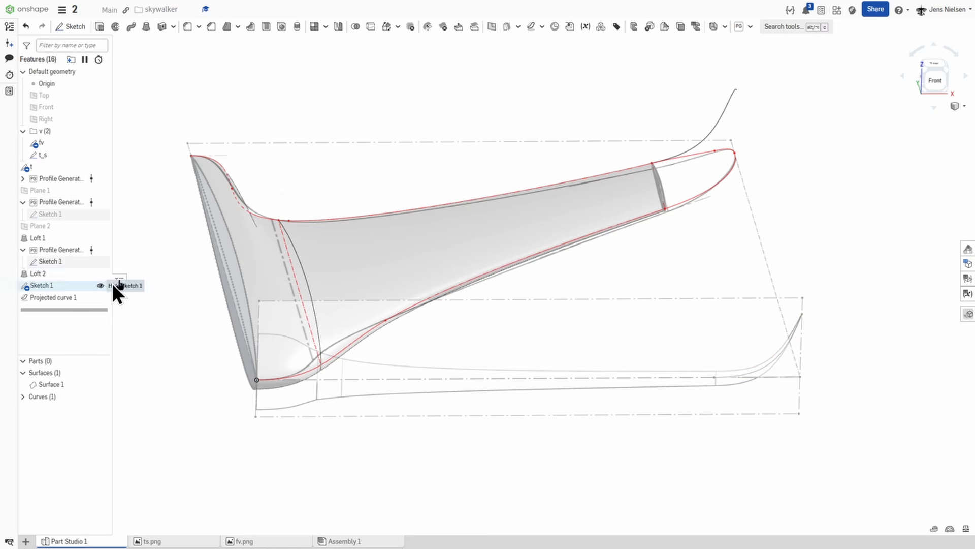
{"action": "left_click", "coordinate": [530, 28]}
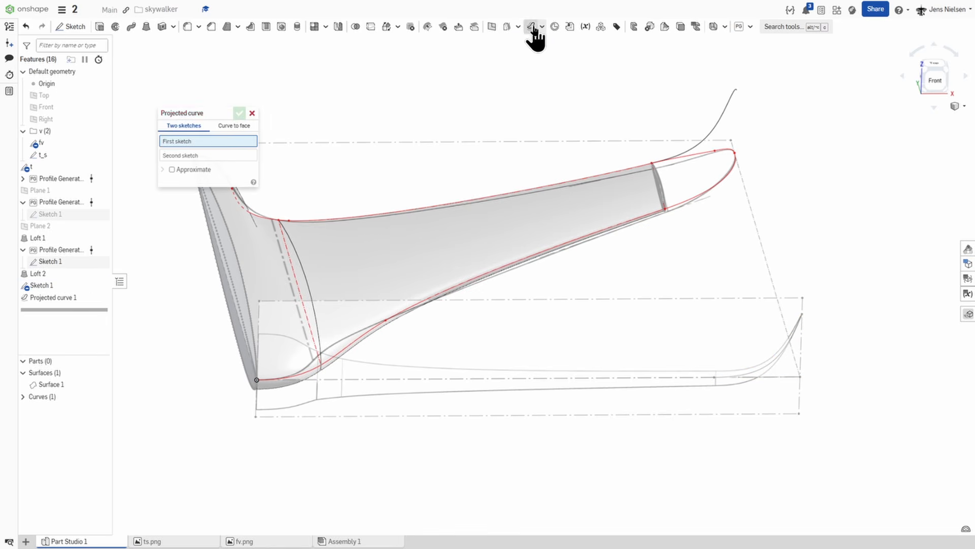
{"action": "left_click", "coordinate": [765, 364]}
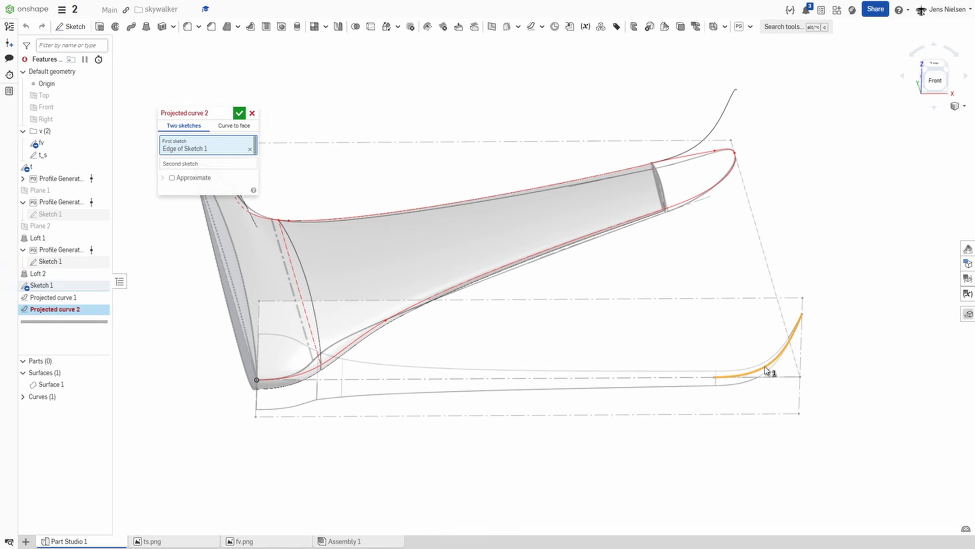
{"action": "left_click", "coordinate": [212, 162]}
{"action": "left_click", "coordinate": [694, 197]}
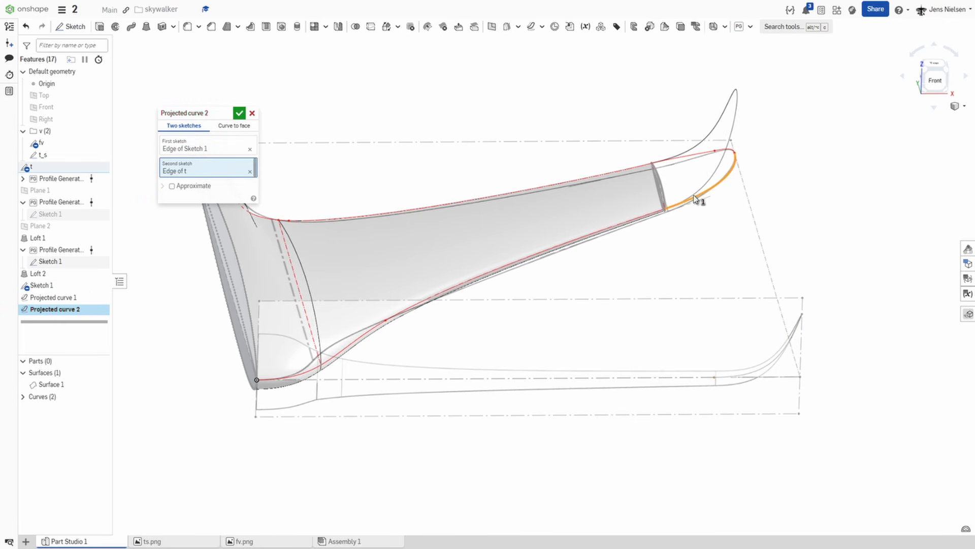
{"action": "left_click", "coordinate": [239, 113]}
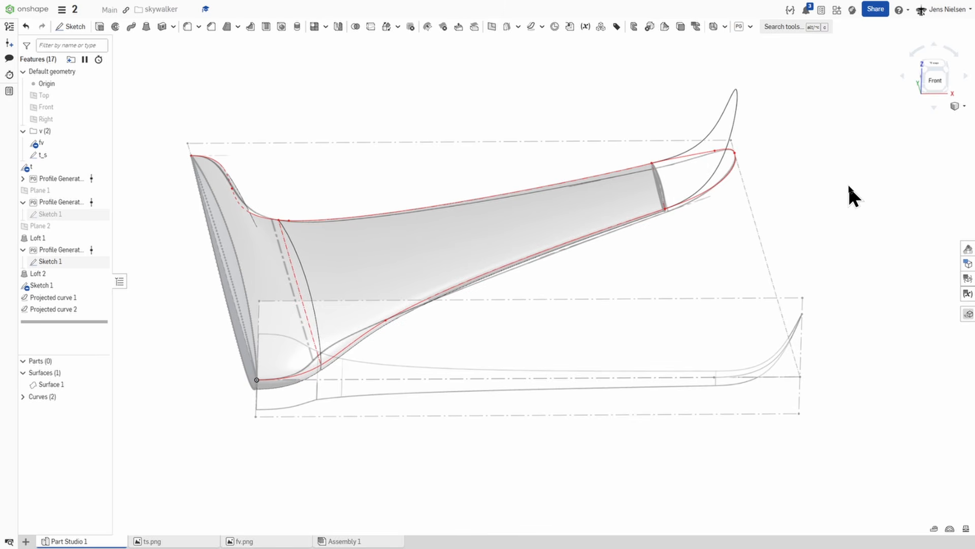
Hide the fv, t_s, Sketch 1 and t sketches so only the lofted surface and projected curves are displayed
{"action": "right_click_drag", "start_coordinate": [592, 133], "coordinate": [322, 119]}
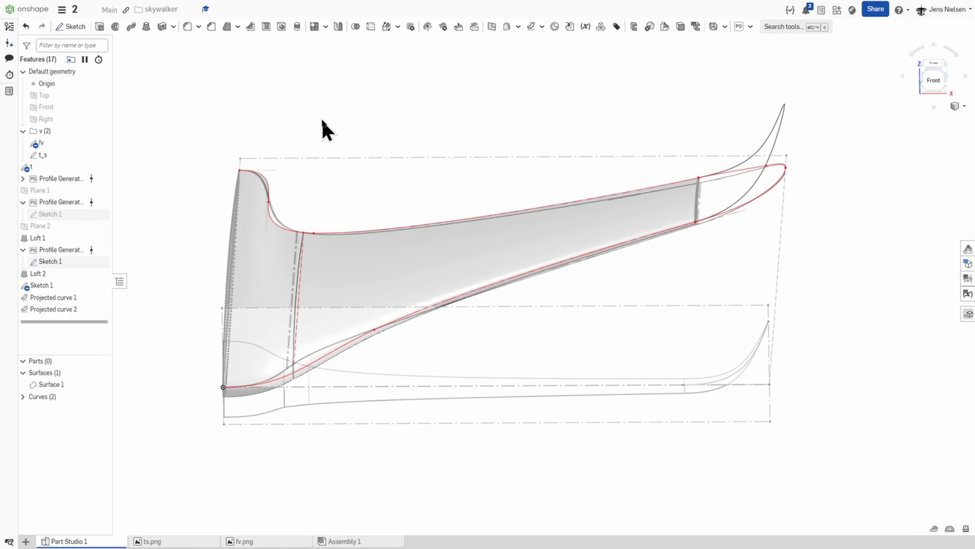
{"action": "left_click", "coordinate": [100, 143]}
{"action": "left_click", "coordinate": [100, 155]}
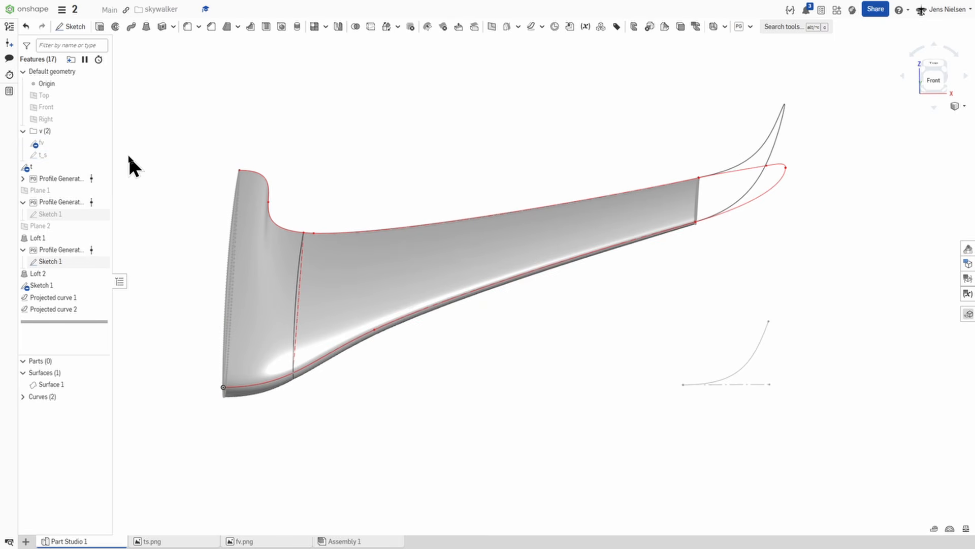
{"action": "right_click_drag", "start_coordinate": [123, 157], "coordinate": [146, 157]}
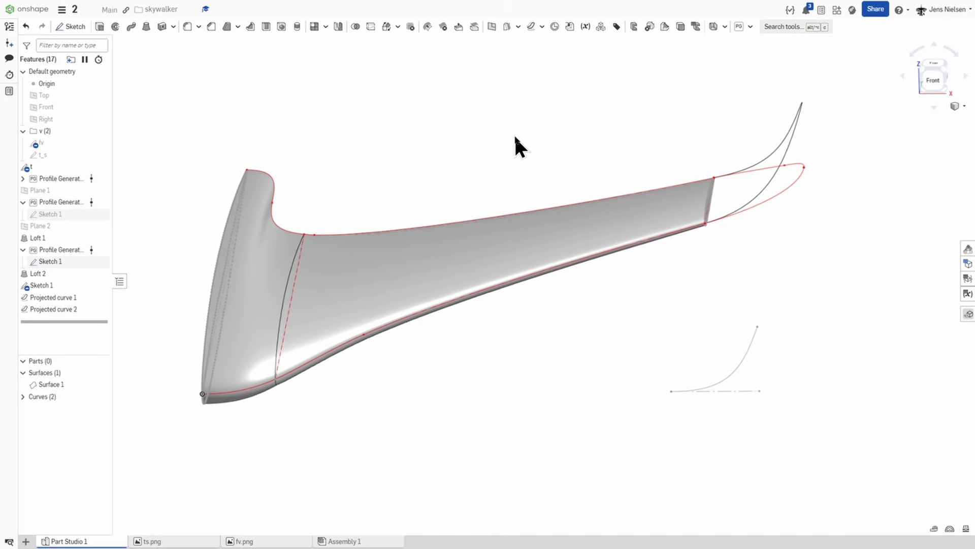
{"action": "left_click", "coordinate": [101, 285]}
{"action": "key", "text": "shift+1"}
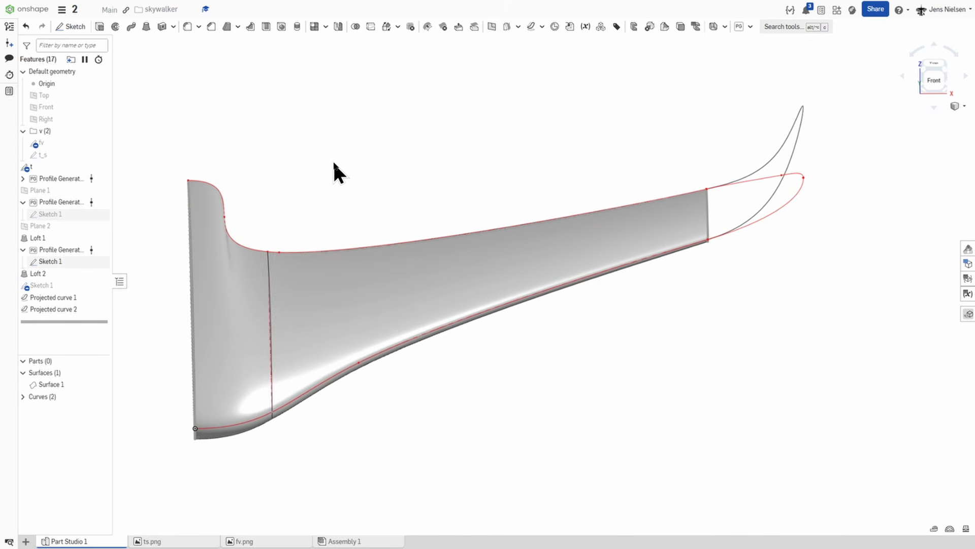
{"action": "left_click", "coordinate": [96, 168]}
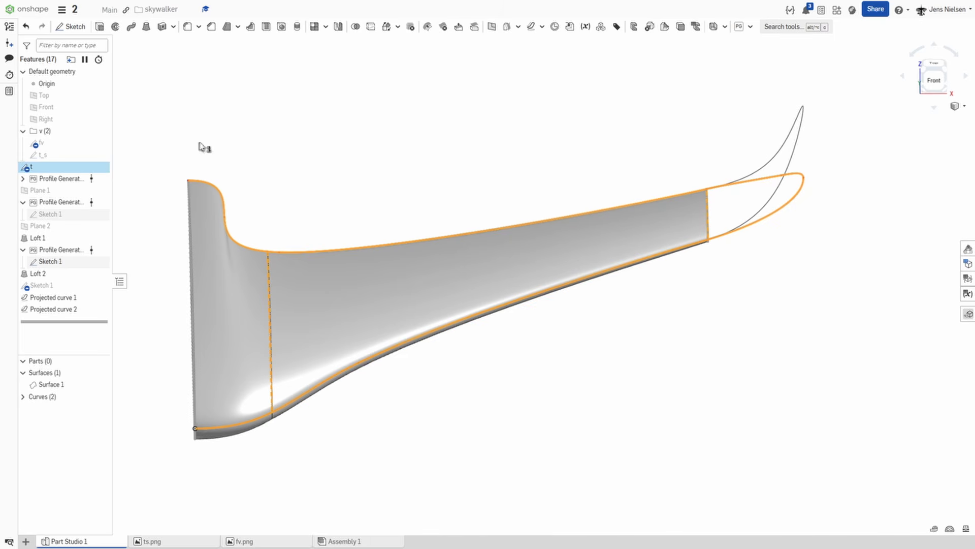
{"action": "left_click", "coordinate": [100, 167]}
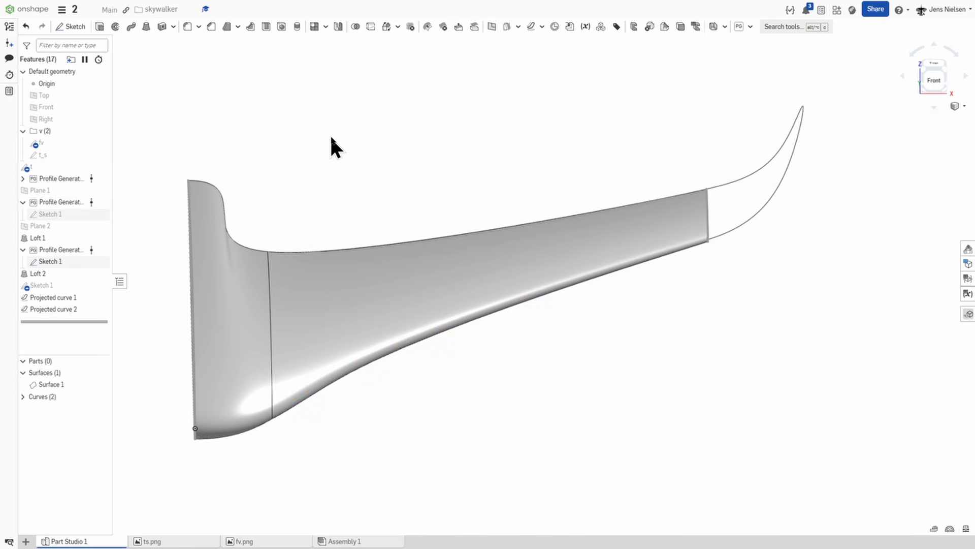
{"action": "right_click_drag", "start_coordinate": [332, 137], "coordinate": [331, 137]}
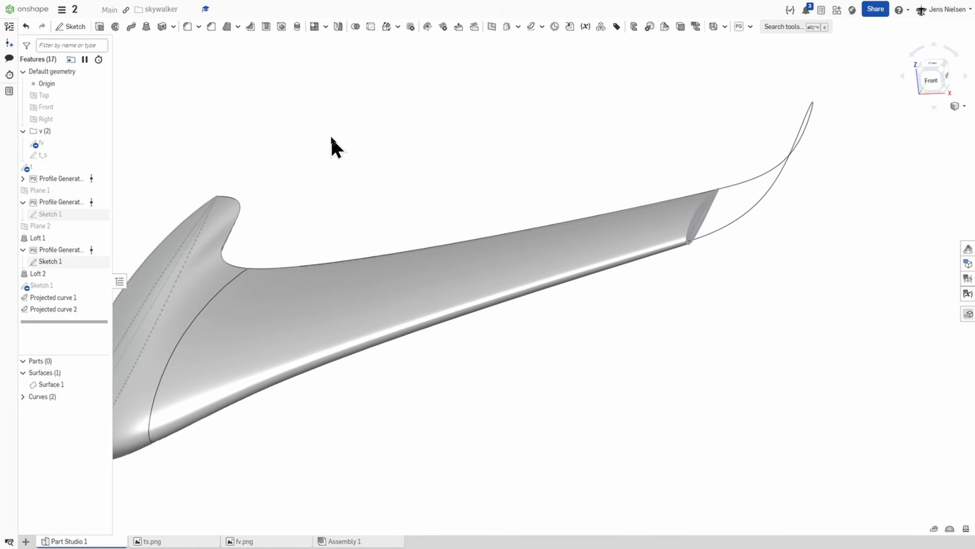
Start a surface loft added to the wing, using the outer aerofoil sketch and the winglet's tip vertex as profiles
{"action": "left_click", "coordinate": [147, 28]}
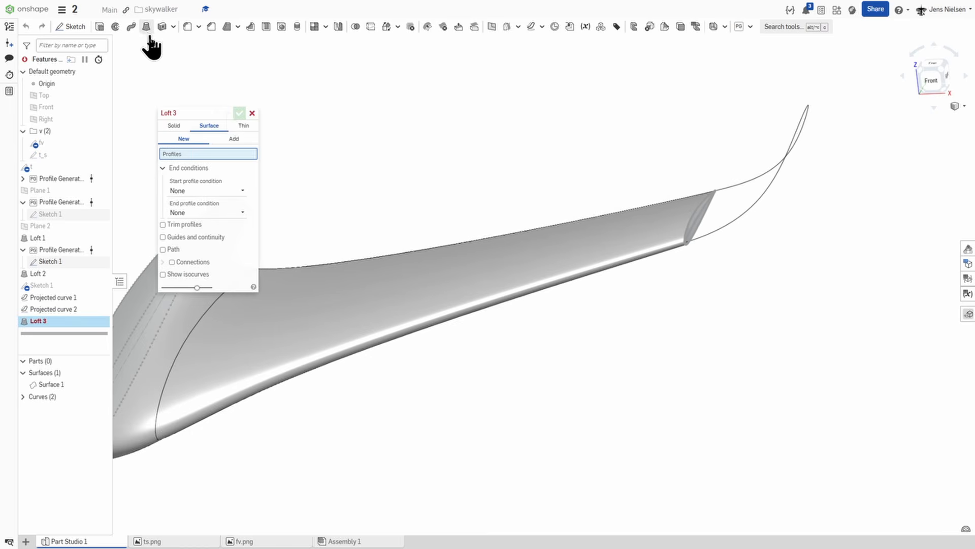
{"action": "left_click", "coordinate": [57, 260]}
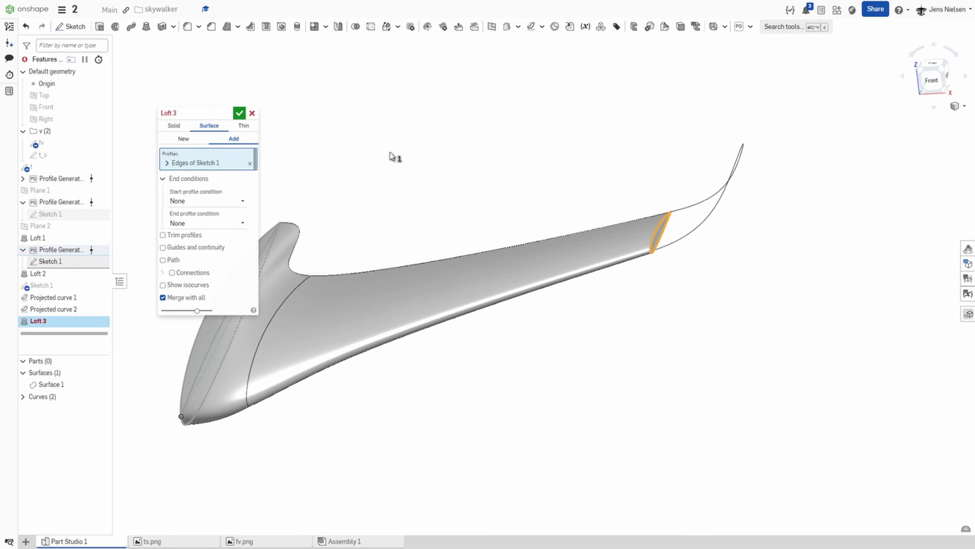
{"action": "scroll", "coordinate": [572, 217], "scroll_direction": "up", "scroll_amount": 3}
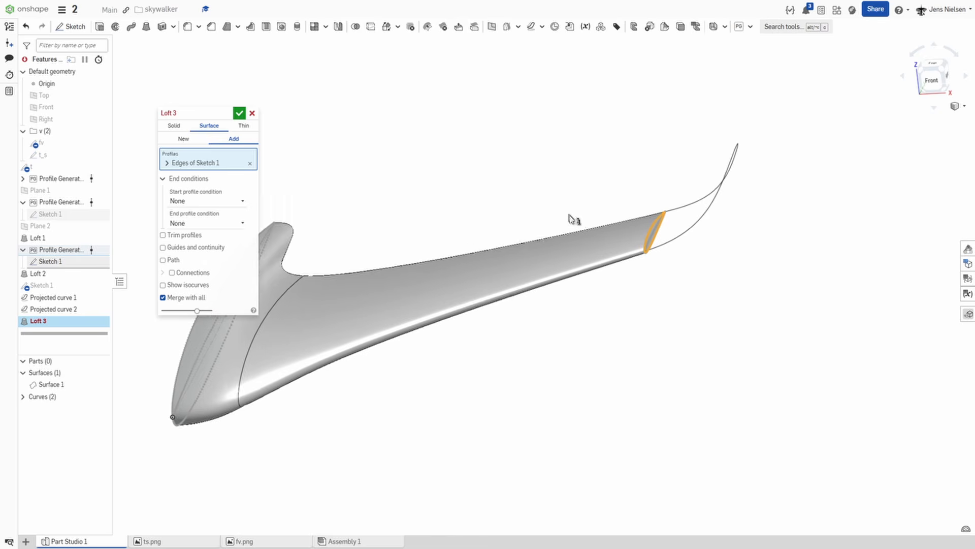
{"action": "right_click_drag", "start_coordinate": [648, 193], "coordinate": [680, 186]}
{"action": "scroll", "coordinate": [609, 183], "scroll_direction": "up", "scroll_amount": 3}
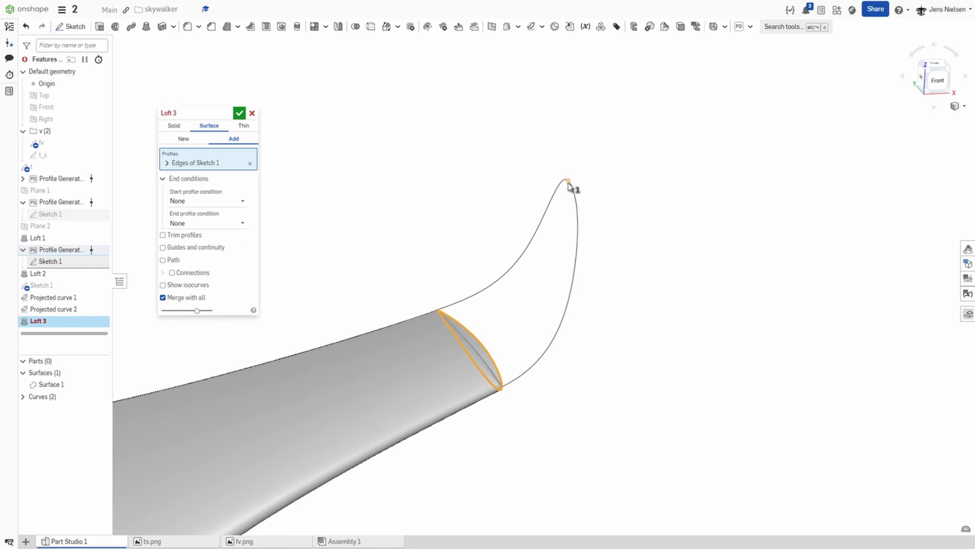
{"action": "left_click", "coordinate": [568, 182]}
{"action": "right_click_drag", "start_coordinate": [379, 172], "coordinate": [276, 224]}
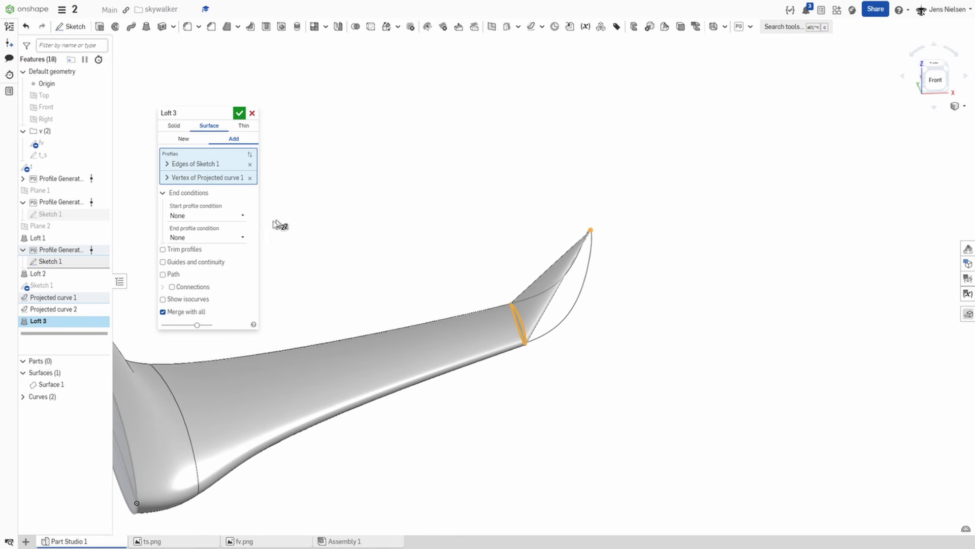
Add the leading-edge and trailing-edge projected curves as guides for the winglet loft and accept it
{"action": "left_click", "coordinate": [163, 262]}
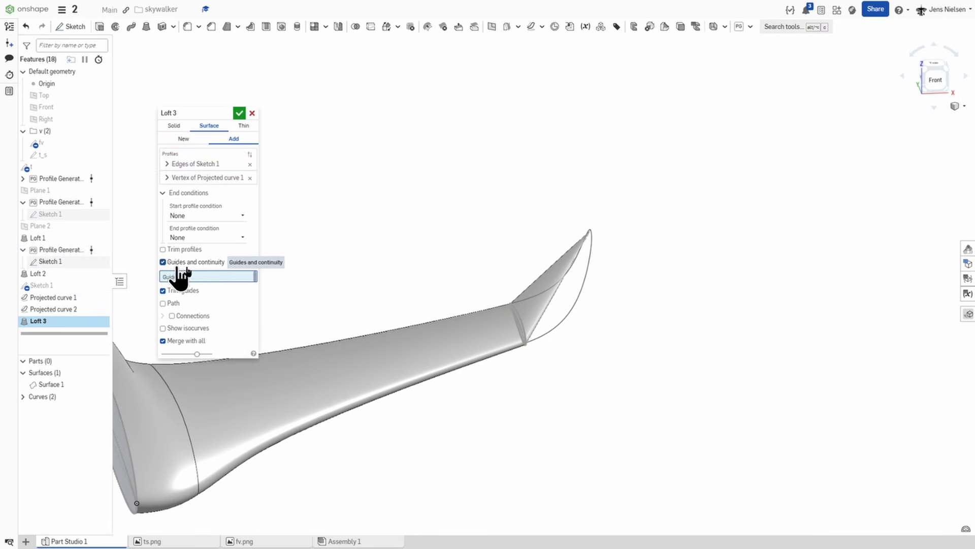
{"action": "left_click", "coordinate": [550, 332]}
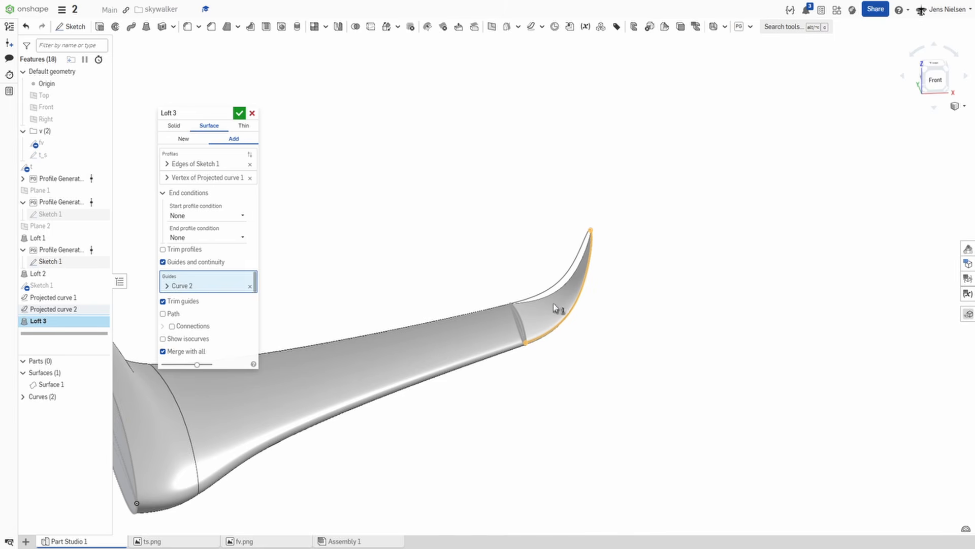
{"action": "left_click", "coordinate": [554, 285]}
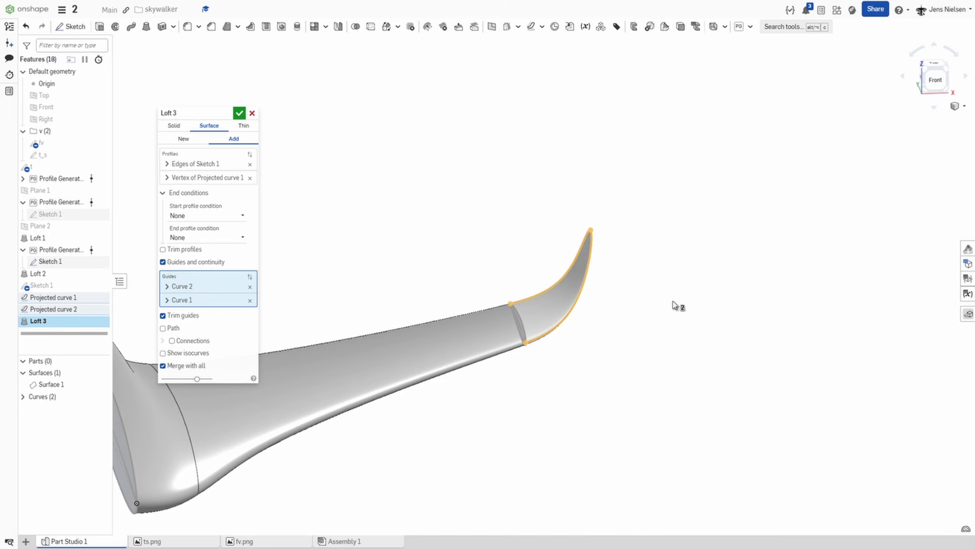
{"action": "right_click_drag", "start_coordinate": [673, 300], "coordinate": [550, 250]}
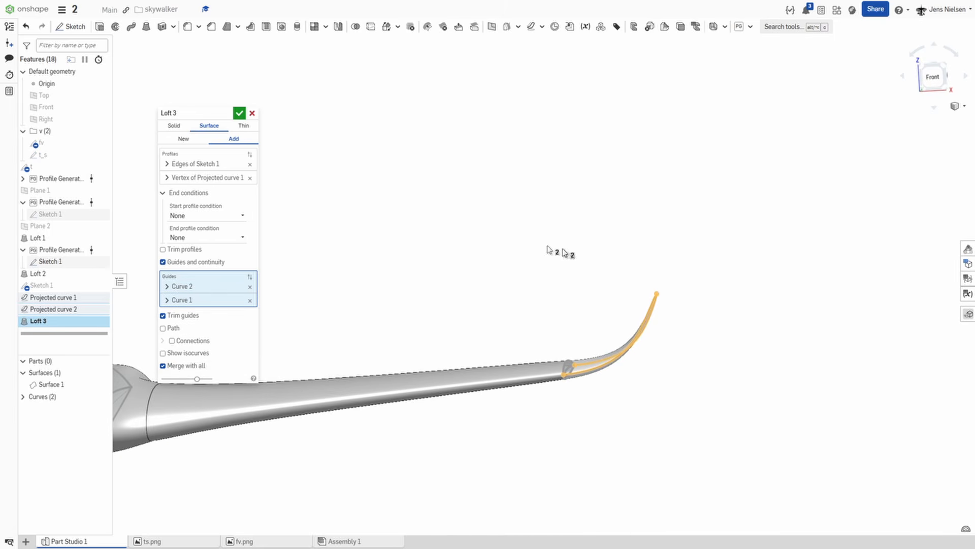
{"action": "left_click", "coordinate": [239, 115]}
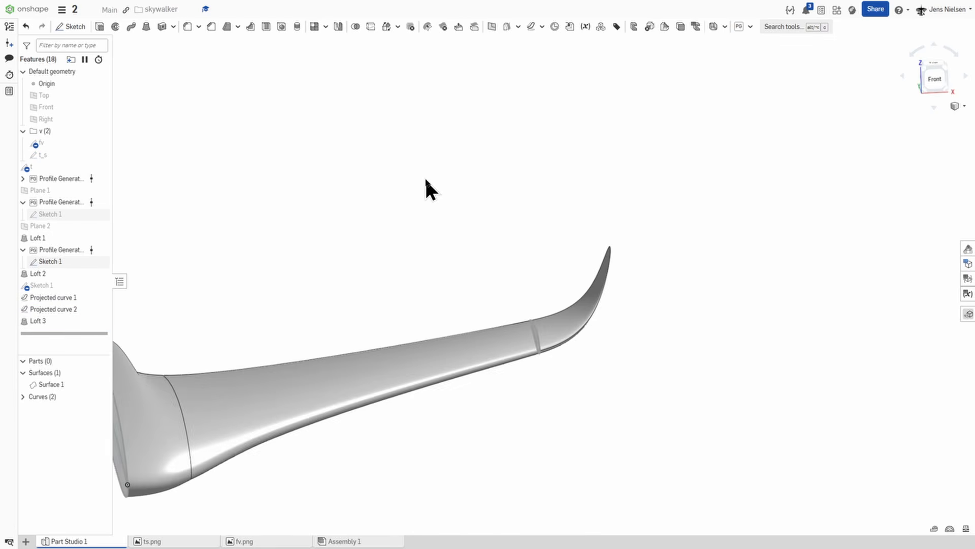
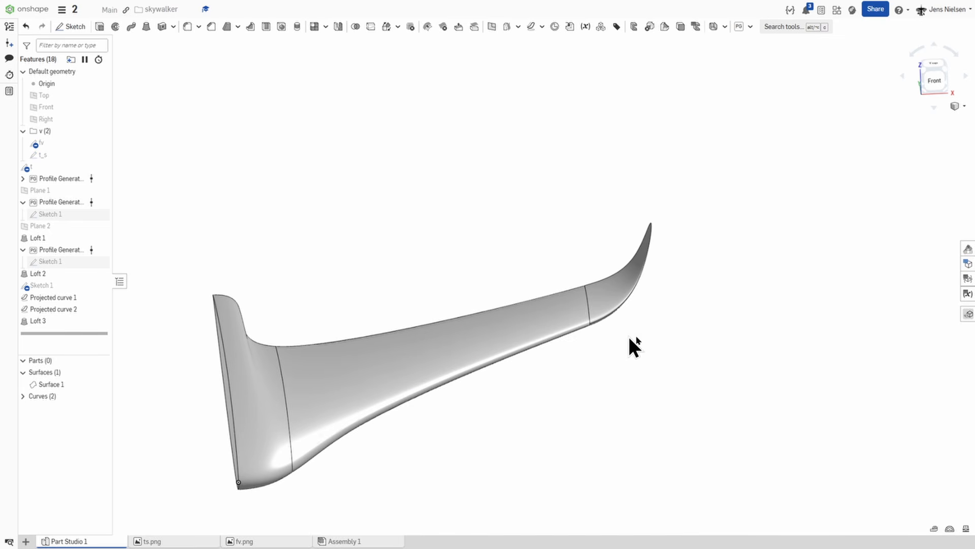
Turn on zebra stripes and examine the stripe flow across the joint between the wing and winglet lofts
{"action": "left_click", "coordinate": [949, 530]}
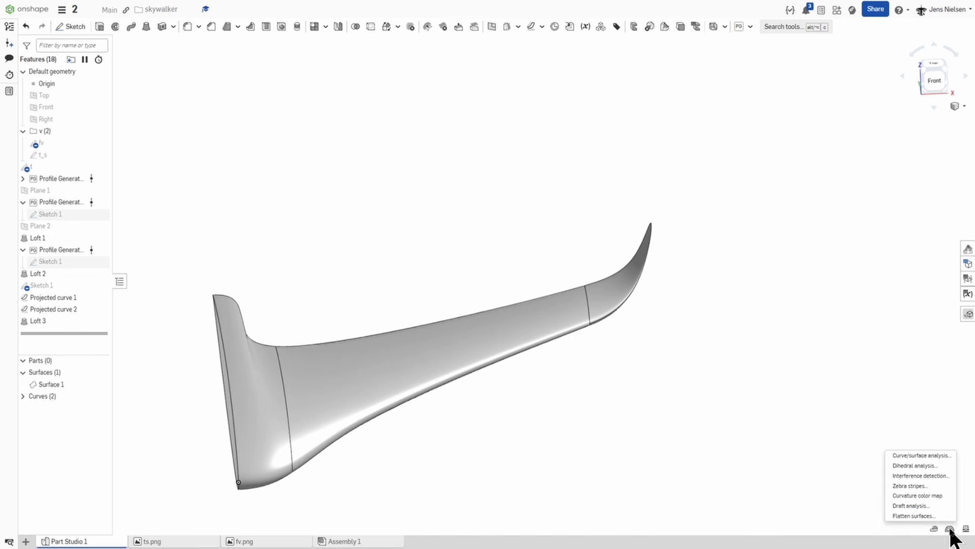
{"action": "left_click", "coordinate": [921, 488]}
{"action": "key", "text": "Up"}
{"action": "key", "text": "Up"}
{"action": "key", "text": "Up"}
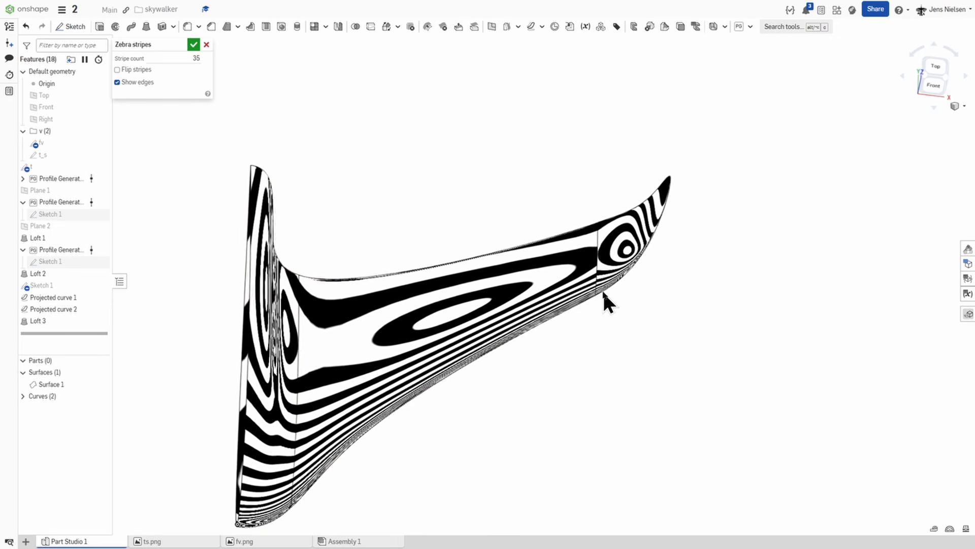
{"action": "right_click_drag", "start_coordinate": [611, 326], "coordinate": [591, 262]}
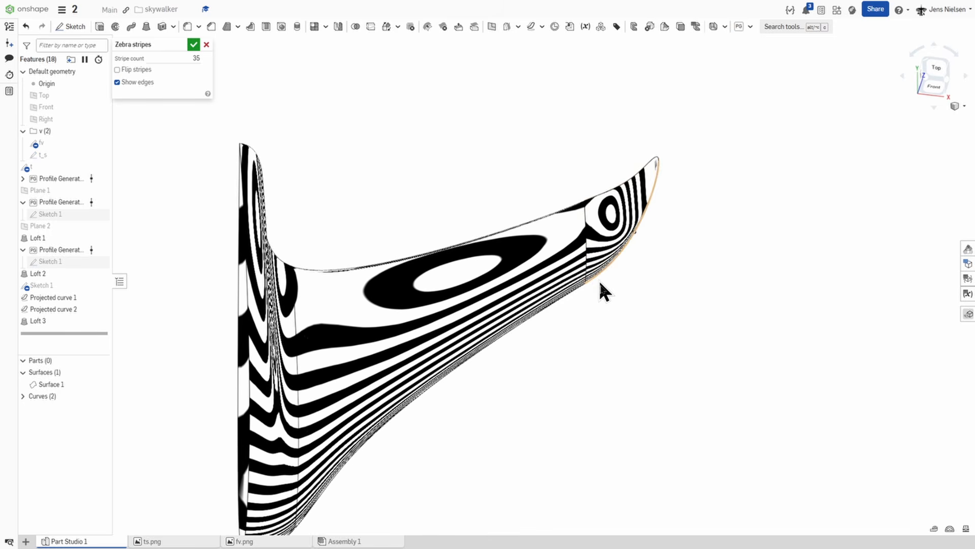
{"action": "right_click_drag", "start_coordinate": [555, 309], "coordinate": [299, 291]}
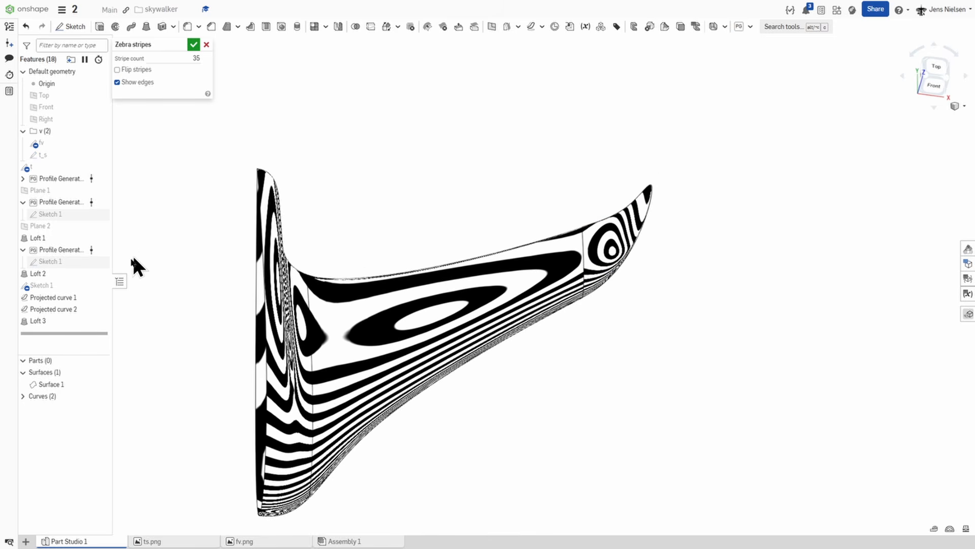
Edit Loft 3 to use the Match tangent start profile condition with the Loft 2 wing face as the adjacent face
{"action": "right_click", "coordinate": [52, 321]}
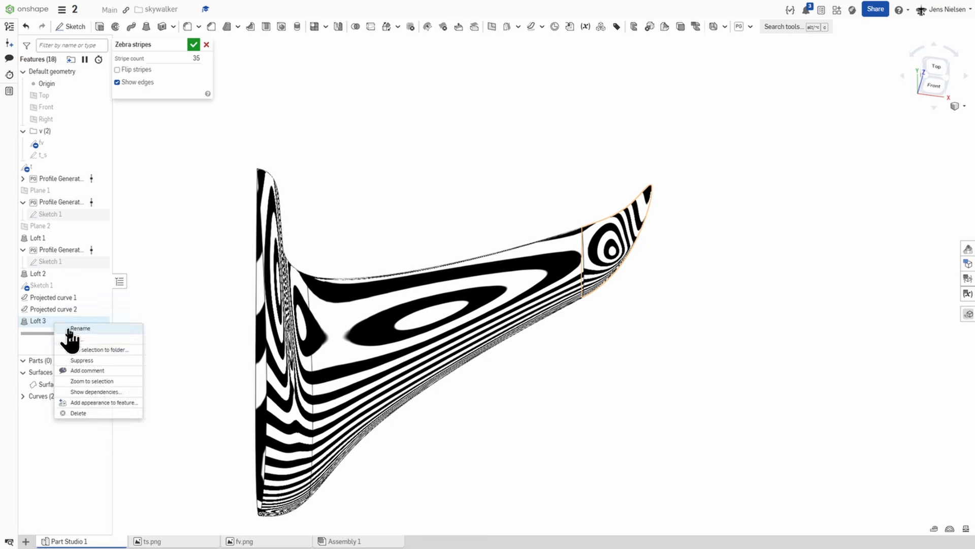
{"action": "left_click", "coordinate": [75, 339]}
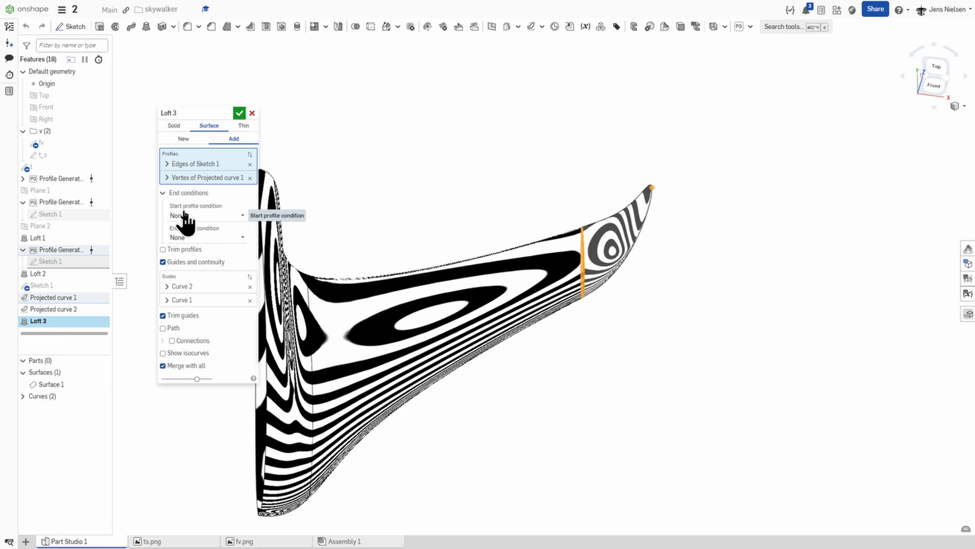
{"action": "left_click", "coordinate": [242, 215]}
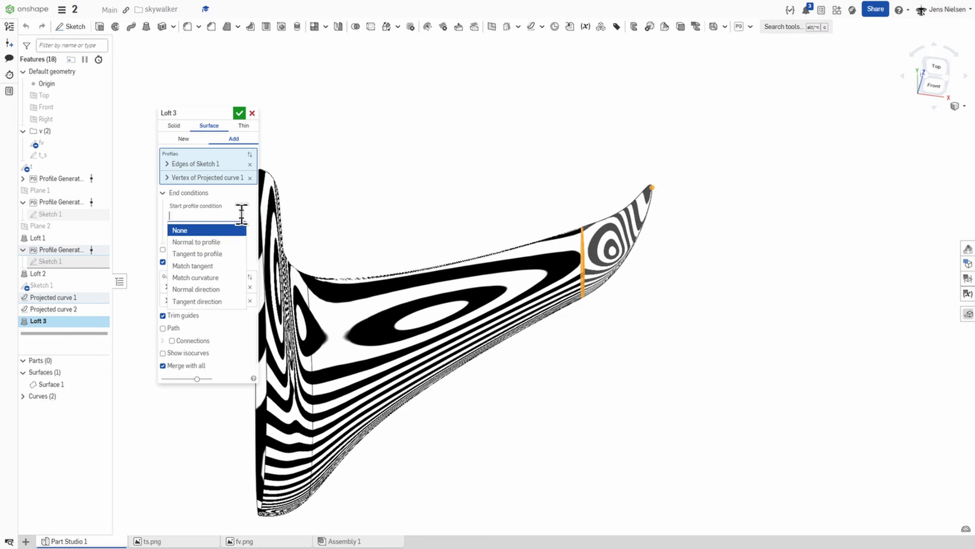
{"action": "left_click", "coordinate": [214, 266]}
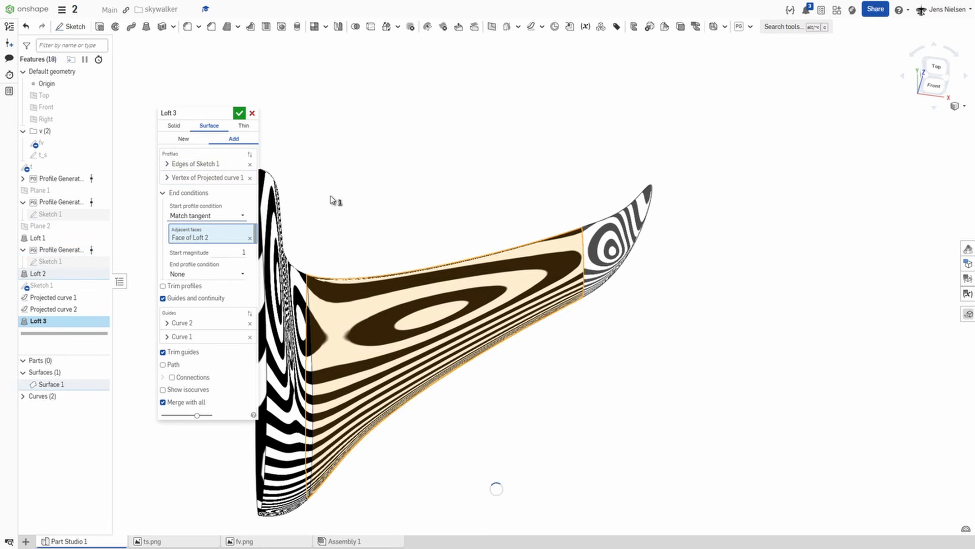
{"action": "left_click", "coordinate": [555, 283]}
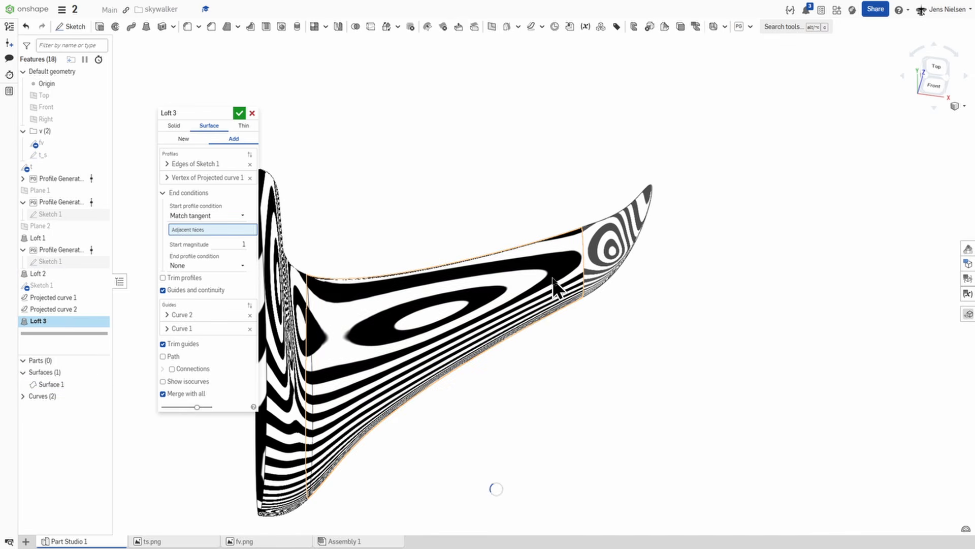
{"action": "left_click", "coordinate": [555, 283]}
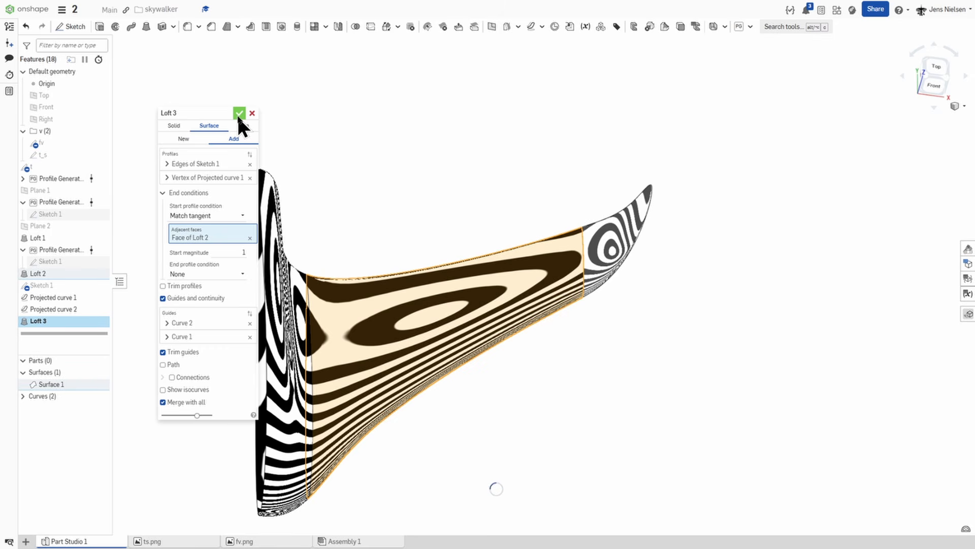
{"action": "left_click", "coordinate": [238, 113]}
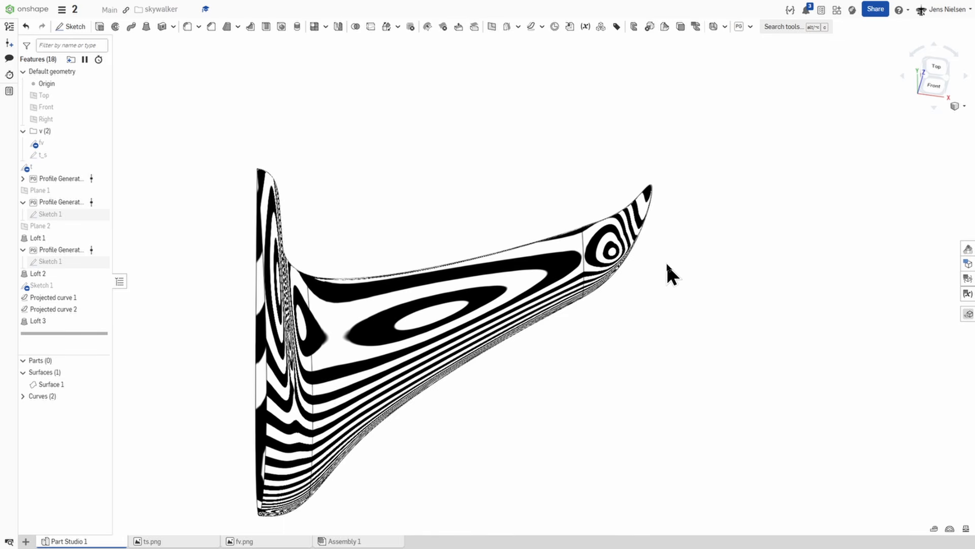
Turn off the zebra stripe display on the wing surfaces
{"action": "left_click", "coordinate": [948, 529]}
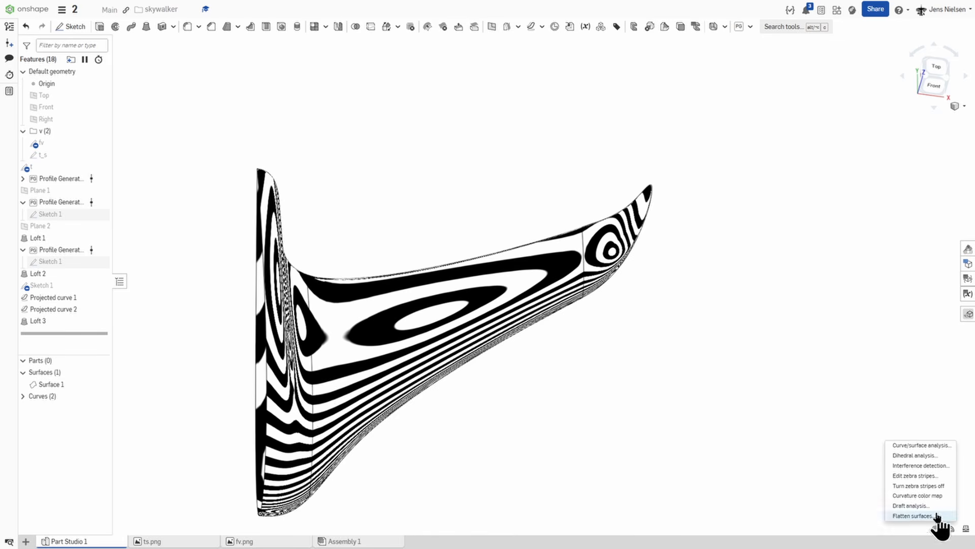
{"action": "left_click", "coordinate": [923, 488]}
{"action": "right_click_drag", "start_coordinate": [785, 395], "coordinate": [375, 265]}
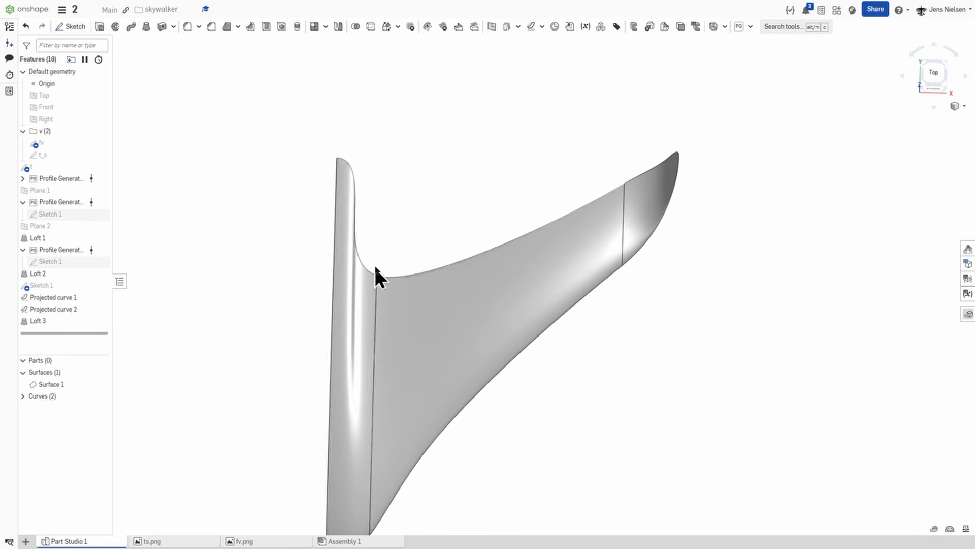
Sketch a line about 331 mm long on the Top plane, crossing the rear end of the centre body, and accept the sketch
{"action": "key", "text": "s"}
{"action": "left_click", "coordinate": [435, 161]}
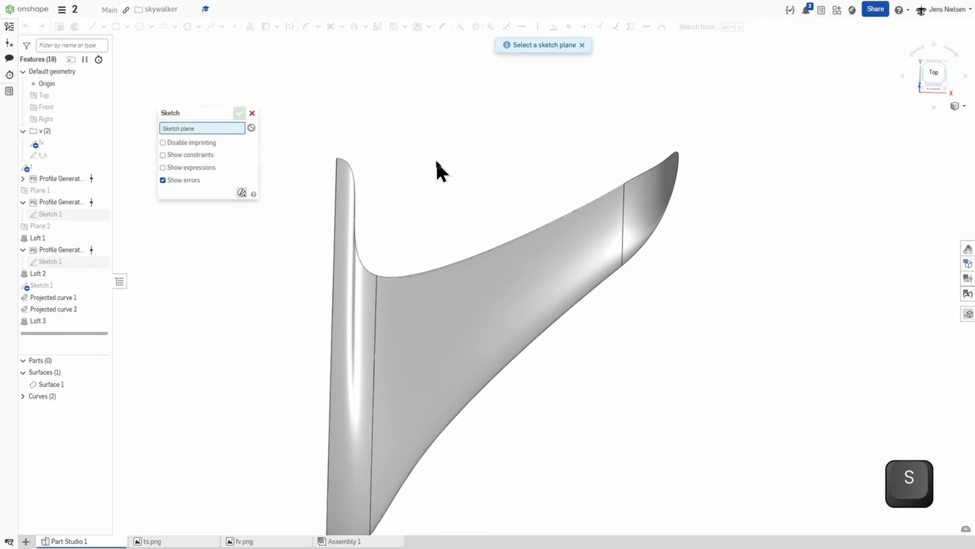
{"action": "left_click", "coordinate": [79, 96]}
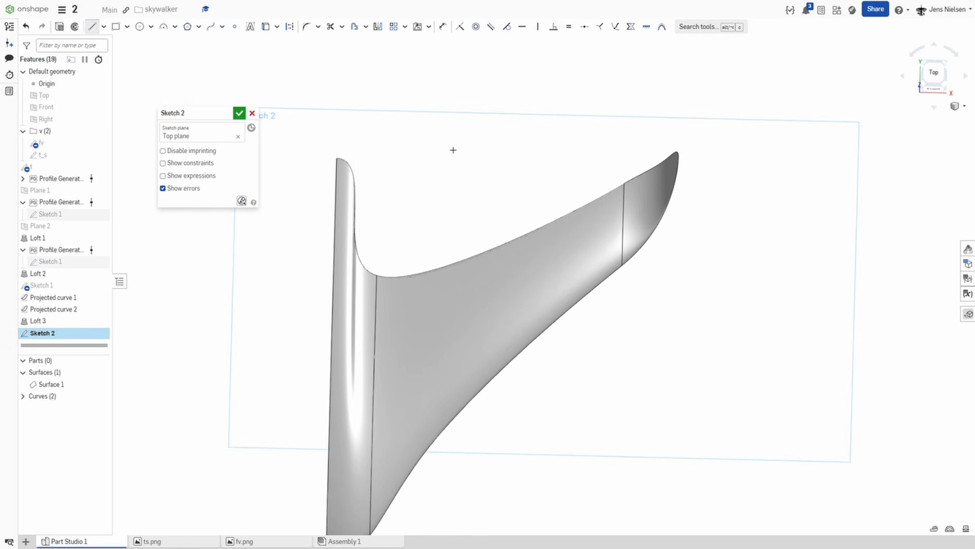
{"action": "key", "text": "l"}
{"action": "left_click", "coordinate": [297, 234]}
{"action": "left_click", "coordinate": [401, 237]}
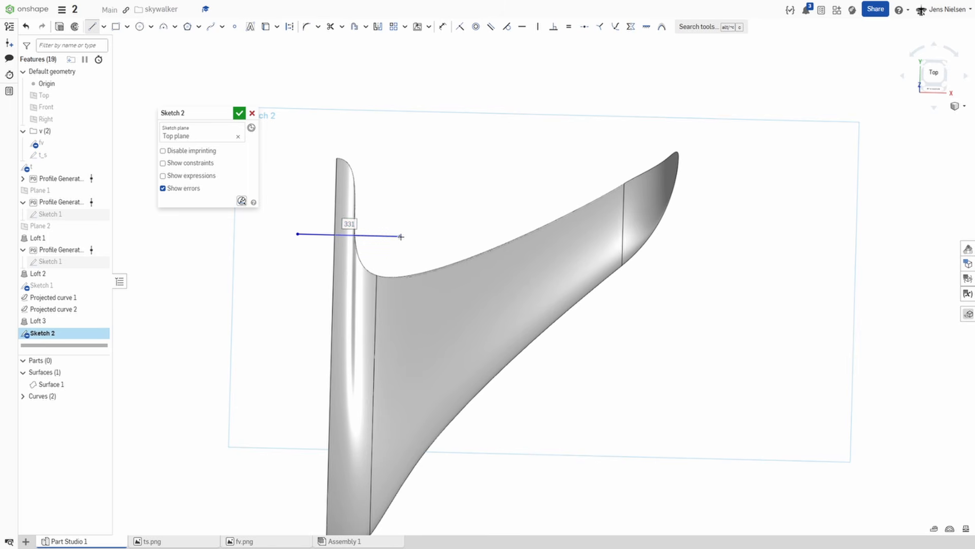
{"action": "key", "text": "Escape"}
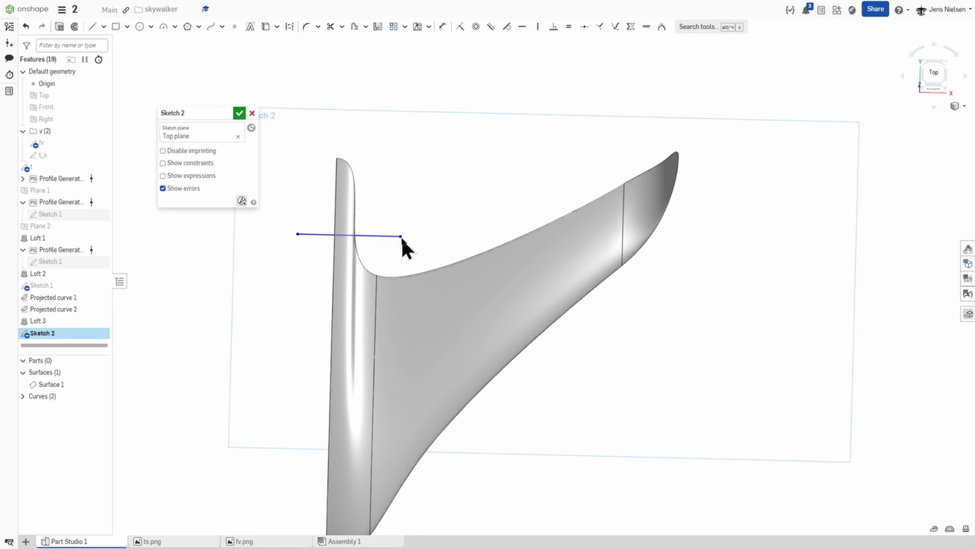
{"action": "left_click", "coordinate": [240, 112]}
Split the Loft 1 centre-body face with the Sketch 2 line, projected along the sketch plane direction
{"action": "left_click", "coordinate": [371, 28]}
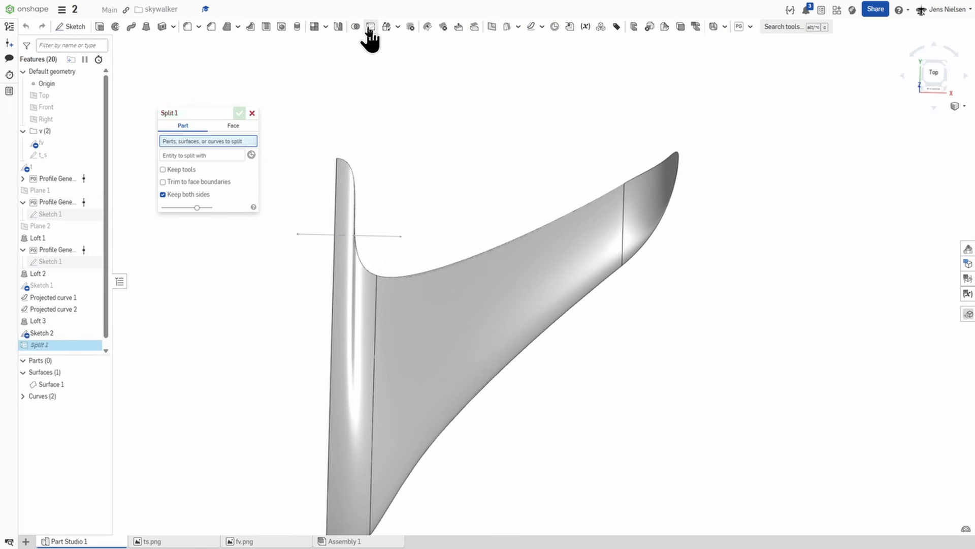
{"action": "left_click", "coordinate": [340, 203]}
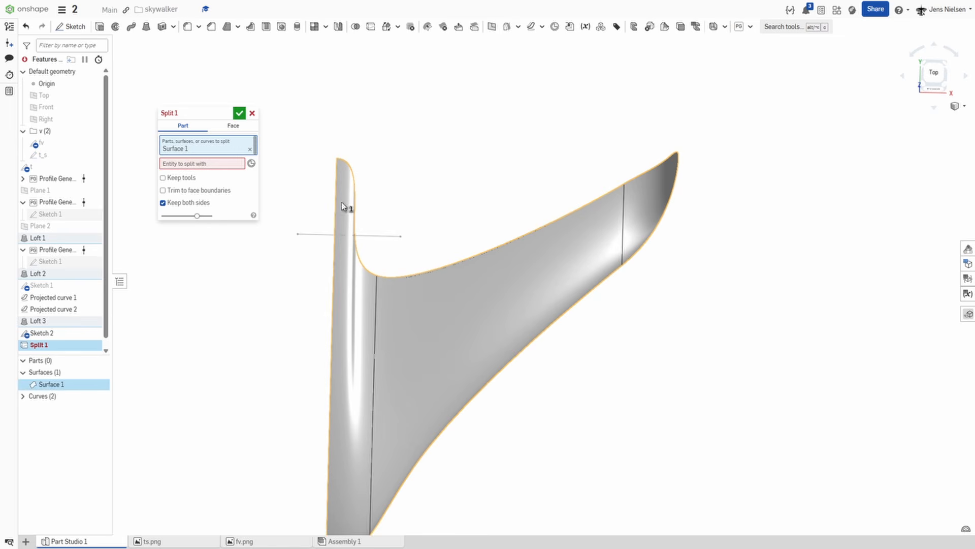
{"action": "left_click", "coordinate": [236, 128]}
{"action": "left_click", "coordinate": [343, 229]}
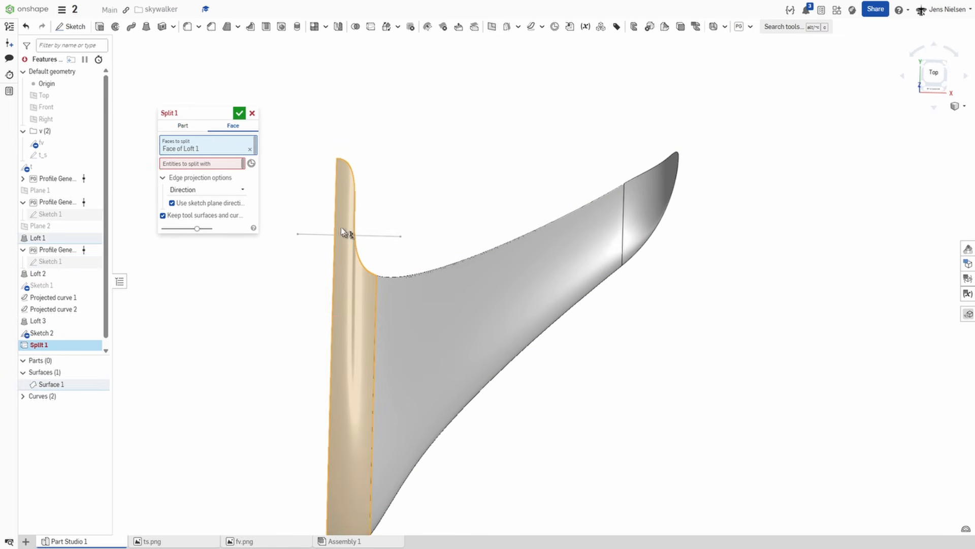
{"action": "right_click_drag", "start_coordinate": [297, 177], "coordinate": [559, 241]}
{"action": "left_click", "coordinate": [220, 163]}
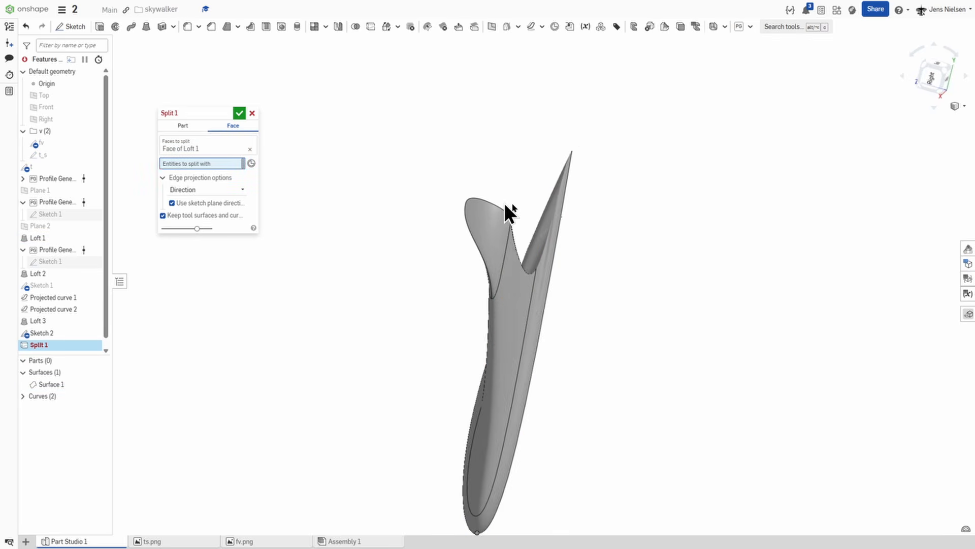
{"action": "right_click_drag", "start_coordinate": [505, 203], "coordinate": [508, 231]}
{"action": "left_click", "coordinate": [507, 234]}
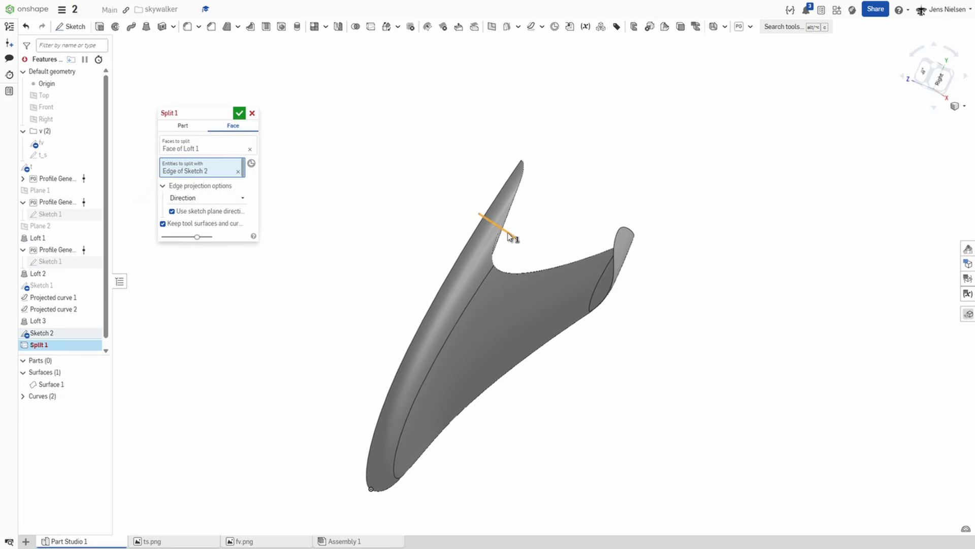
{"action": "left_click", "coordinate": [239, 113]}
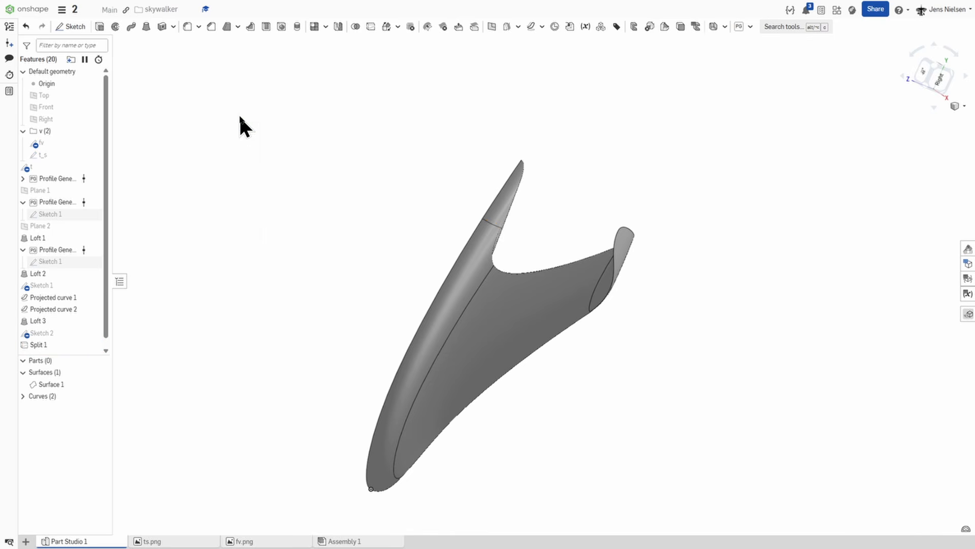
Delete the pointed tail face behind the split line using the Leave open option
{"action": "scroll", "coordinate": [452, 71], "scroll_direction": "up", "scroll_amount": 1}
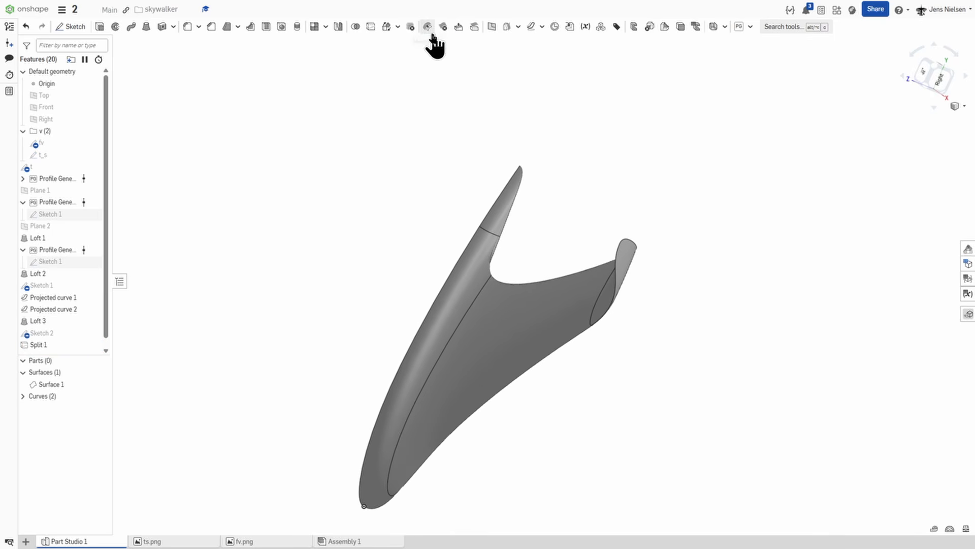
{"action": "left_click", "coordinate": [440, 30]}
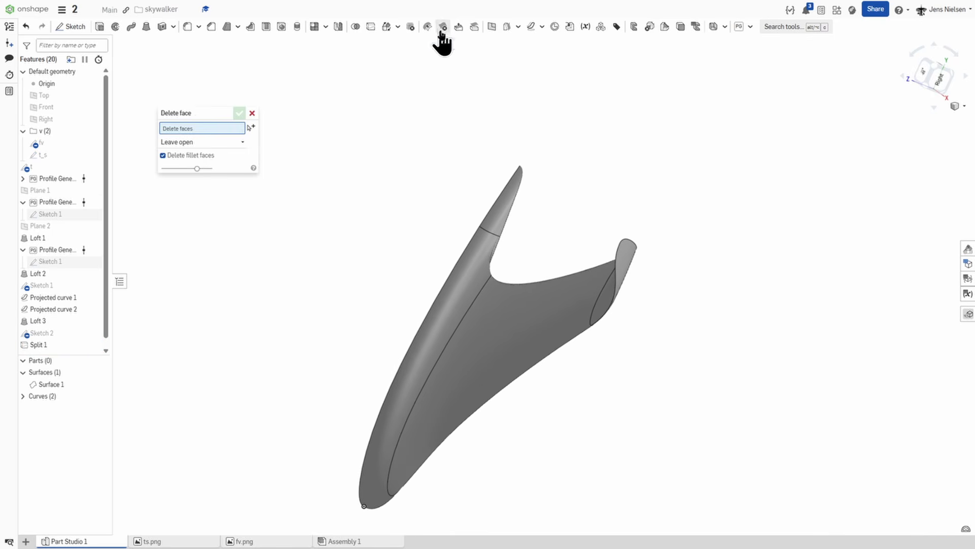
{"action": "left_click", "coordinate": [496, 203]}
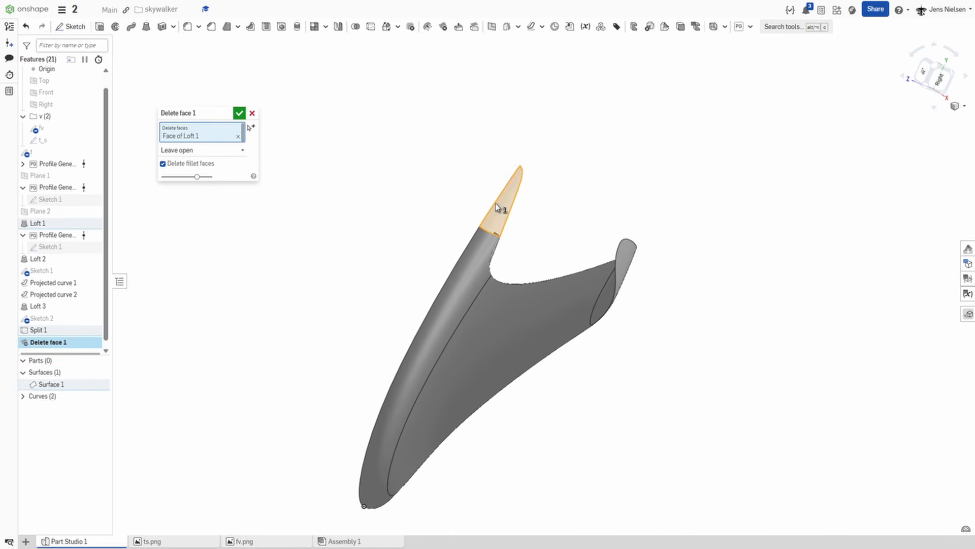
{"action": "left_click", "coordinate": [239, 112]}
Mirror the half-wing surface about the Right plane as a part mirror with the Add option
{"action": "key", "text": "shift+7"}
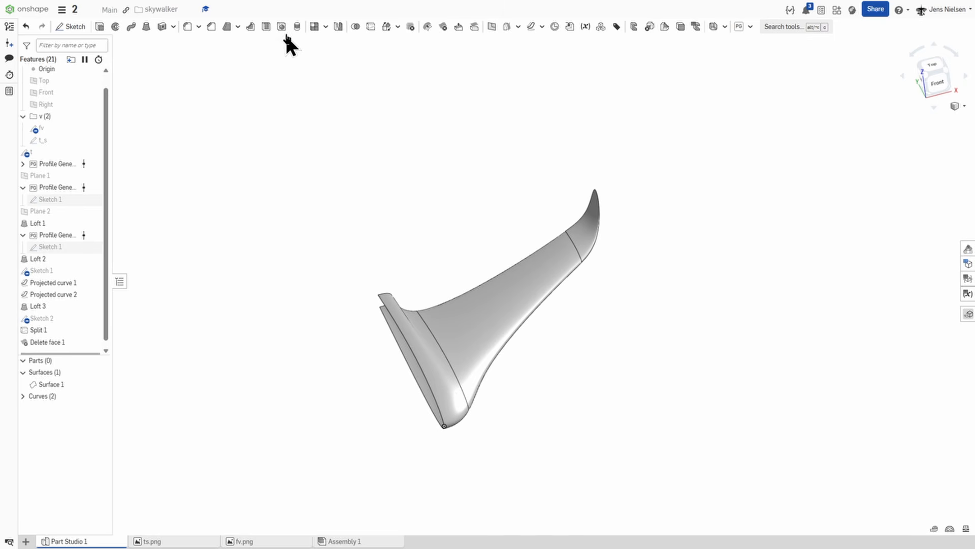
{"action": "left_click", "coordinate": [338, 26]}
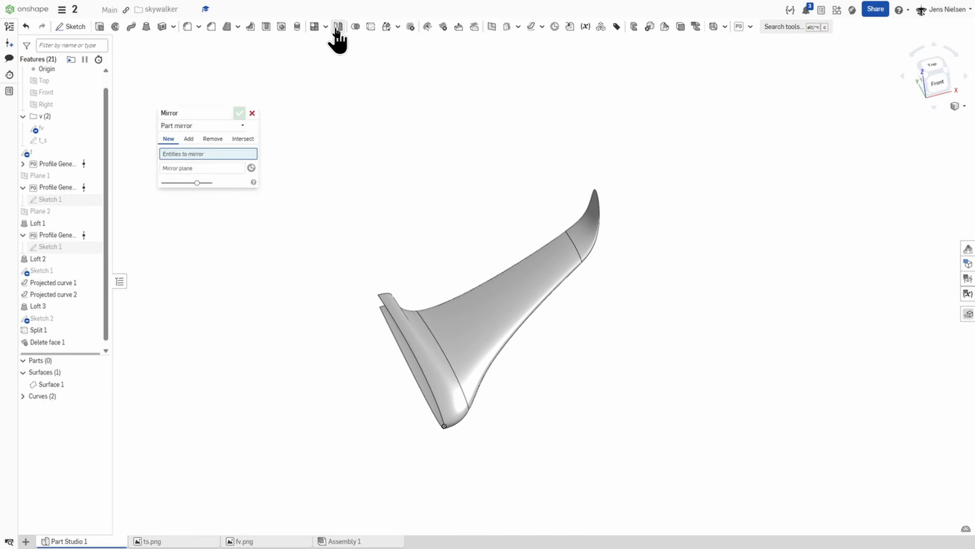
{"action": "left_click", "coordinate": [188, 139]}
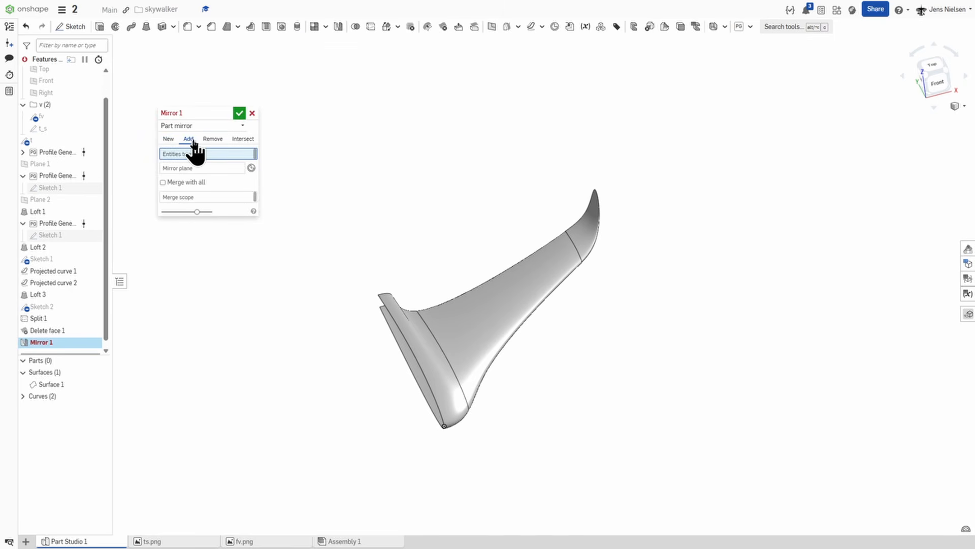
{"action": "left_click", "coordinate": [442, 306]}
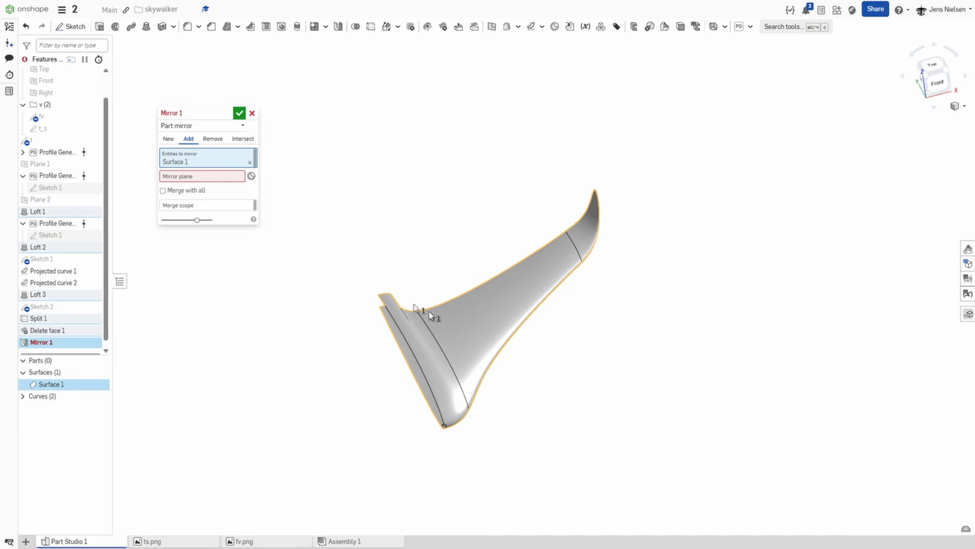
{"action": "left_click", "coordinate": [60, 94]}
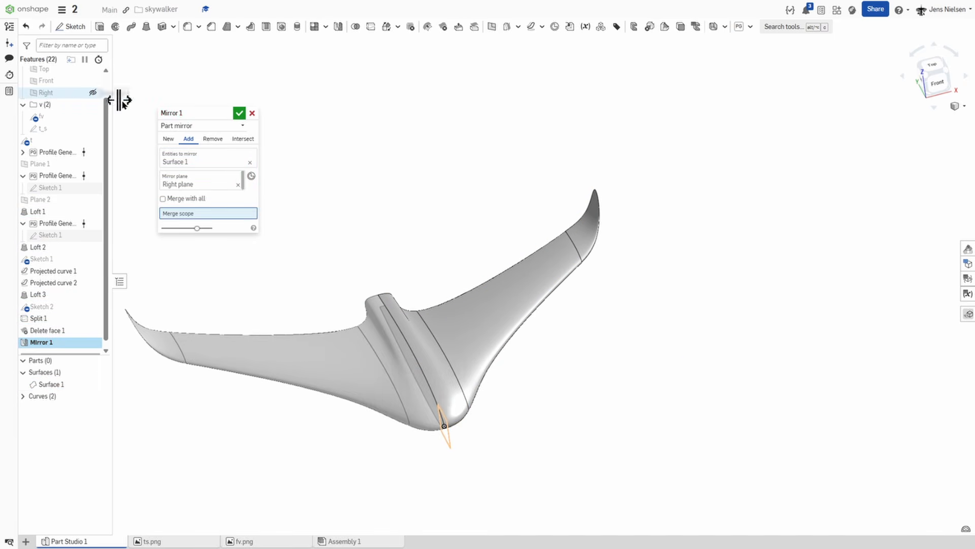
{"action": "left_click", "coordinate": [239, 114]}
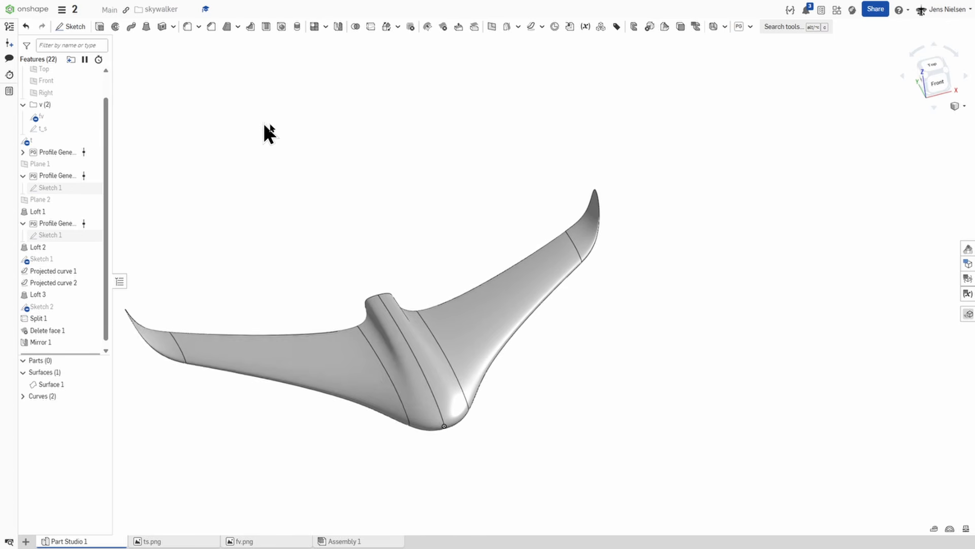
Close the open tail of the centre body with a Fill surface from its two boundary edges, using Position continuity and Merge with all
{"action": "mouse_move", "coordinate": [376, 145]}
{"action": "right_mouse_down"}
{"action": "mouse_move", "coordinate": [370, 151]}
{"action": "mouse_move", "coordinate": [455, 163]}
{"action": "mouse_move", "coordinate": [479, 183]}
{"action": "mouse_move", "coordinate": [500, 57]}
{"action": "right_mouse_up"}
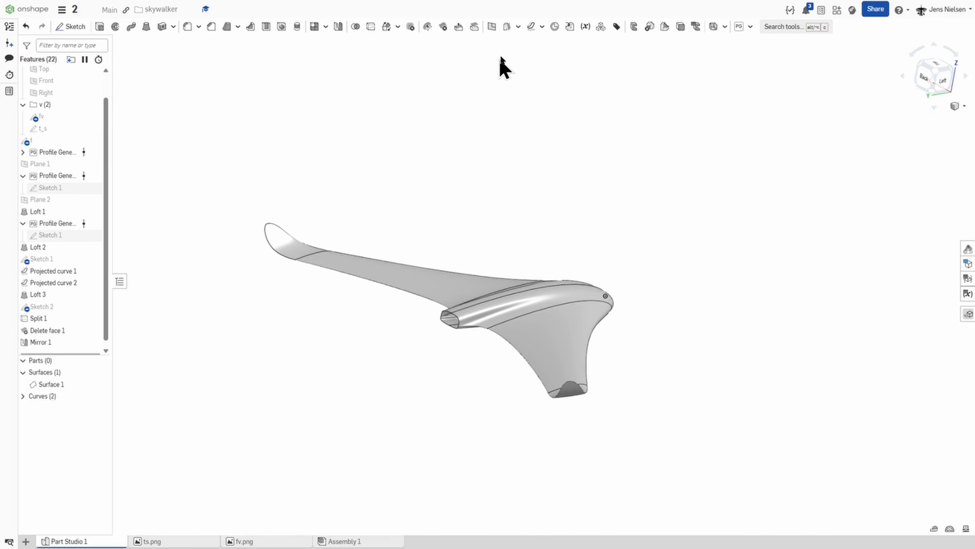
{"action": "left_click", "coordinate": [518, 27]}
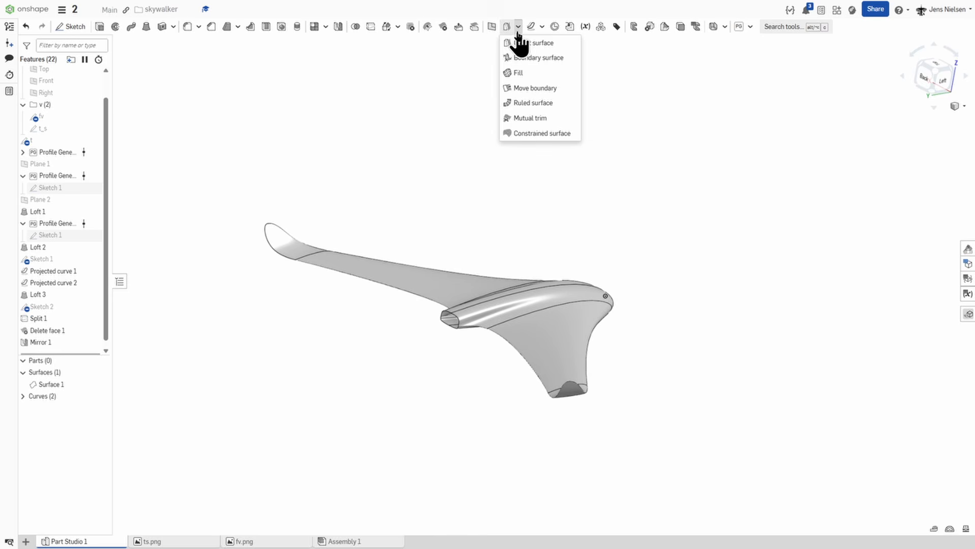
{"action": "left_click", "coordinate": [520, 72]}
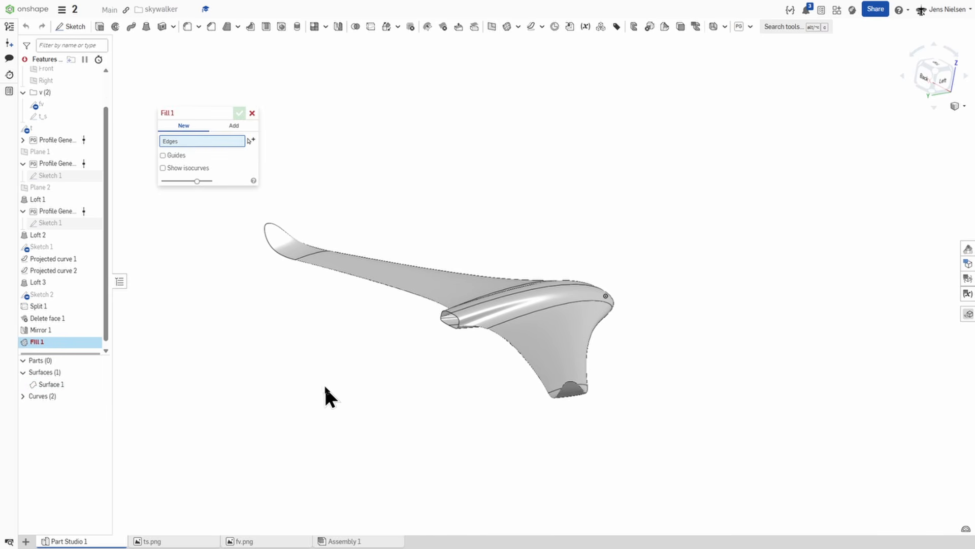
{"action": "scroll", "coordinate": [374, 386], "scroll_direction": "up", "scroll_amount": 5}
{"action": "left_click", "coordinate": [380, 344]}
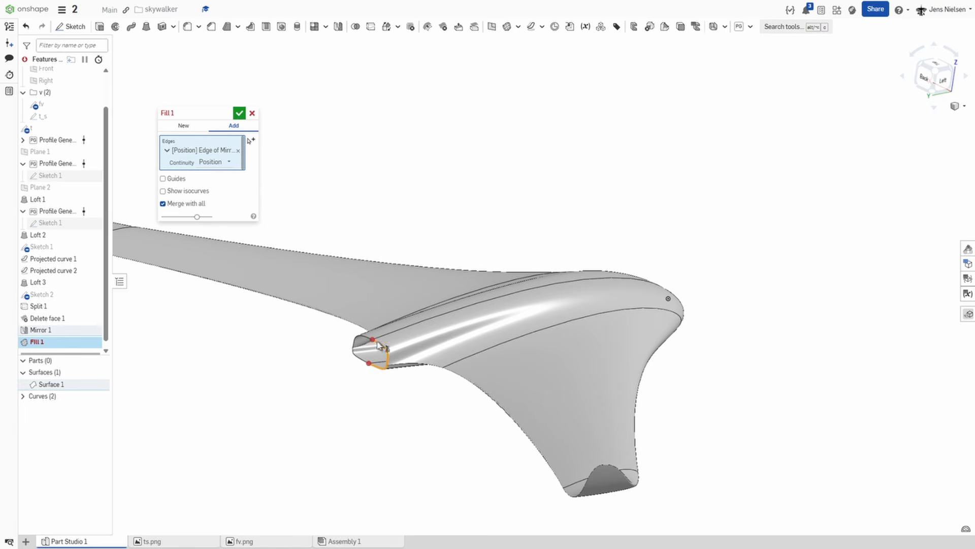
{"action": "left_click", "coordinate": [365, 339]}
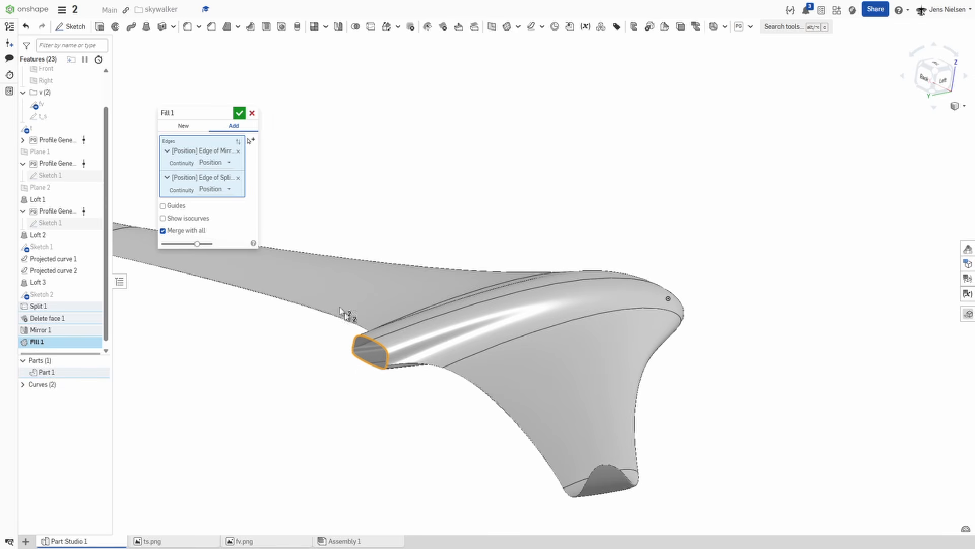
{"action": "left_click", "coordinate": [239, 112]}
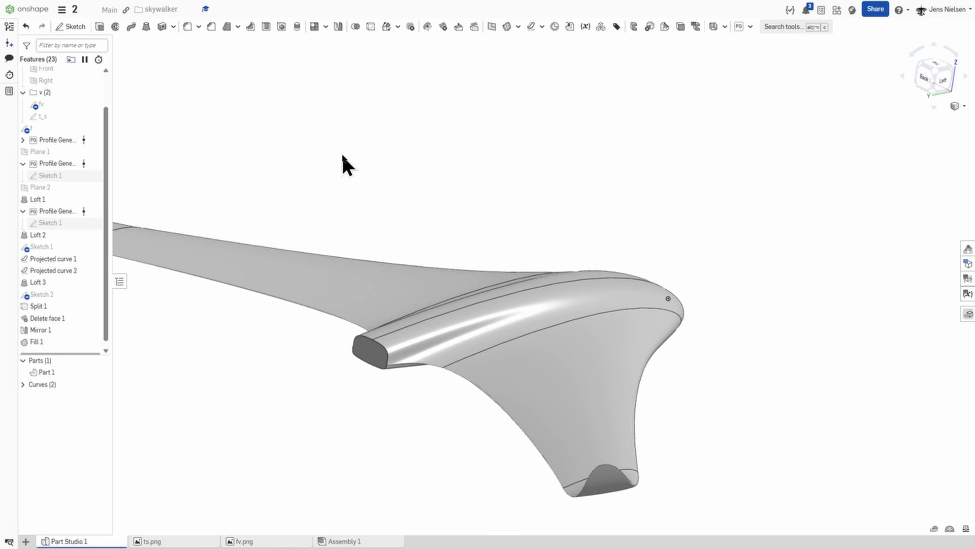
Assign the material Carbon fiber epoxy (61%) from the Onshape Material Library to the flying-wing part
{"action": "right_click_drag", "start_coordinate": [341, 153], "coordinate": [273, 347]}
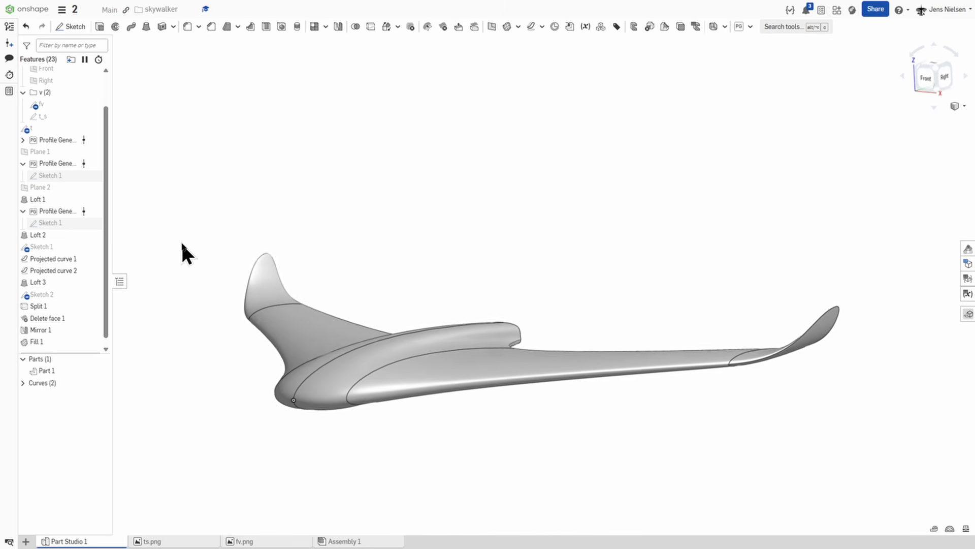
{"action": "right_click", "coordinate": [51, 371]}
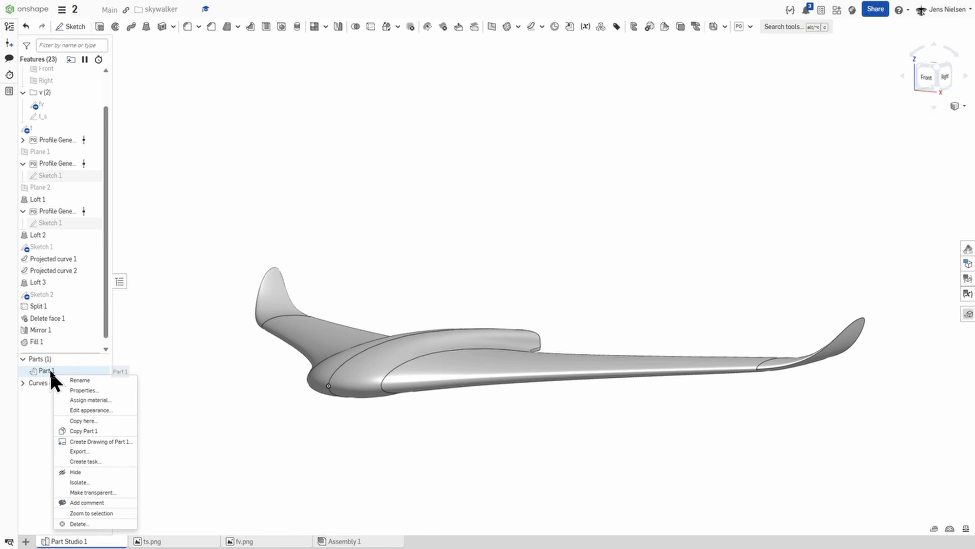
{"action": "left_click", "coordinate": [92, 401]}
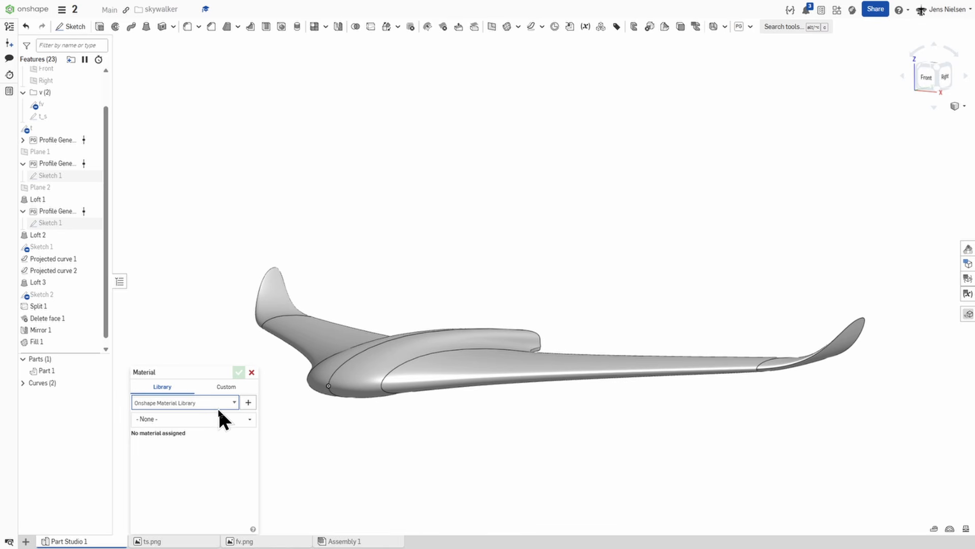
{"action": "left_click", "coordinate": [209, 421]}
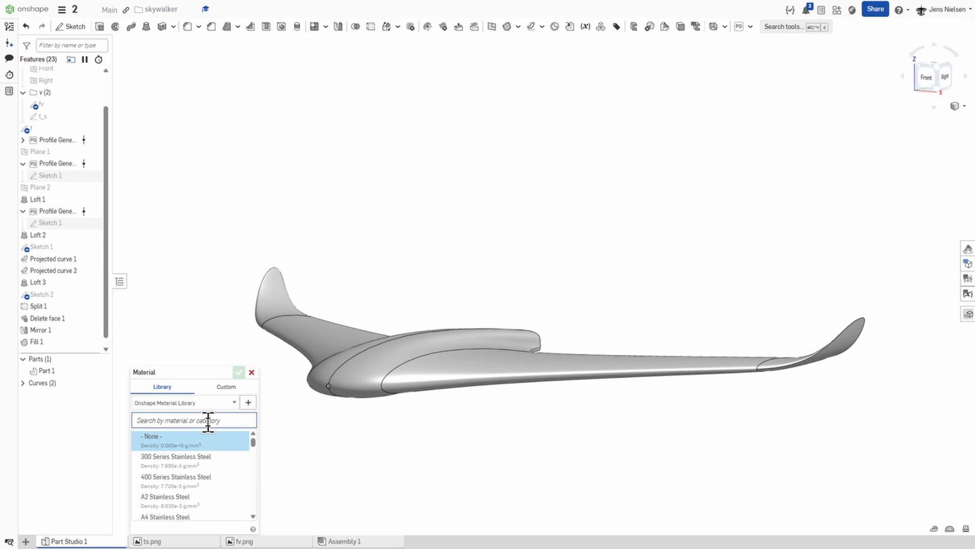
{"action": "type", "text": "carbon"}
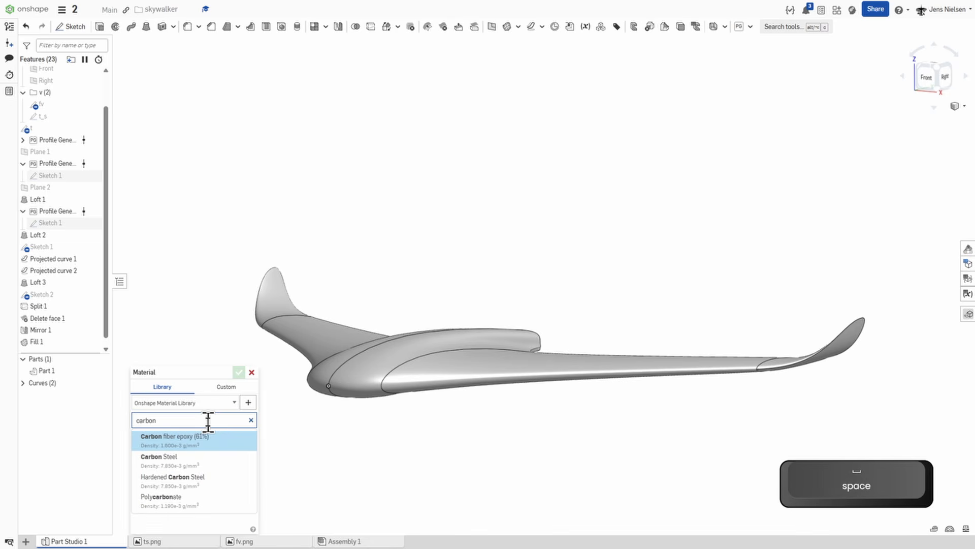
{"action": "left_click", "coordinate": [201, 441]}
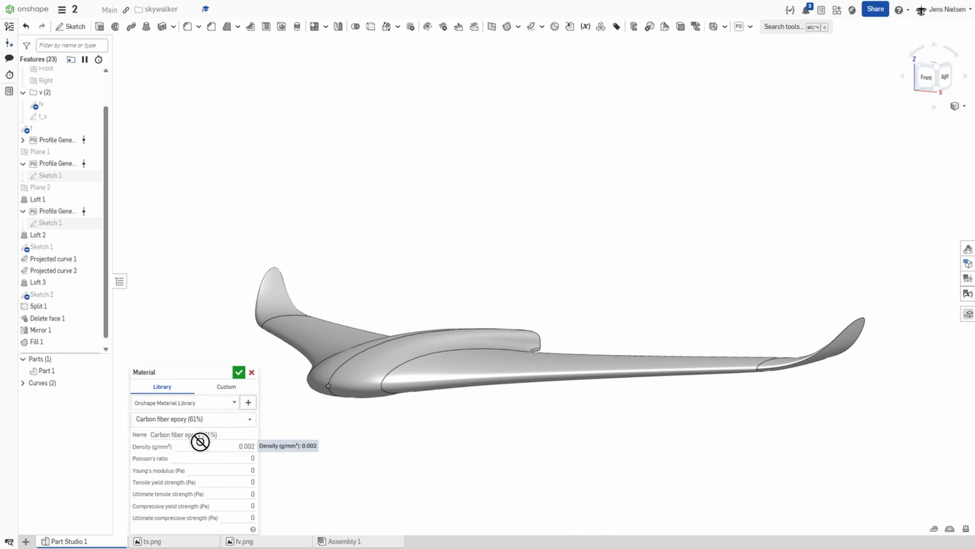
{"action": "left_click", "coordinate": [238, 372]}
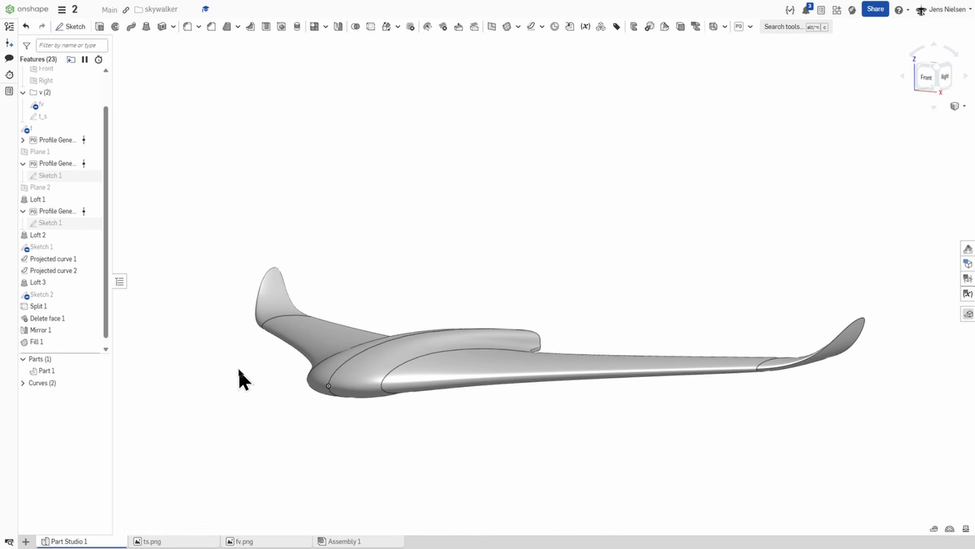
Check the mass properties of the flying-wing part and examine its centre-of-mass location from the side, closing the read-out and clearing the selection
{"action": "left_click", "coordinate": [965, 530]}
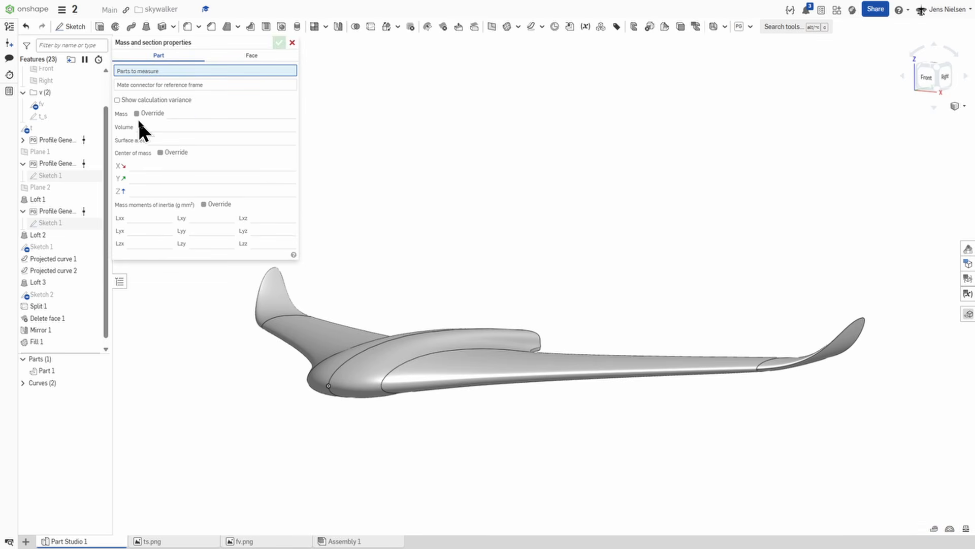
{"action": "left_click", "coordinate": [316, 333]}
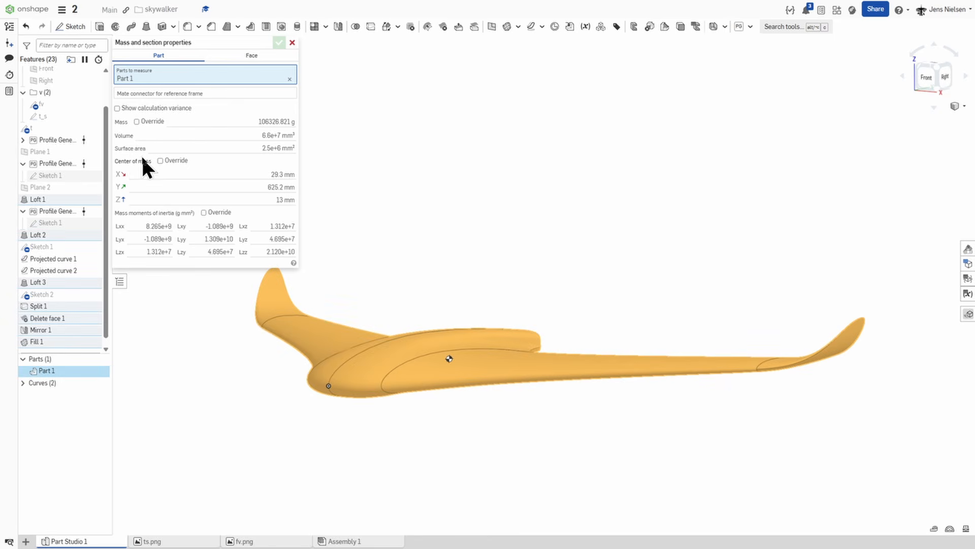
{"action": "mouse_move", "coordinate": [167, 169]}
{"action": "right_click_drag", "start_coordinate": [516, 233], "coordinate": [531, 234]}
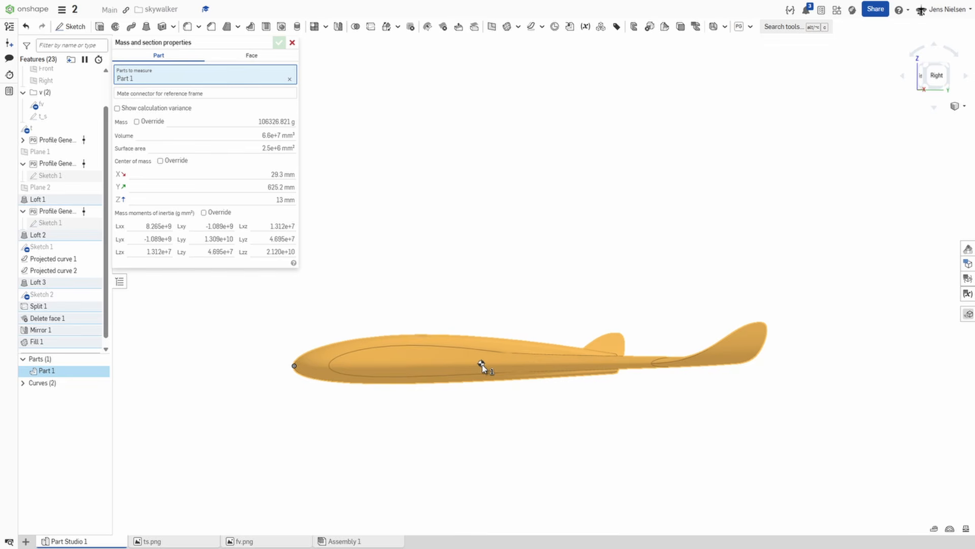
{"action": "right_click_drag", "start_coordinate": [482, 365], "coordinate": [483, 367]}
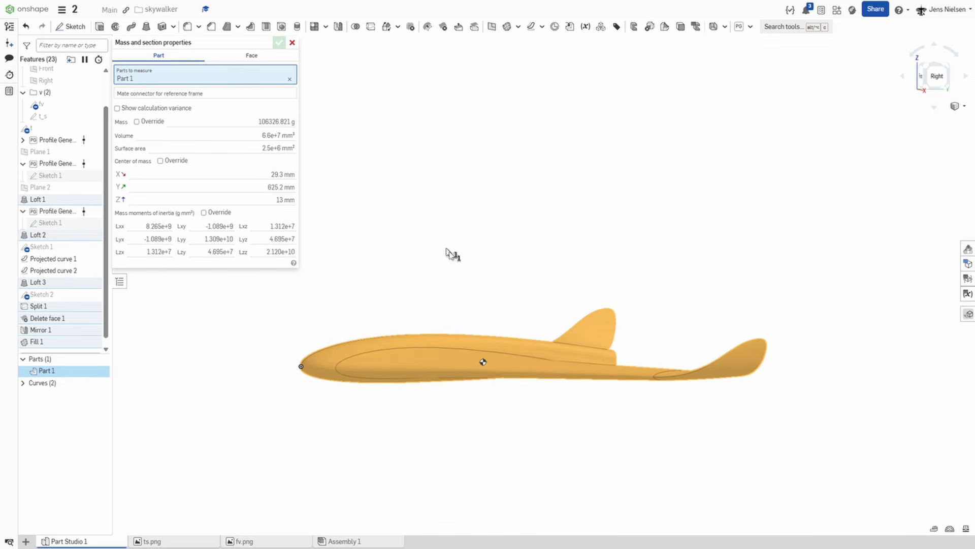
{"action": "right_click_drag", "start_coordinate": [501, 323], "coordinate": [471, 291]}
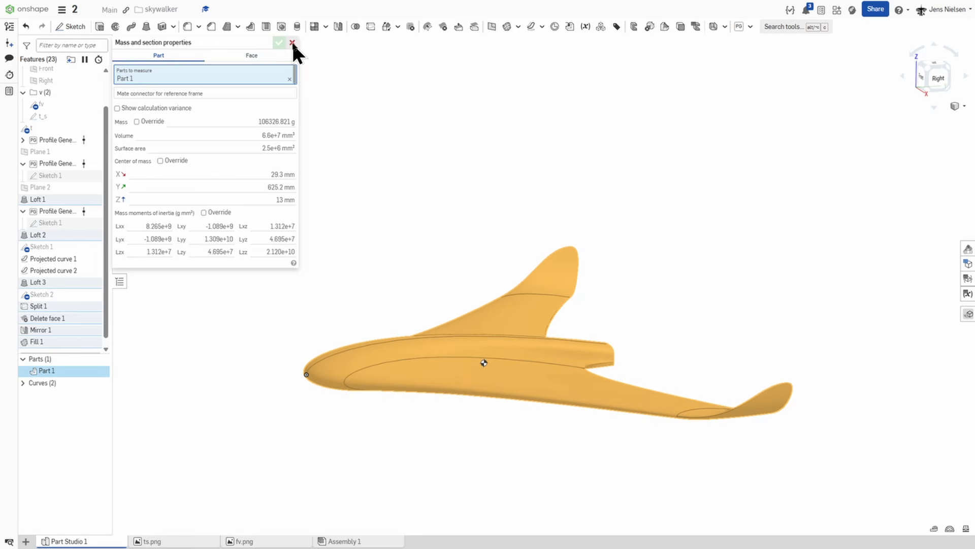
{"action": "left_click", "coordinate": [293, 43]}
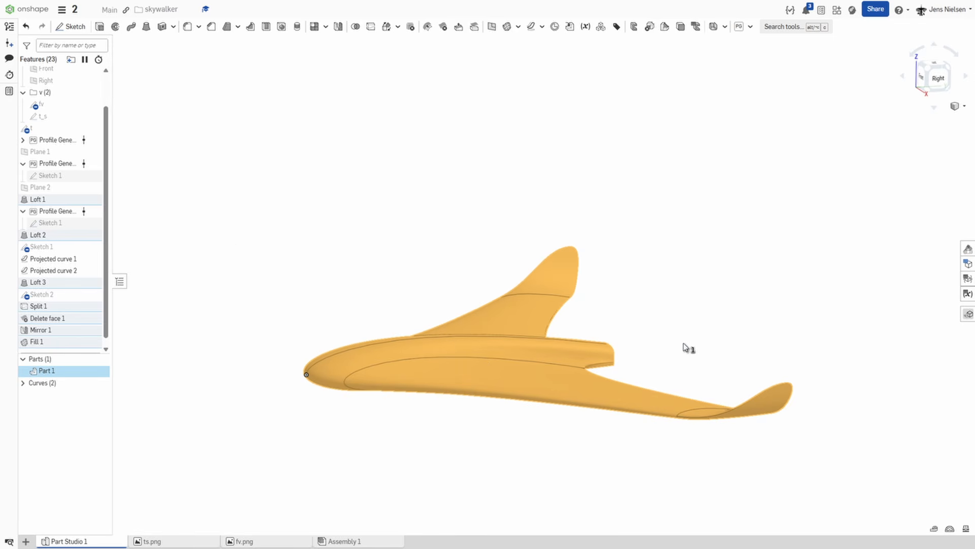
{"action": "left_click", "coordinate": [672, 361]}
{"action": "mouse_move", "coordinate": [673, 361]}
{"action": "right_mouse_down"}
{"action": "mouse_move", "coordinate": [544, 407]}
{"action": "mouse_move", "coordinate": [441, 378]}
{"action": "mouse_move", "coordinate": [563, 417]}
{"action": "mouse_move", "coordinate": [642, 417]}
{"action": "mouse_move", "coordinate": [617, 344]}
{"action": "mouse_move", "coordinate": [585, 342]}
{"action": "mouse_move", "coordinate": [655, 352]}
{"action": "mouse_move", "coordinate": [450, 447]}
{"action": "right_mouse_up"}
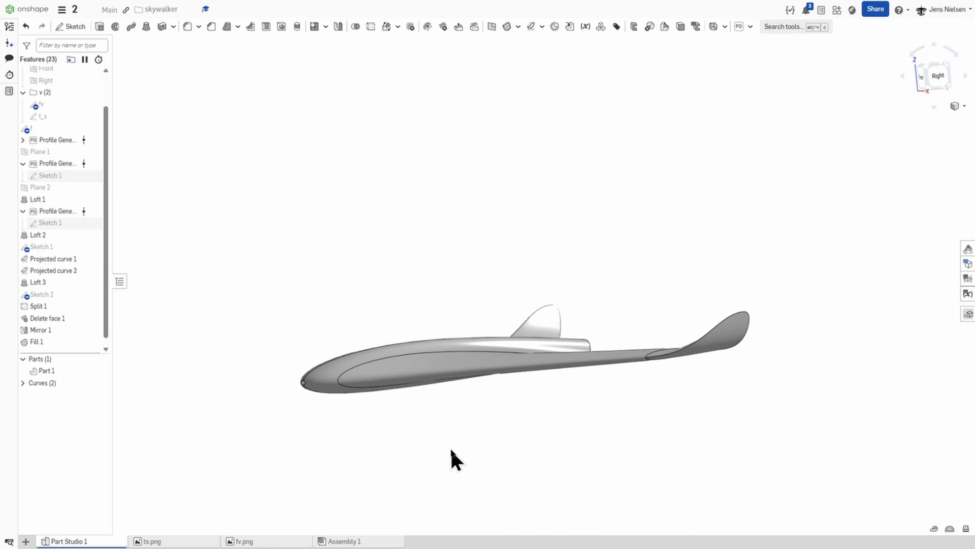